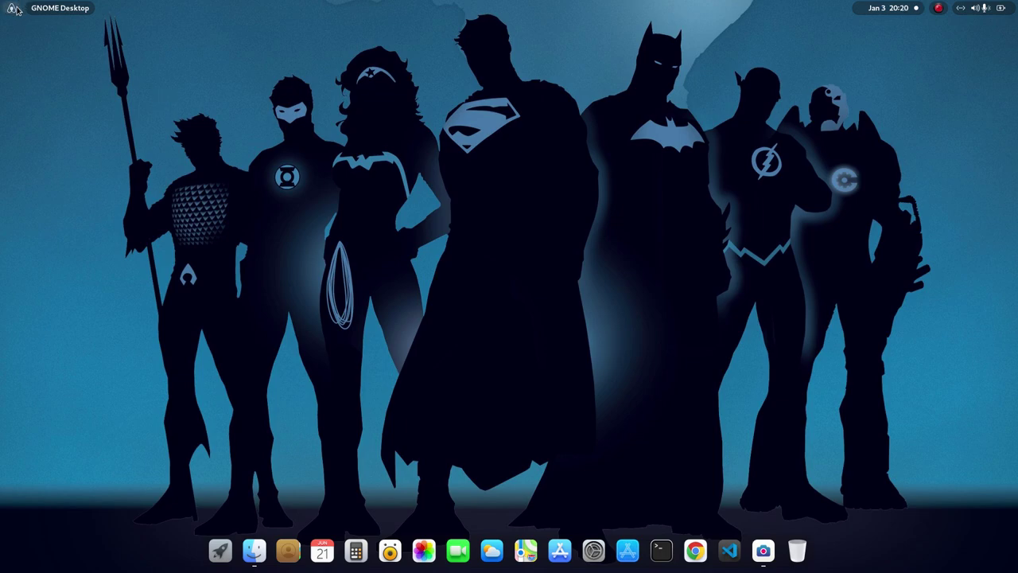
Step: Search the installed applications for "se" and open Settings
click(14, 9)
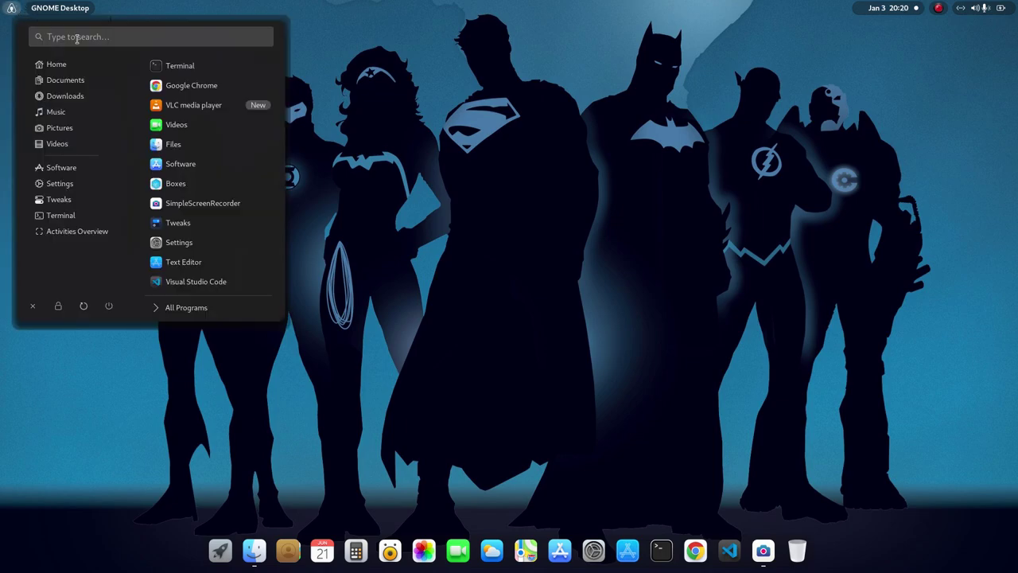
click(87, 38)
text(se)
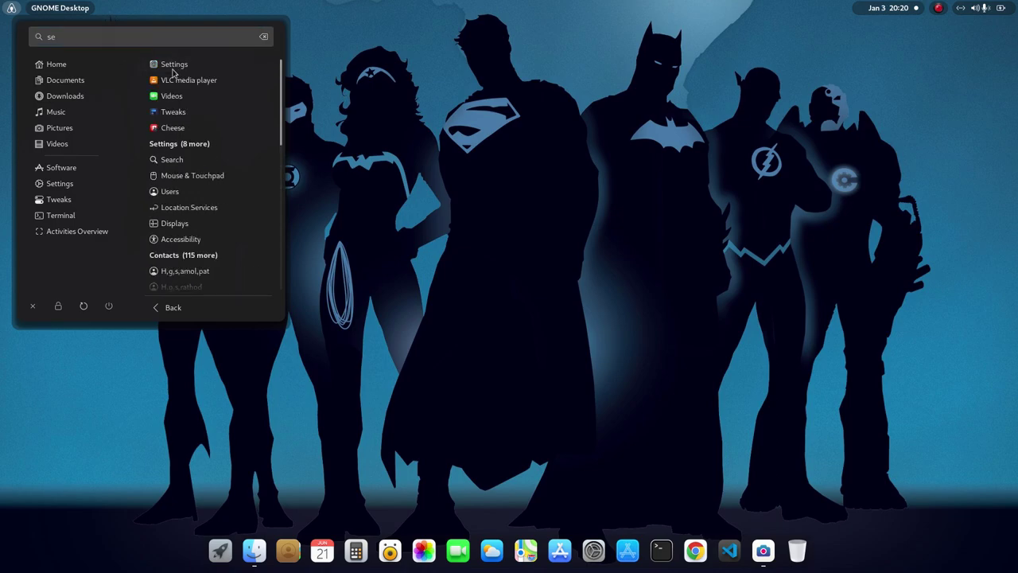
click(172, 68)
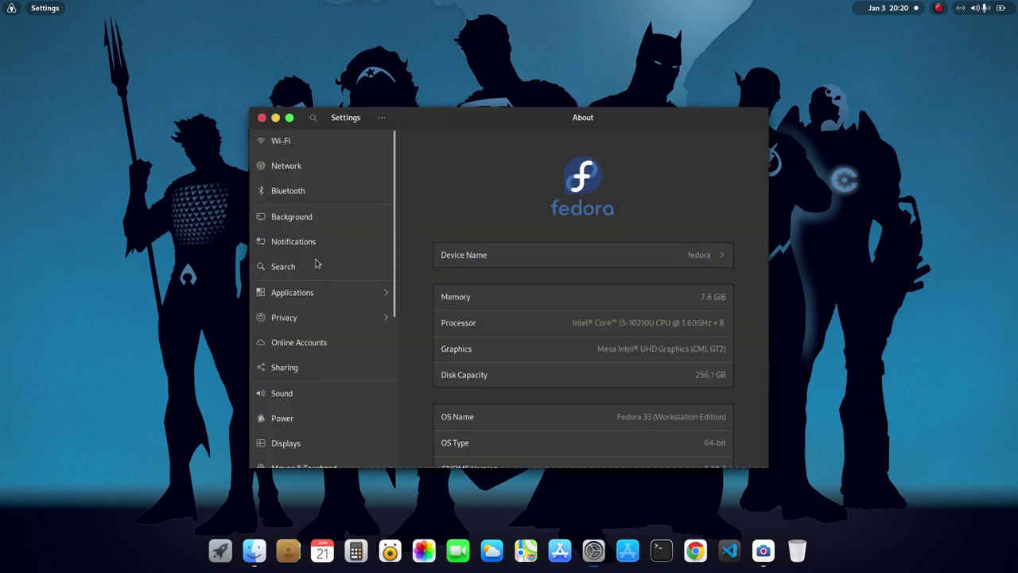
Step: Check the GNOME version on the About page of Settings, and close Settings
scroll(318, 262, down, 5)
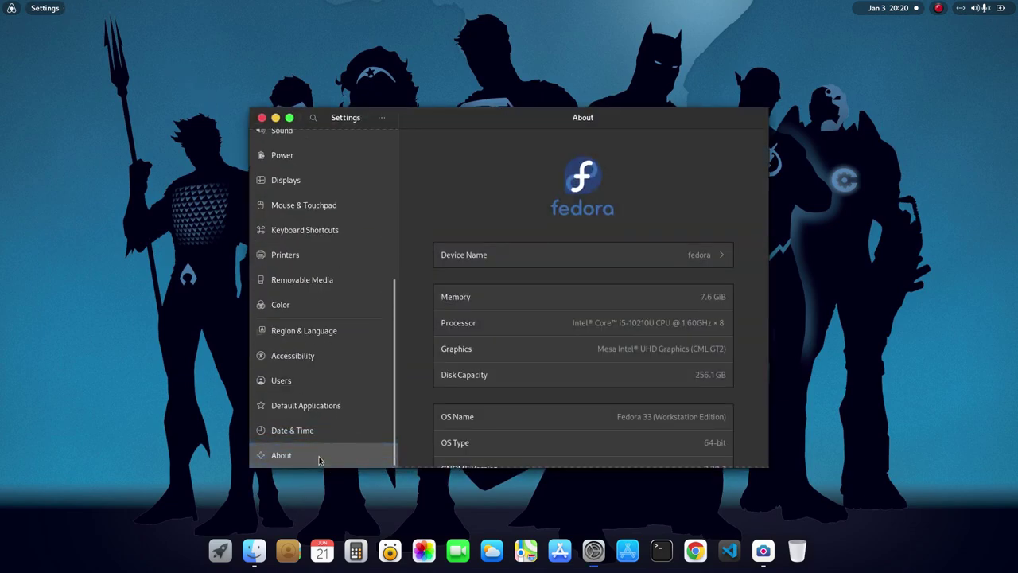
click(310, 459)
scroll(476, 439, down, 2)
scroll(475, 439, down, 1)
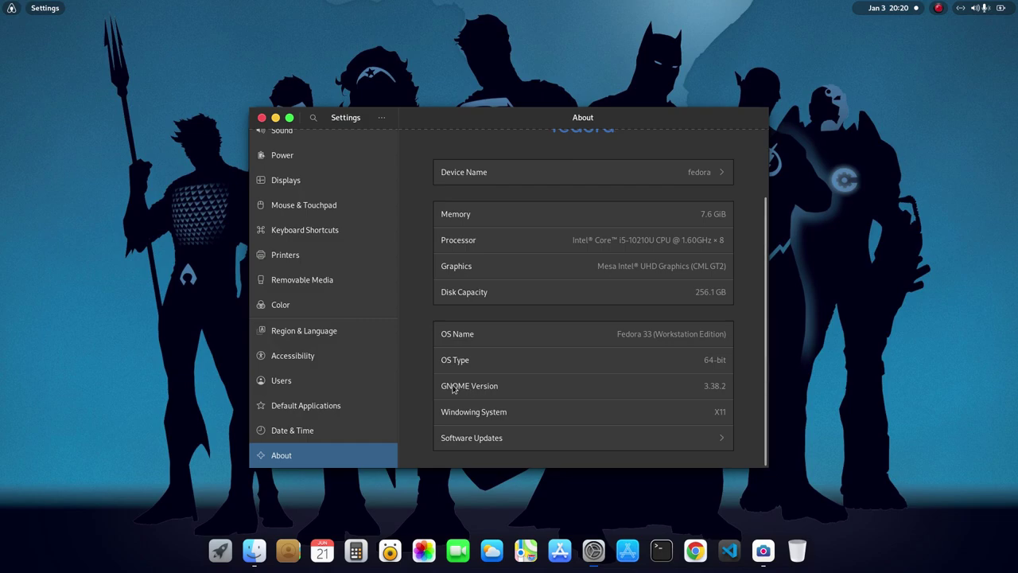
click(449, 387)
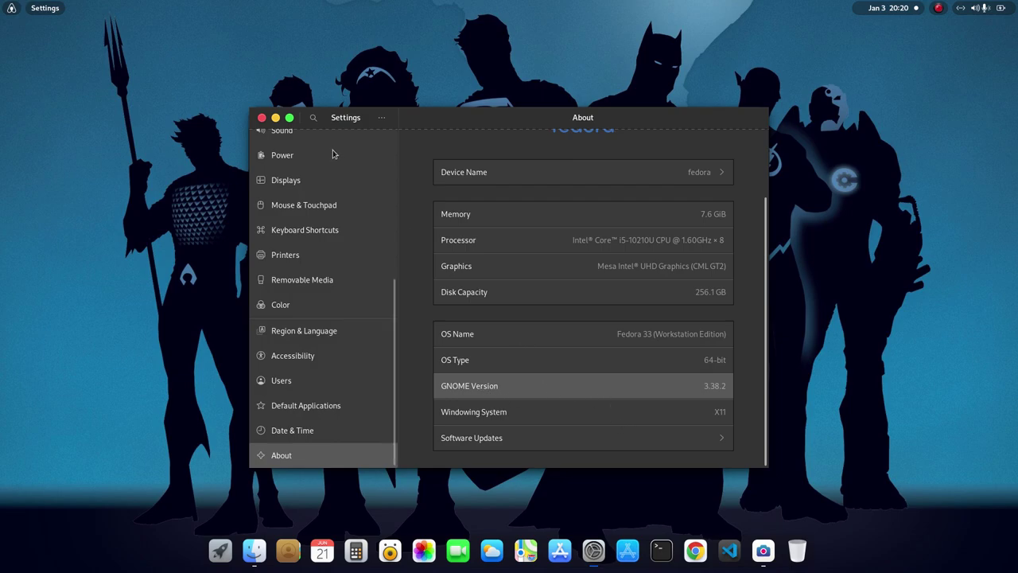
click(262, 118)
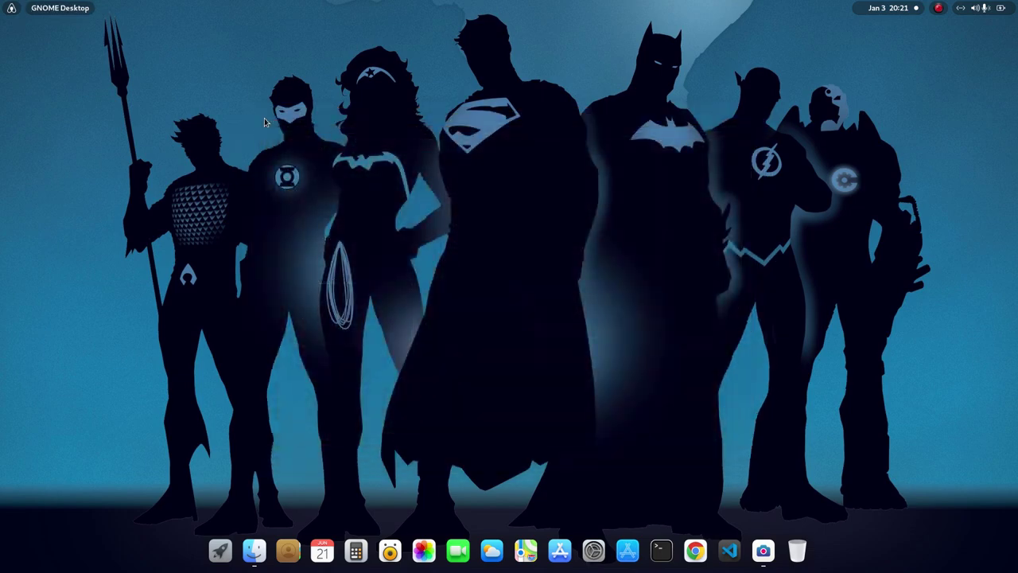
Step: Switch to Google Chrome, open a new tab and close the three old tabs
click(695, 550)
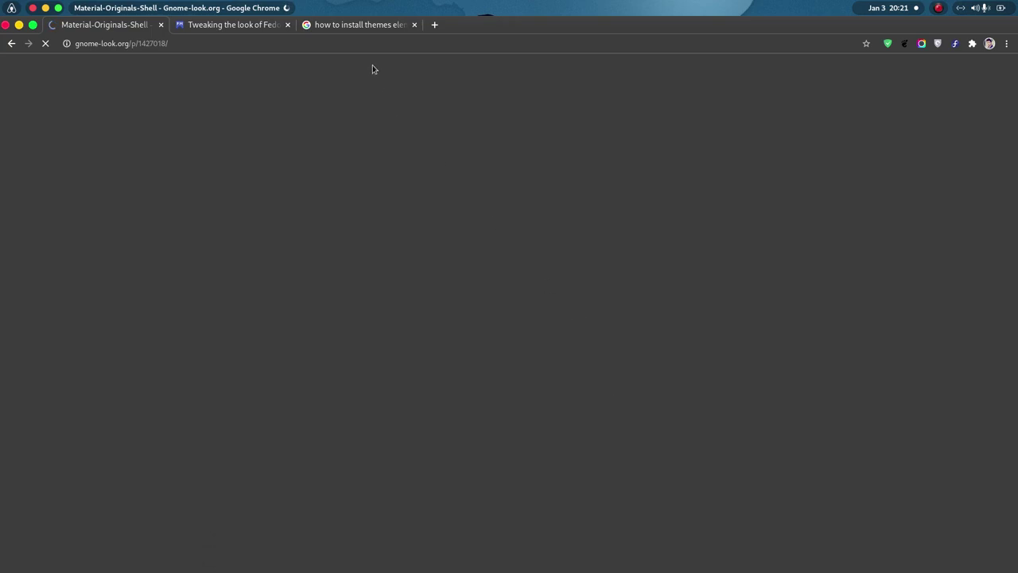
click(435, 24)
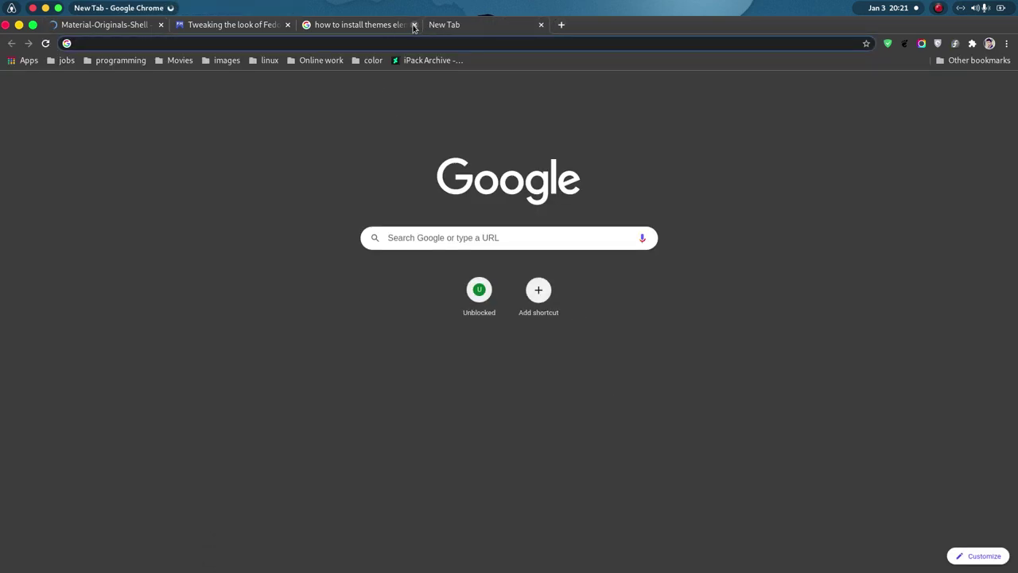
click(414, 25)
click(287, 25)
click(161, 24)
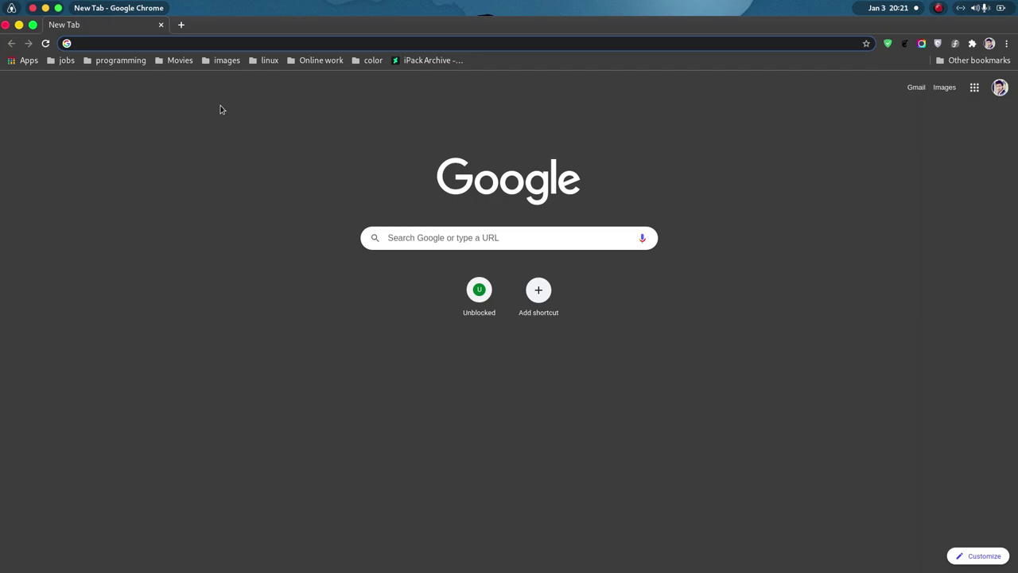
Step: Search the web for "gnome themes" and open the Gnome Look site from the results
text(gnome )
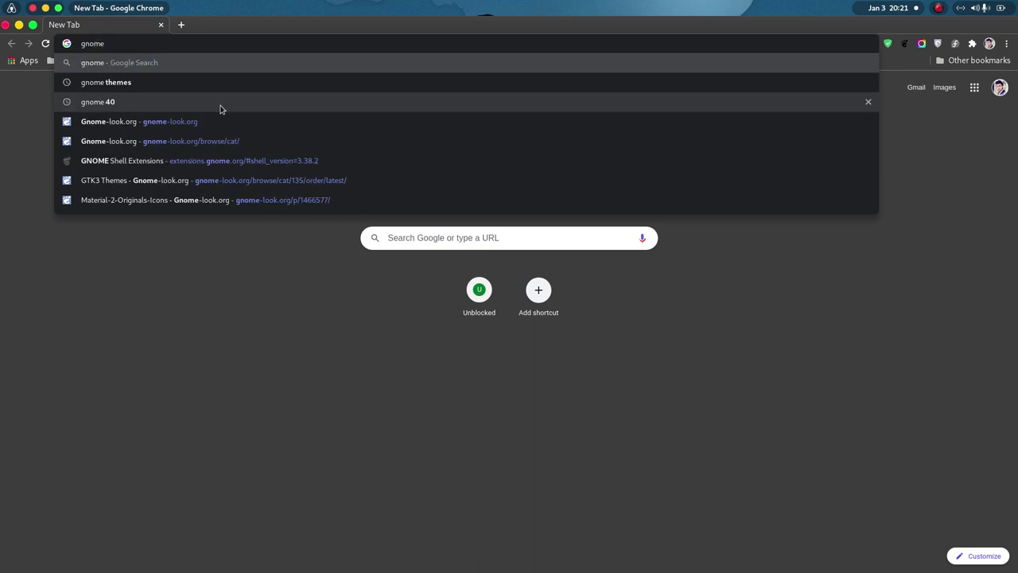
text(themes)
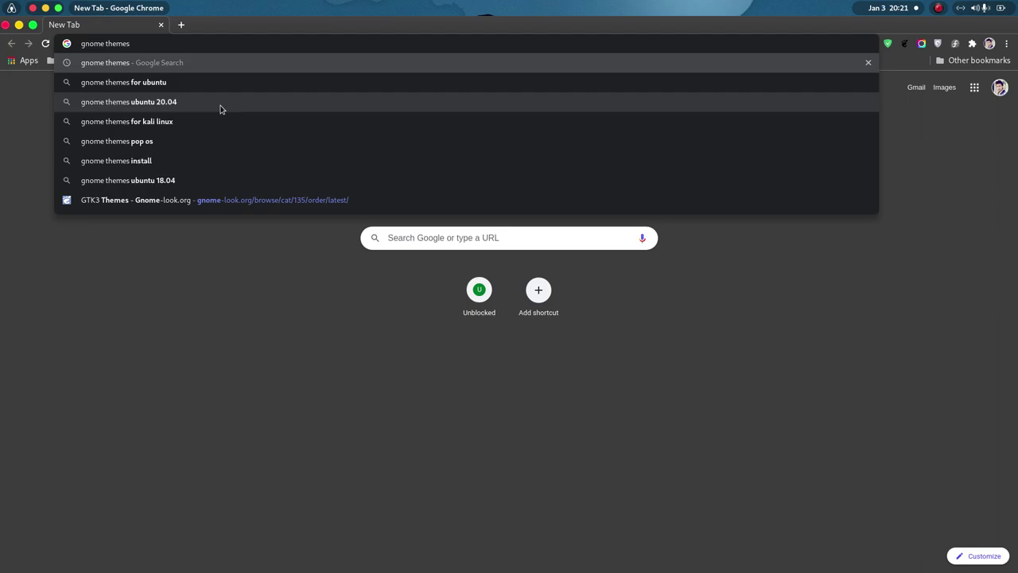
key(Return)
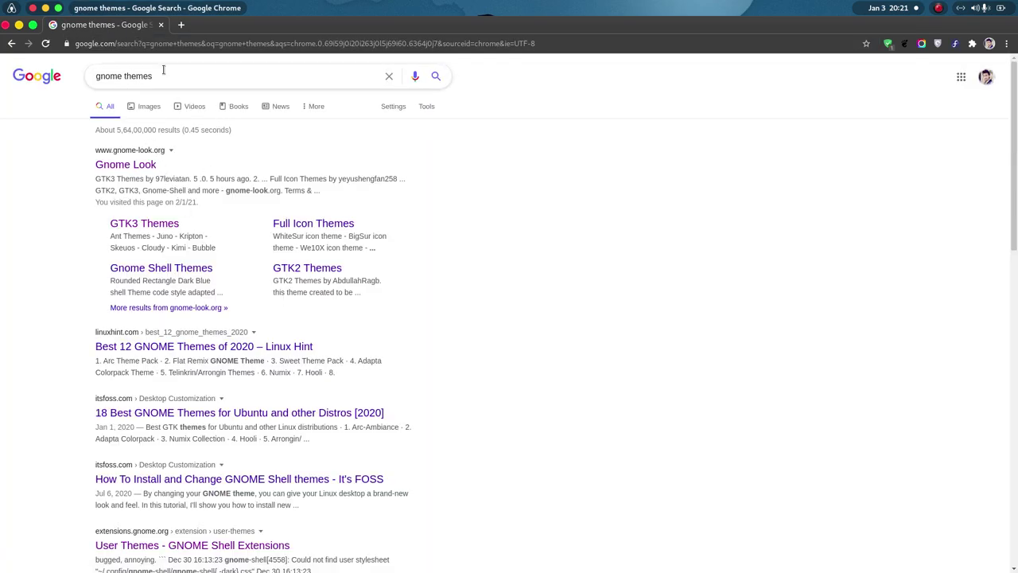
click(137, 168)
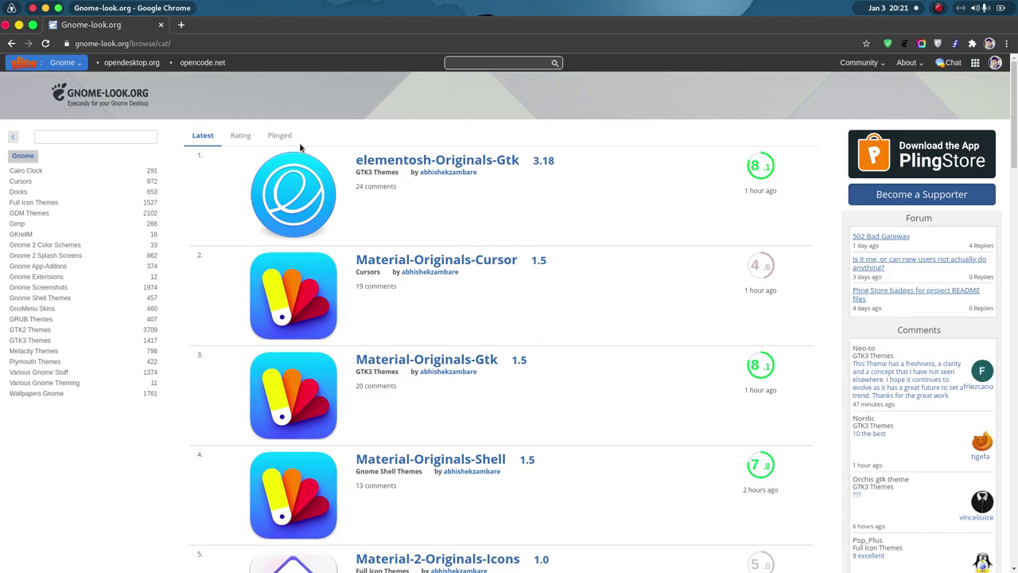
Step: Search the web for "xfce themes" in a new tab
click(182, 26)
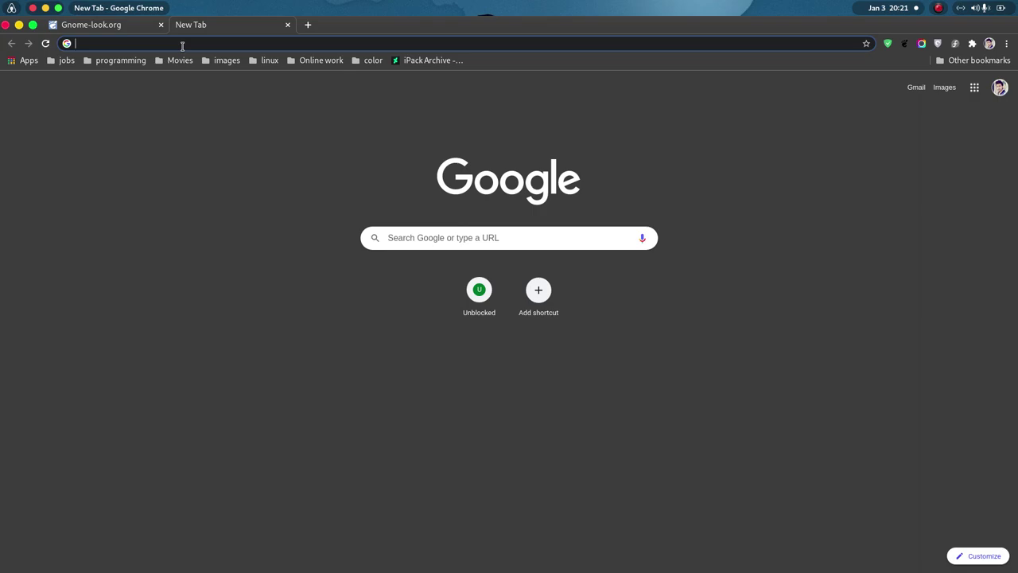
text(x)
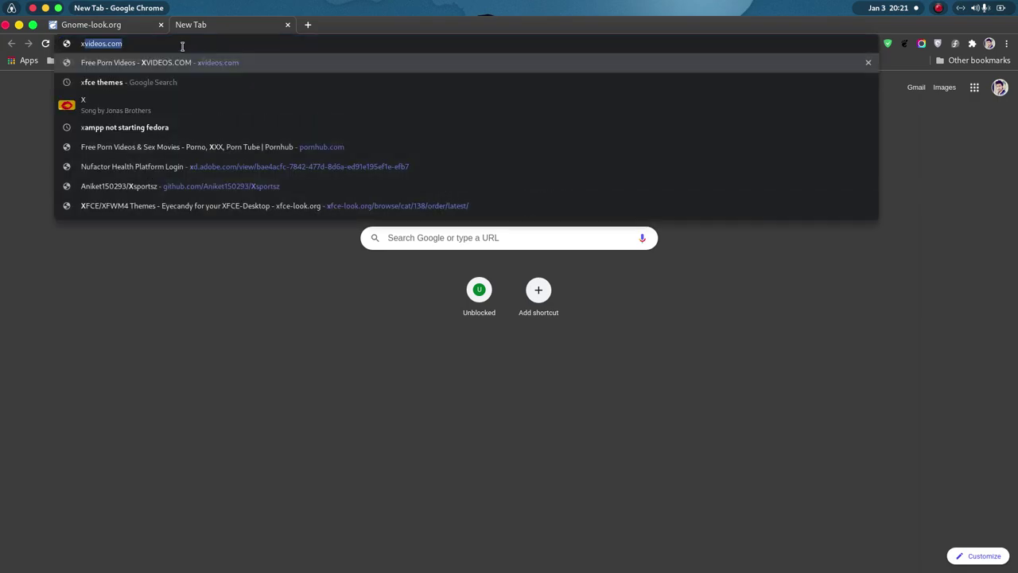
text(fce)
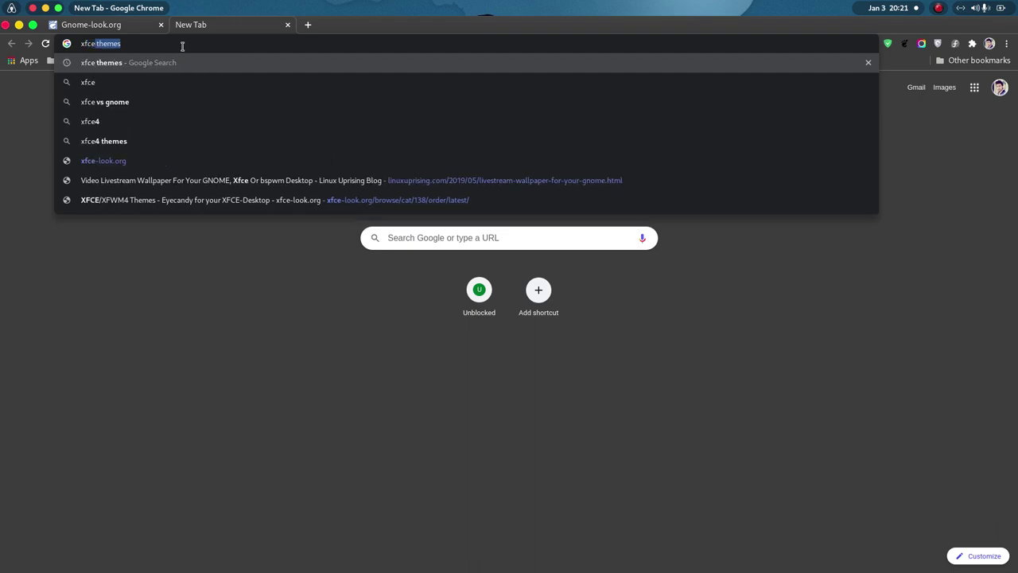
text( themes)
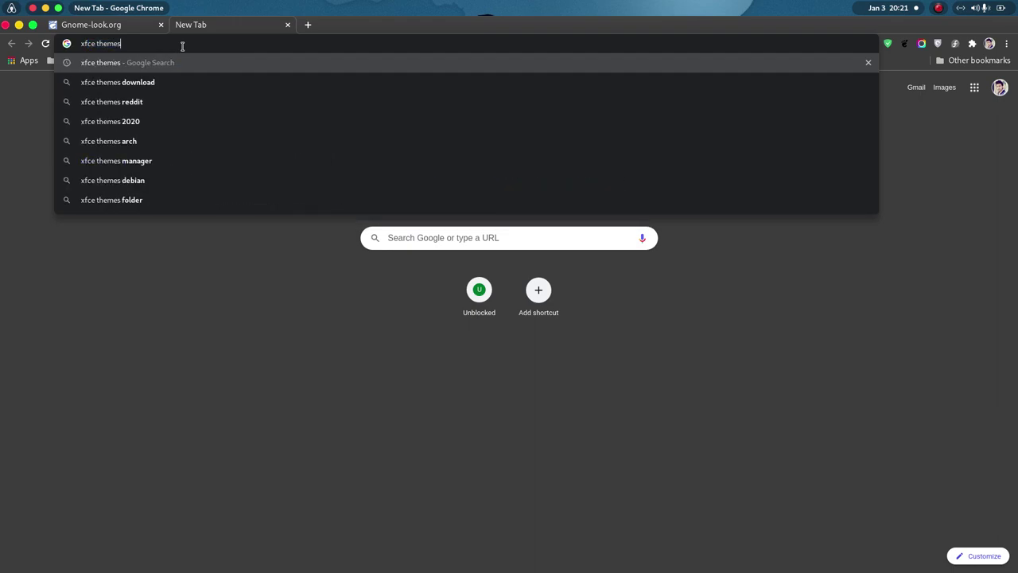
key(Return)
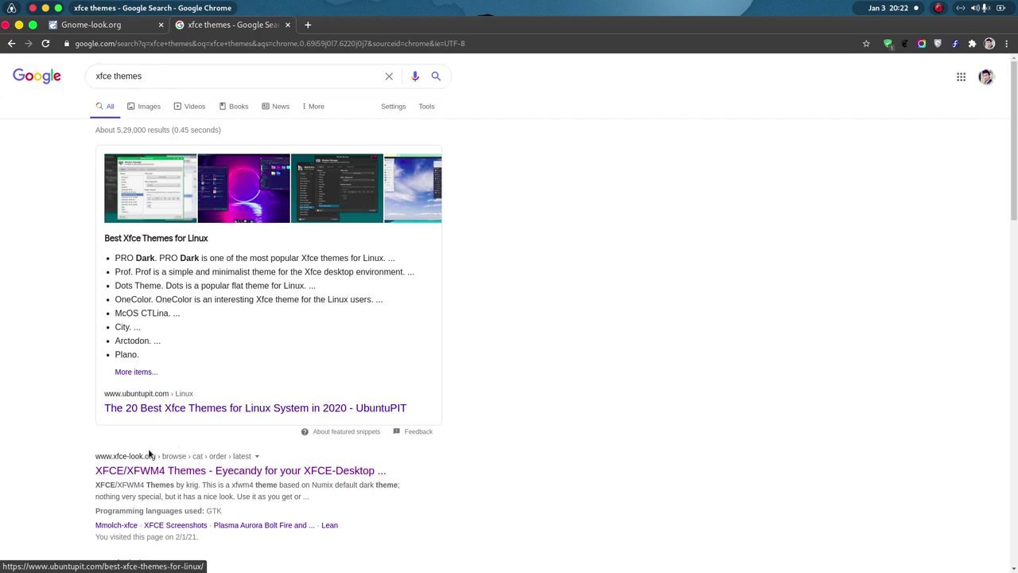
Step: Search for "kde themes" in another new tab and open the Plasma Themes page of the KDE Store
click(309, 25)
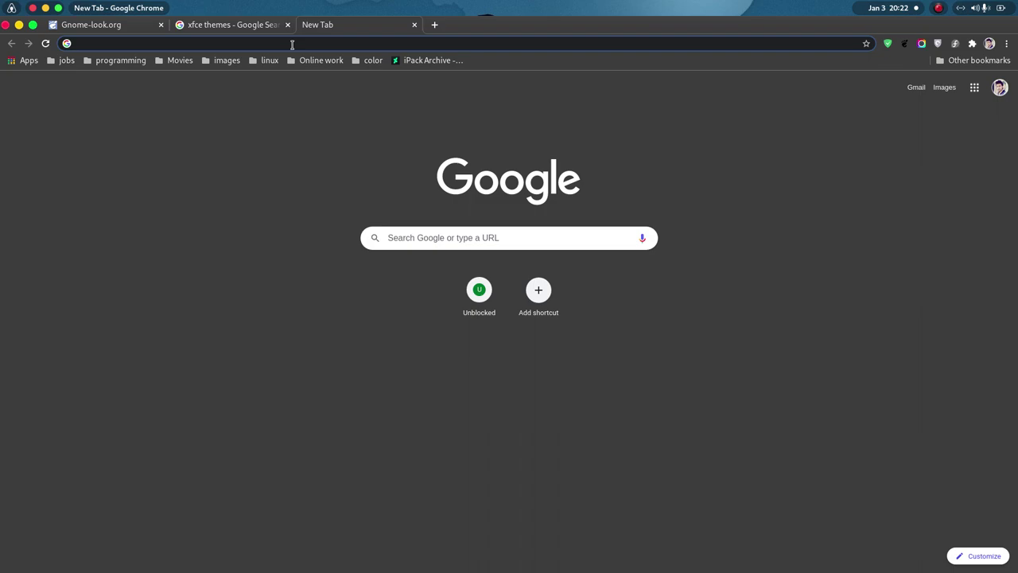
text(k)
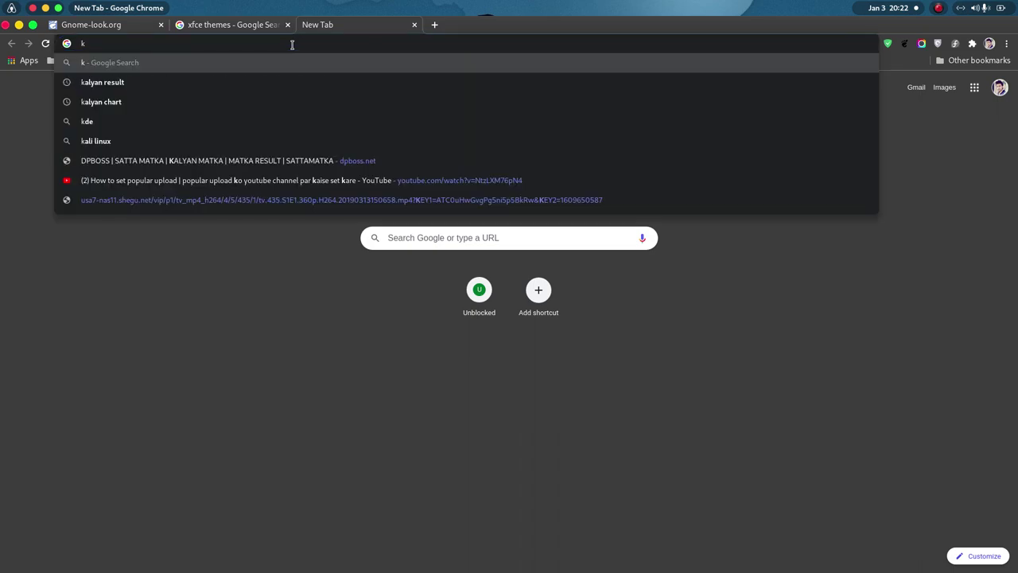
text(de thems)
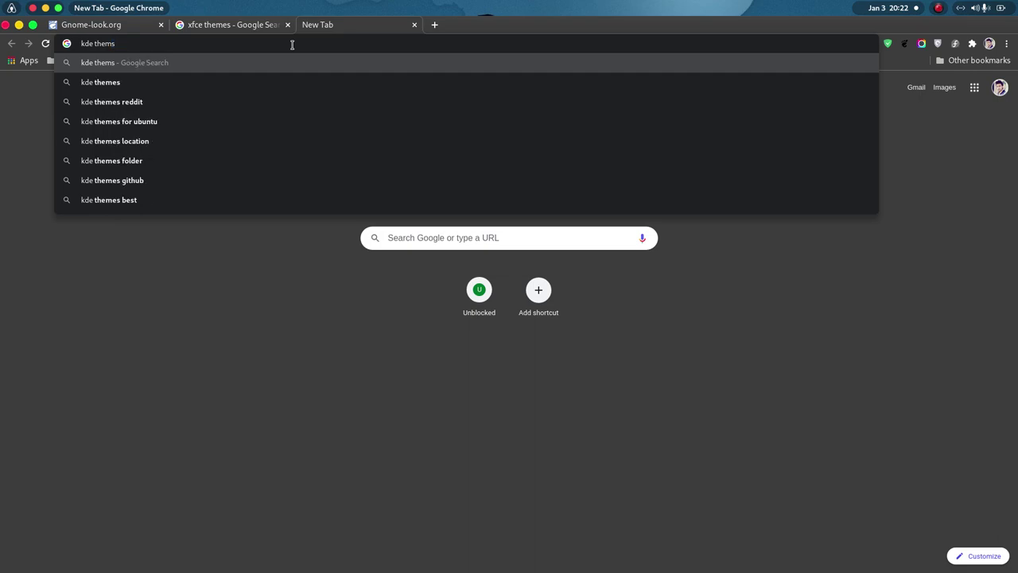
key(Down)
key(Return)
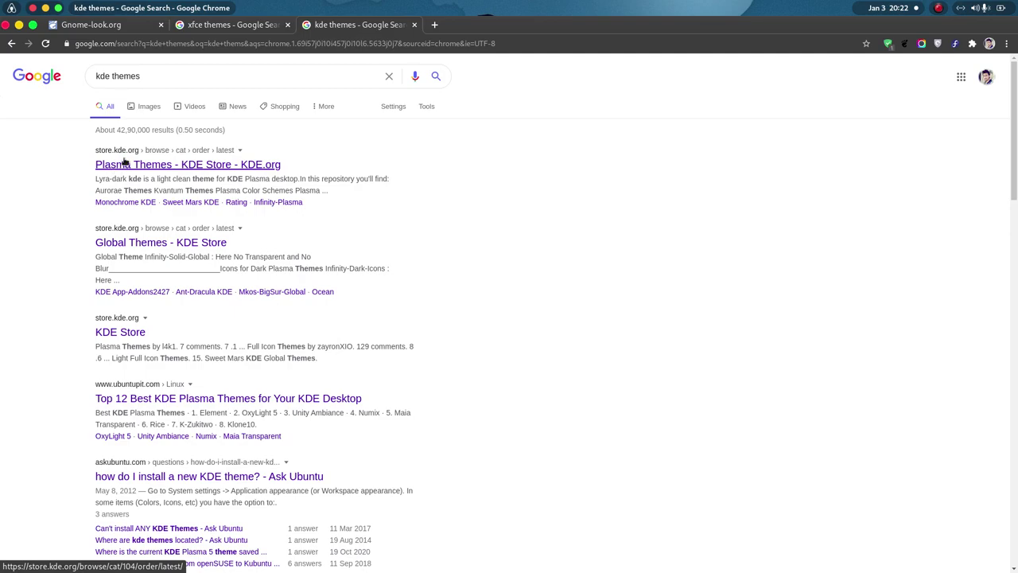
click(157, 165)
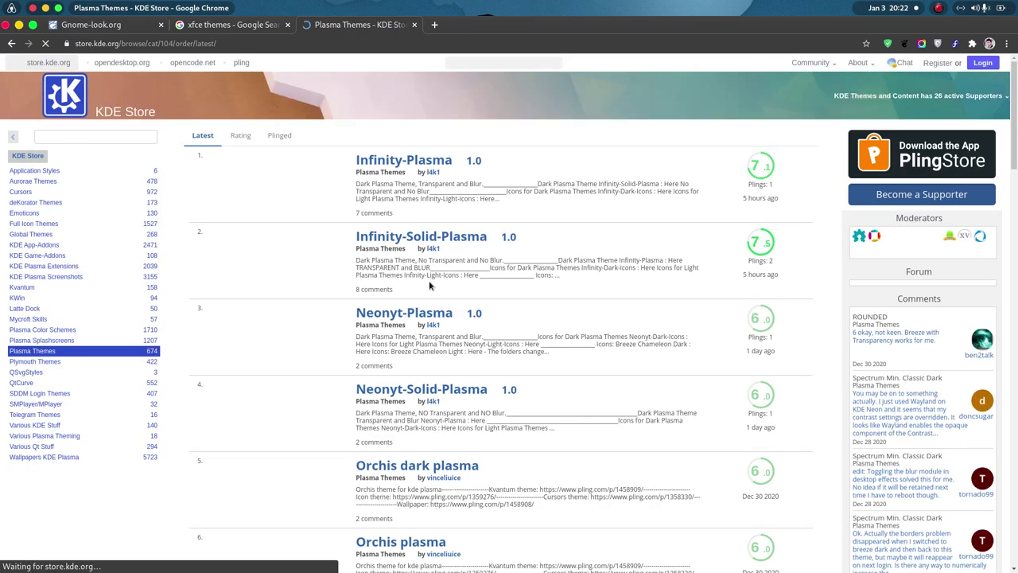
Step: Open the XFCE/XFWM4 Themes result from xfce-look.org and compare it with the open KDE Store and Gnome-look.org pages
click(251, 25)
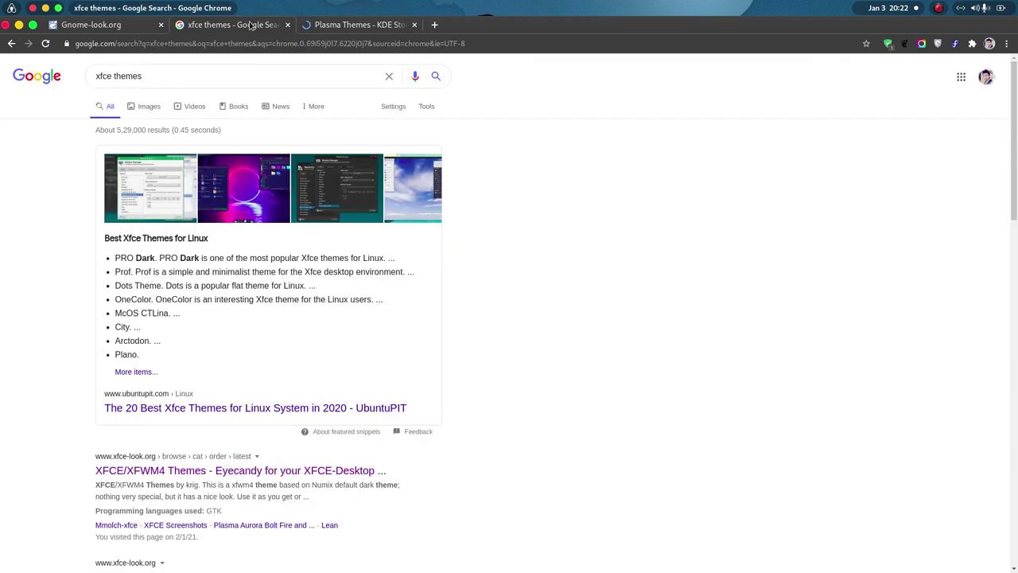
click(183, 470)
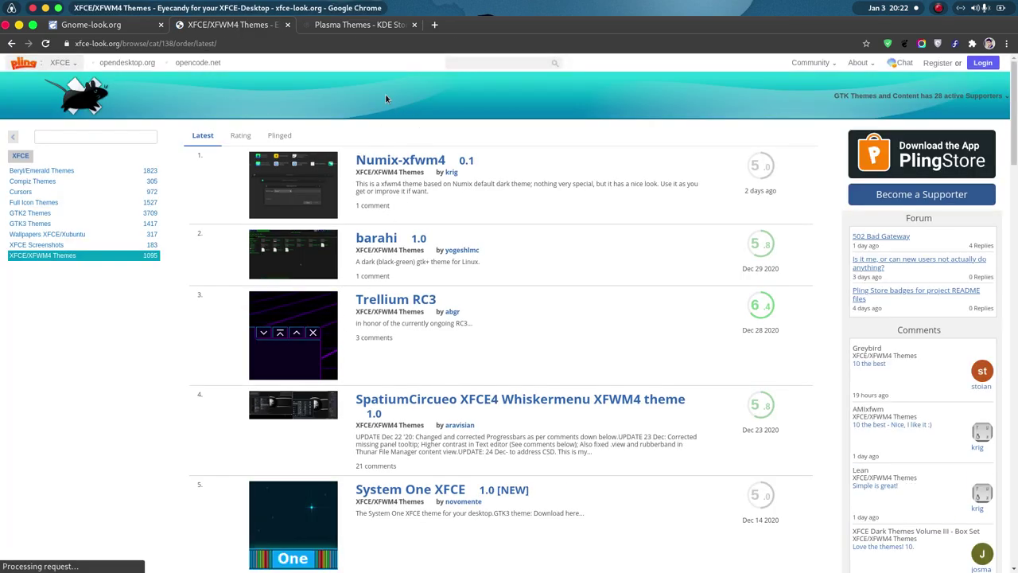
click(371, 26)
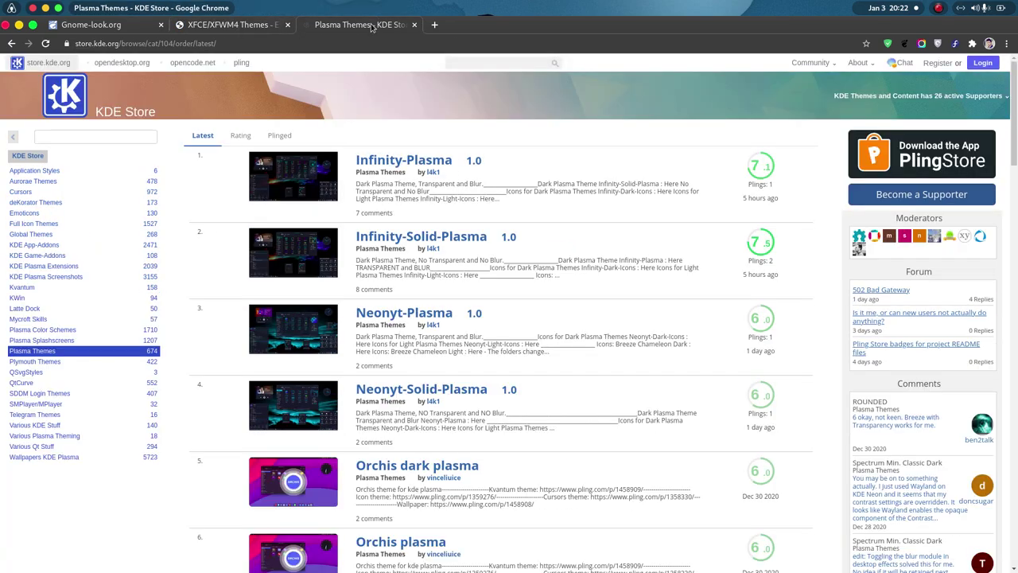
click(276, 27)
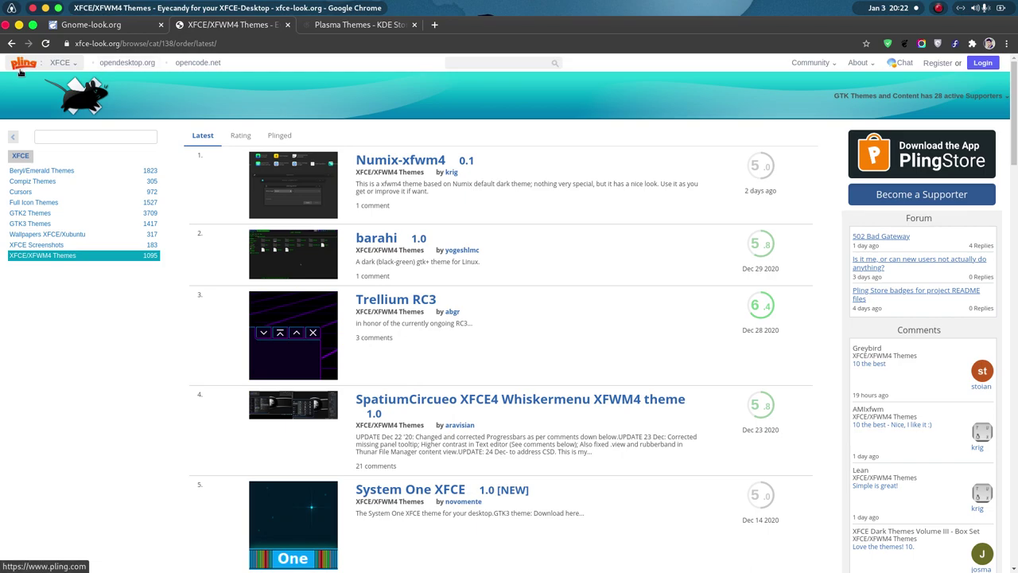
click(110, 27)
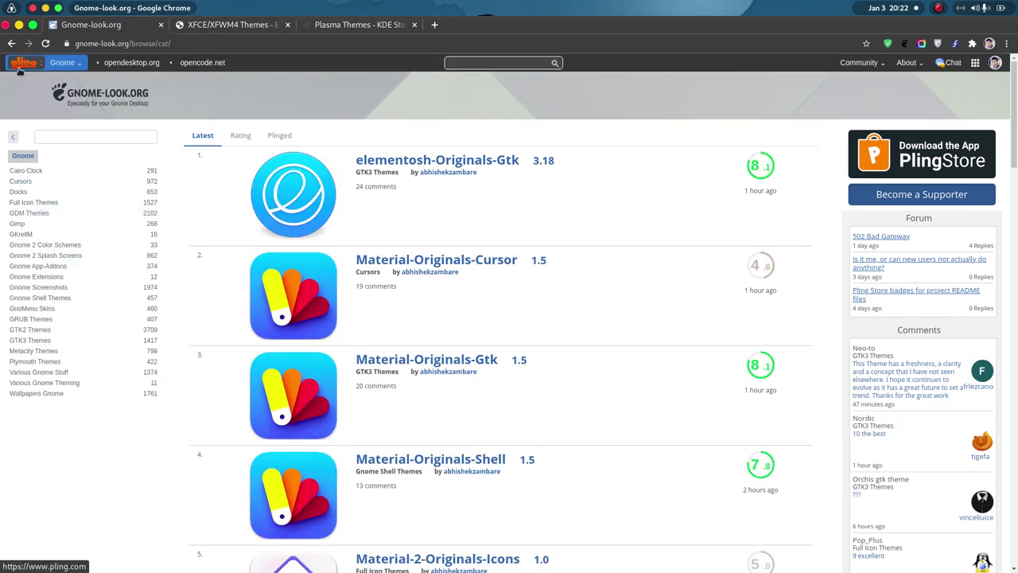
click(255, 26)
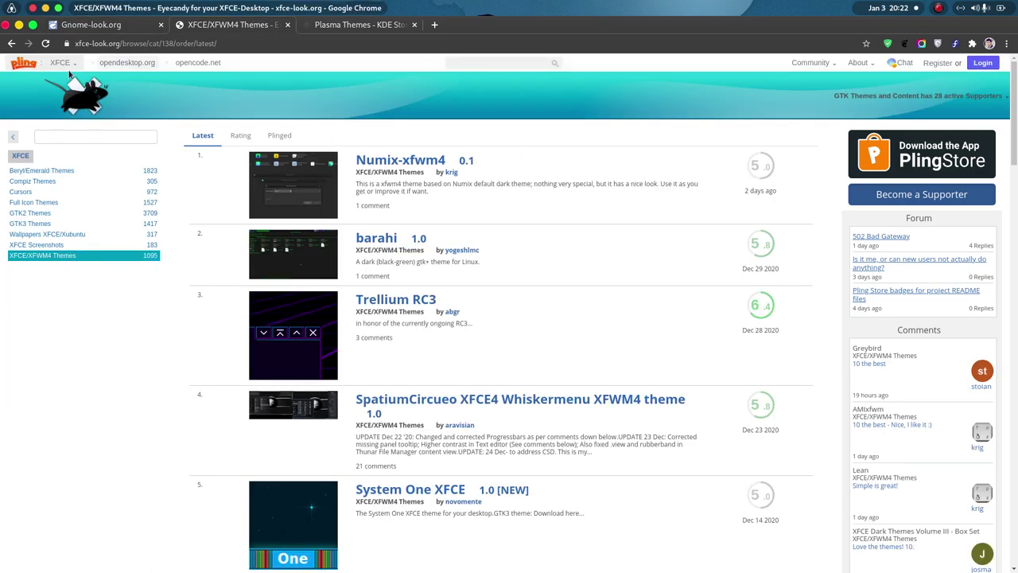
click(342, 24)
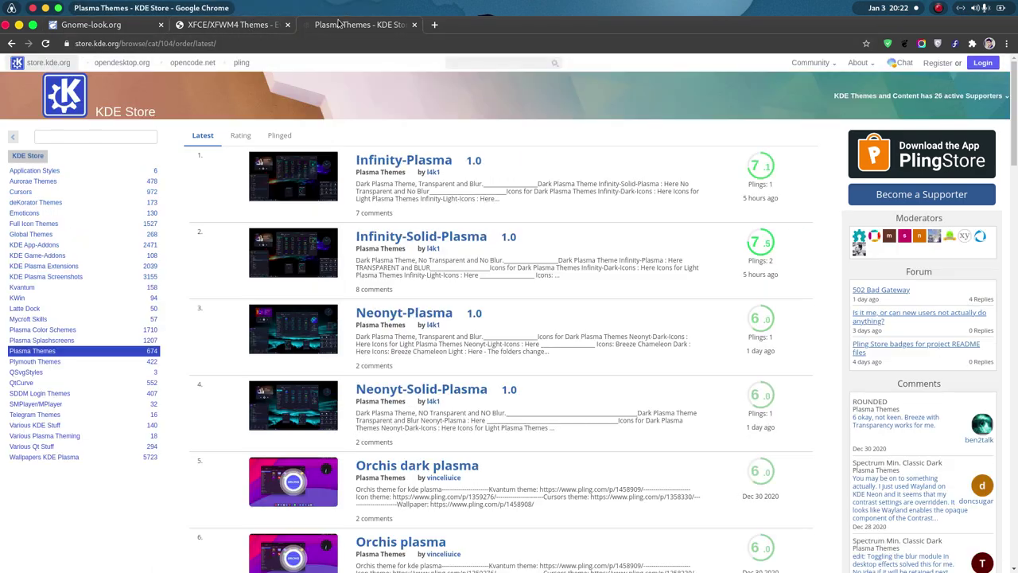
click(136, 26)
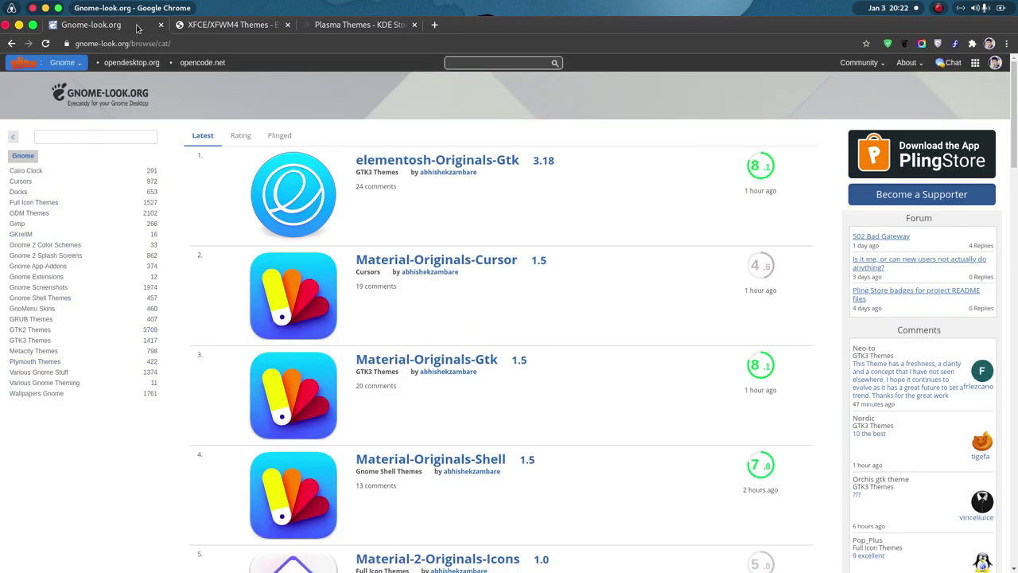
Step: Close the KDE Store tab and open the profile of the Material-Originals-Cursor author from Gnome-look.org
click(414, 27)
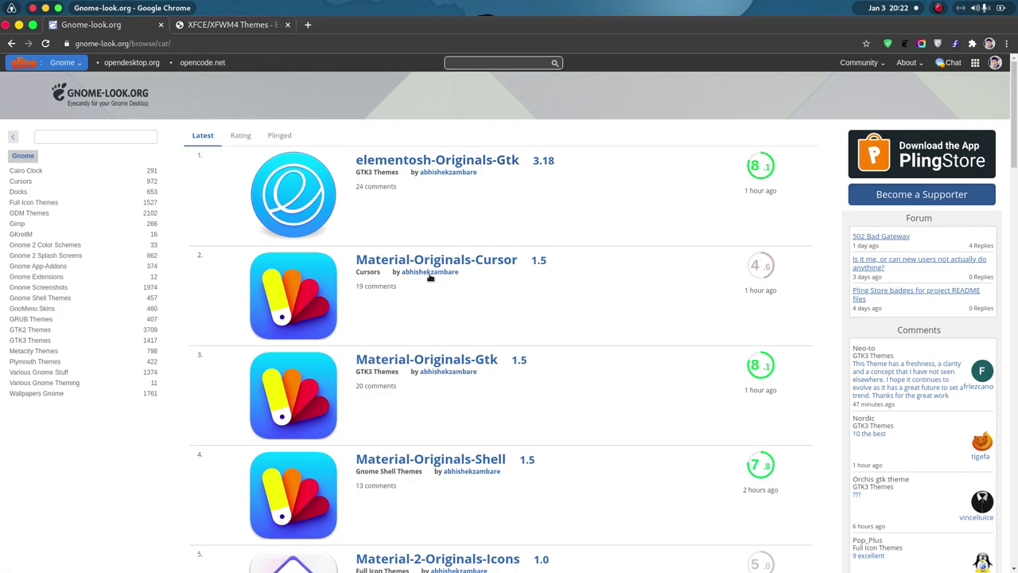
mouse_move(421, 272)
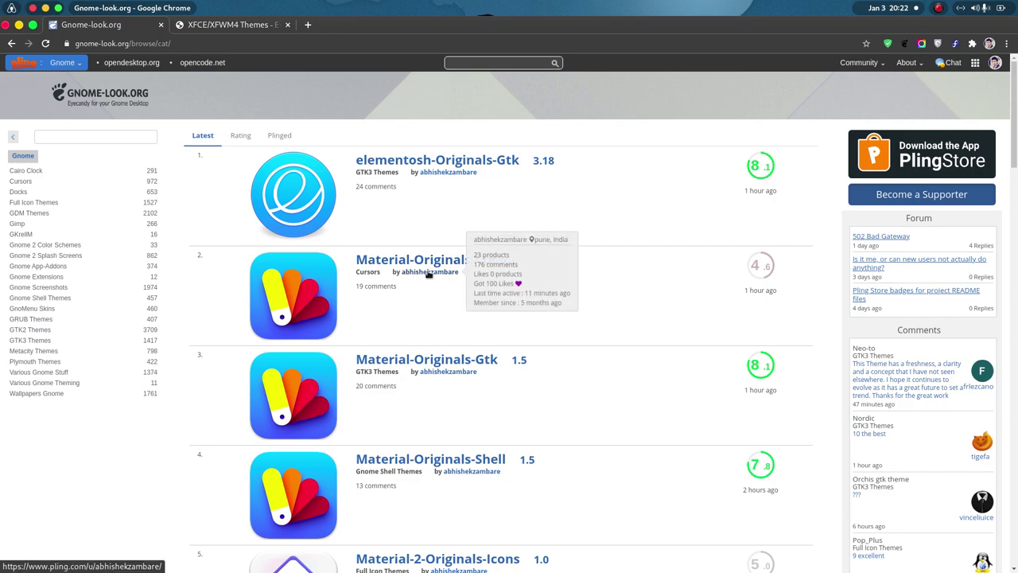
click(428, 273)
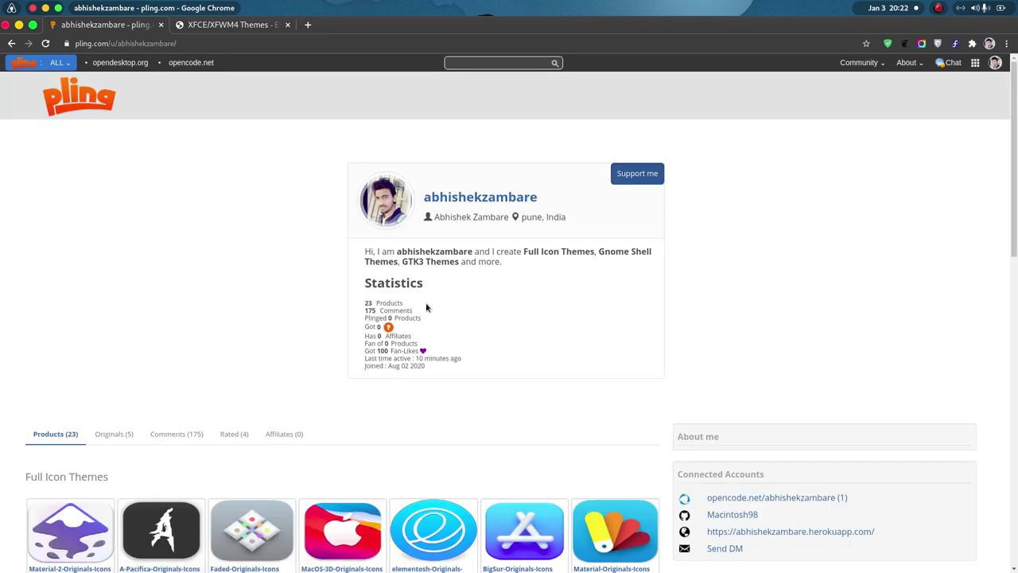
Step: Look over the theme author's product categories, briefly open the Material-2-Originals-Icons page and return to the profile
scroll(421, 333, down, 8)
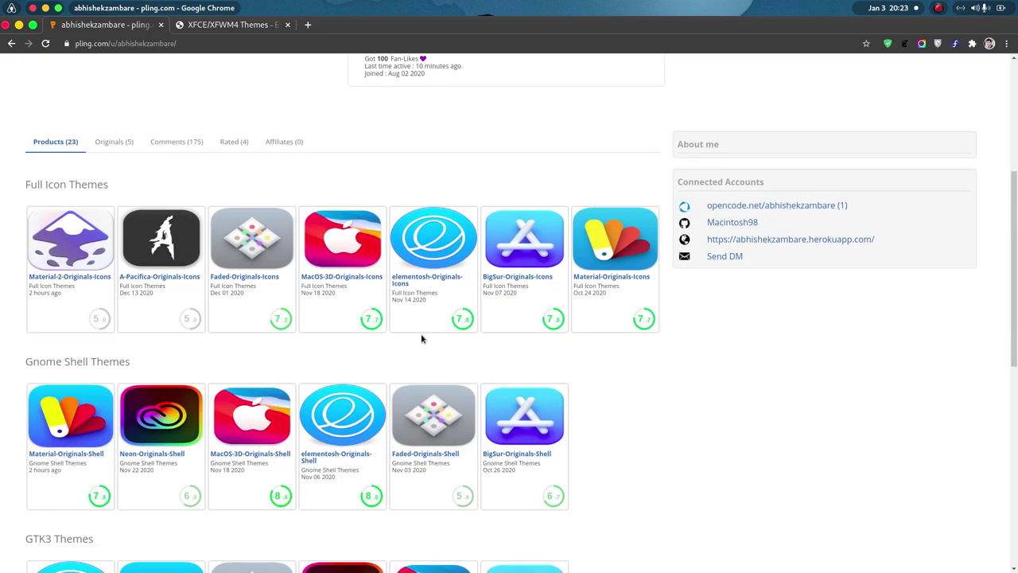
scroll(422, 339, down, 2)
scroll(422, 339, up, 7)
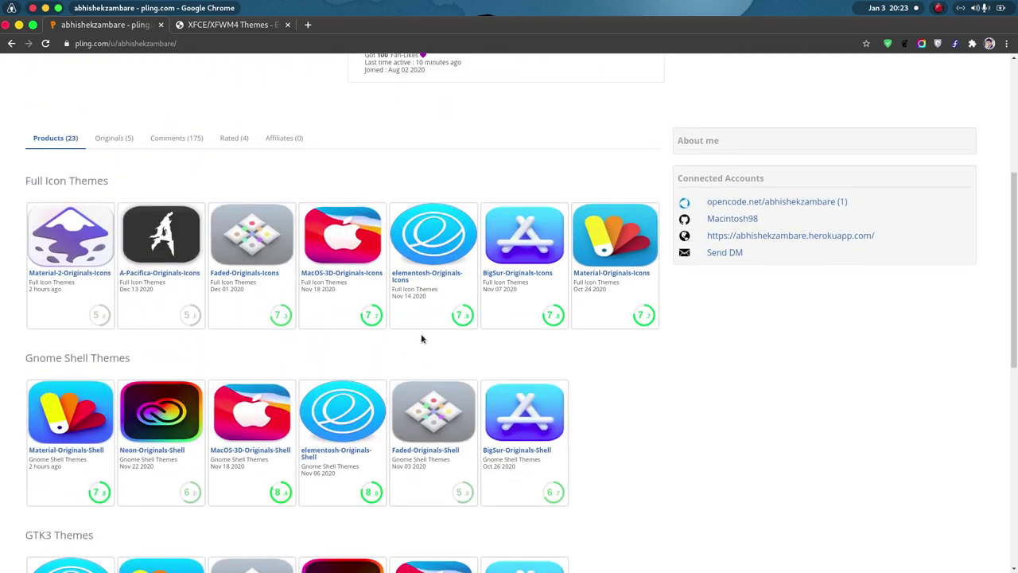
scroll(421, 338, down, 4)
scroll(422, 339, down, 2)
scroll(422, 339, up, 8)
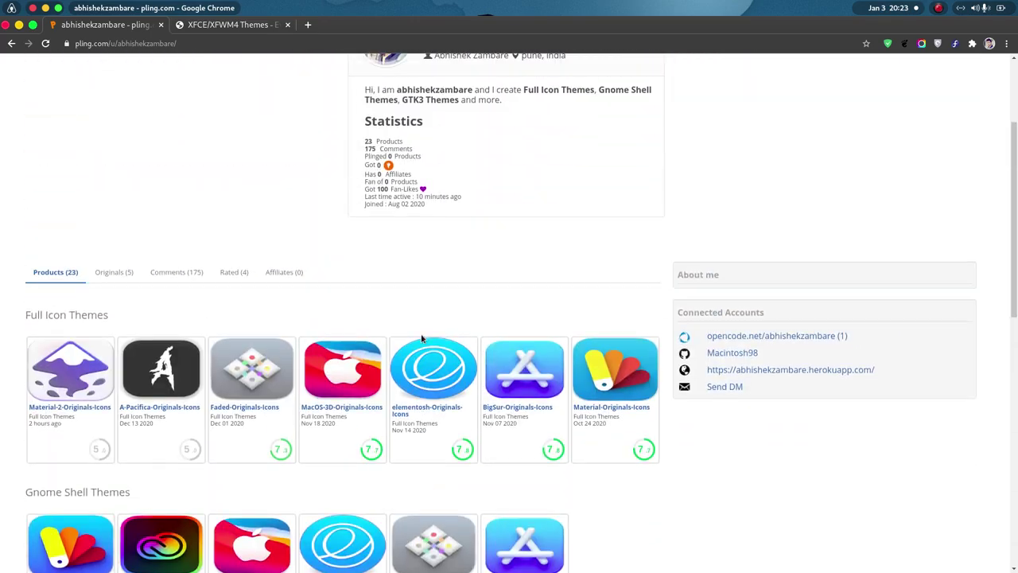
click(91, 405)
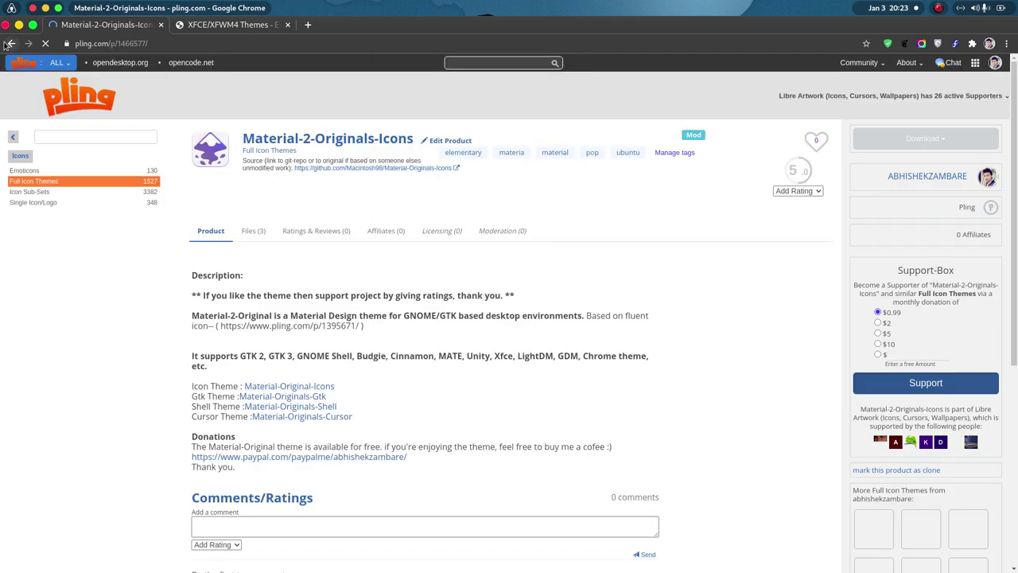
click(119, 201)
scroll(286, 291, down, 3)
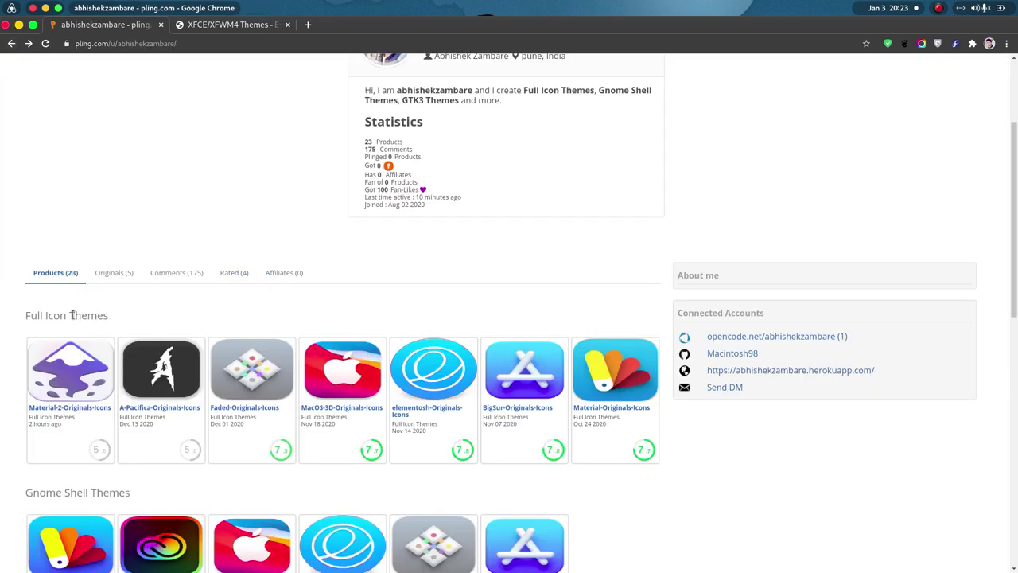
Step: Examine the Full Icon Themes, Gnome Shell Themes and GTK3 Themes sections of the author's products, highlighting their headings
drag(55, 315, 140, 315)
click(25, 315)
double_click(104, 316)
drag(104, 315, 157, 314)
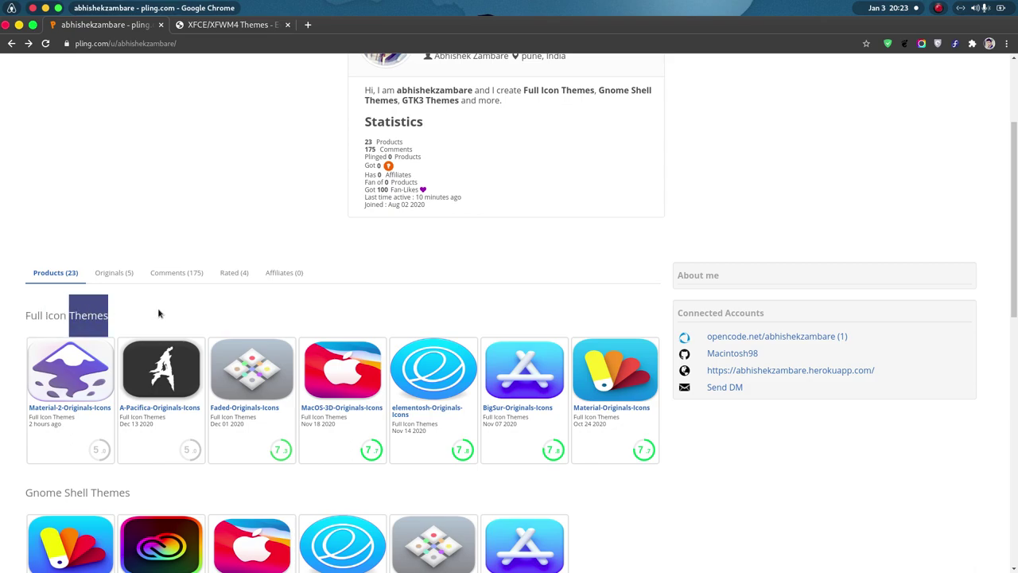
scroll(154, 366, down, 5)
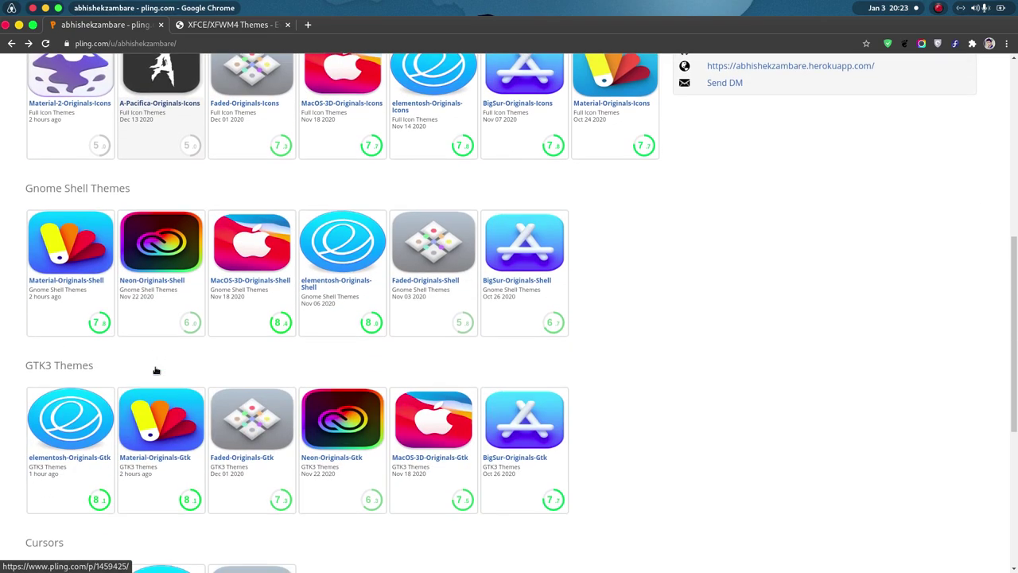
drag(132, 191, 25, 201)
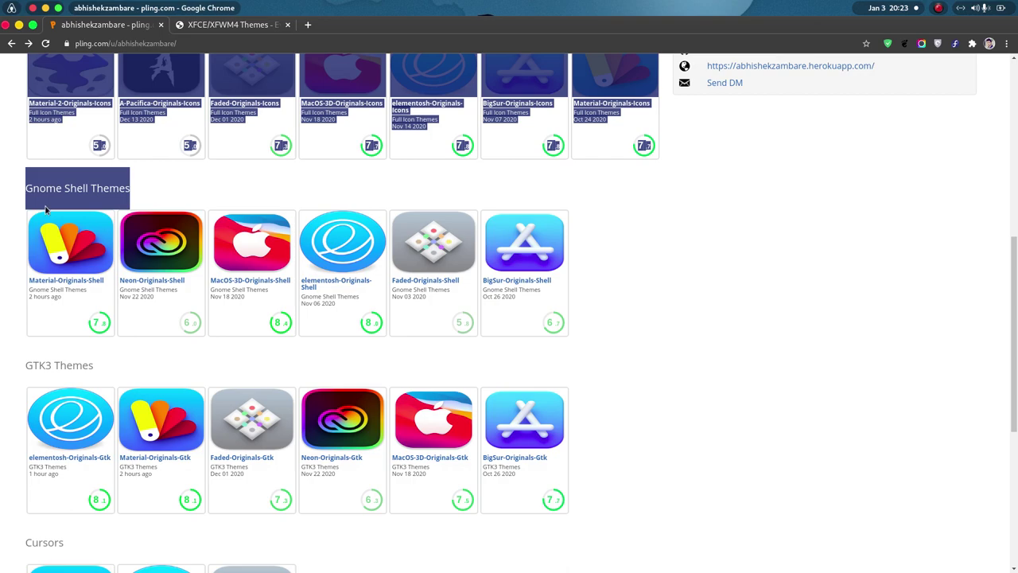
click(136, 191)
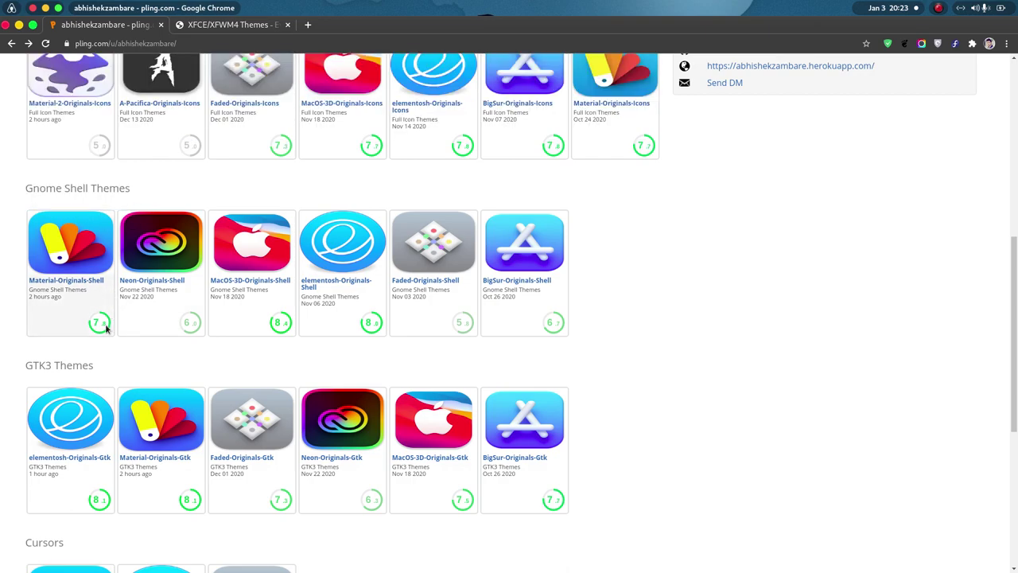
drag(29, 365, 92, 379)
click(92, 378)
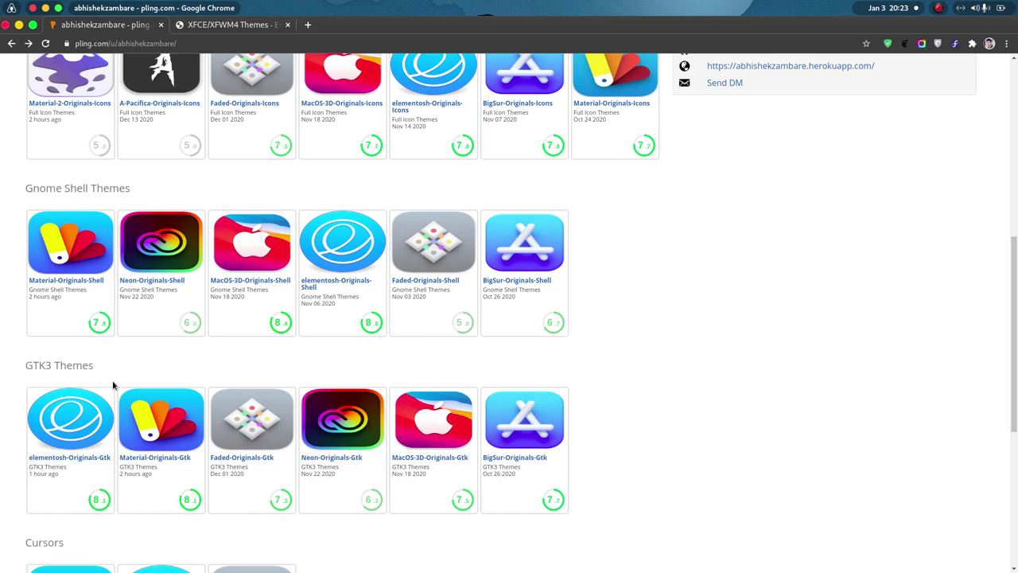
Step: Review the Cursors and Plank Themes sections of the author's products, and return to the icon and shell themes
scroll(209, 415, down, 3)
scroll(207, 421, up, 3)
scroll(207, 421, down, 5)
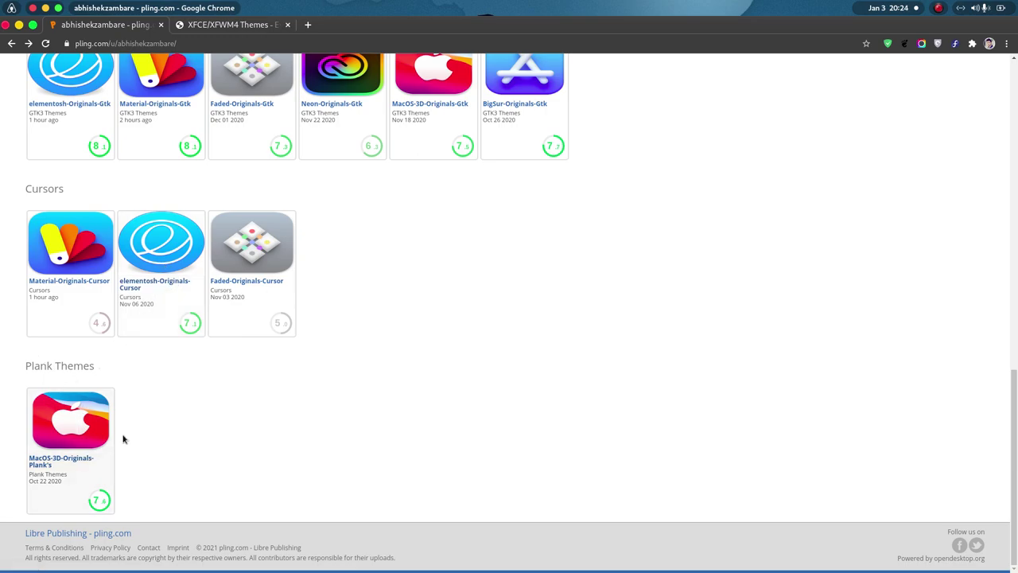
scroll(325, 293, up, 5)
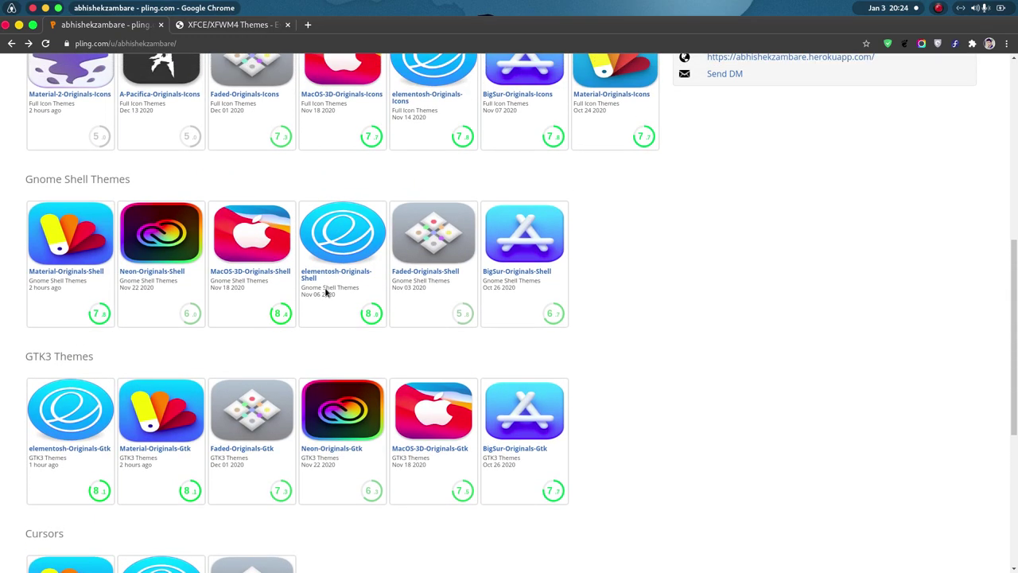
scroll(324, 293, up, 1)
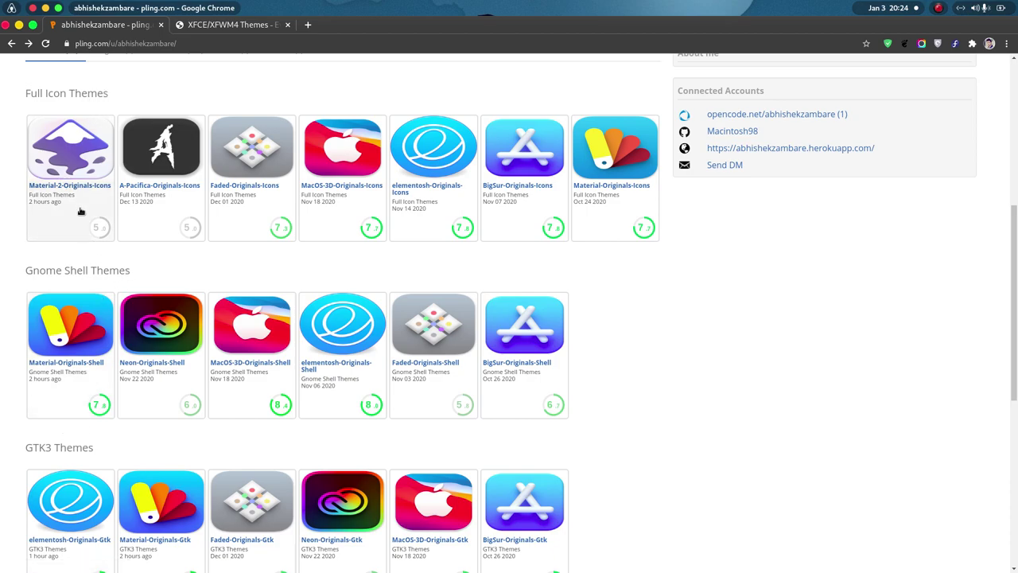
Step: Open the Material-2-Originals-Icons page, browse all its preview images at enlarged size, and return to the author's products
click(62, 192)
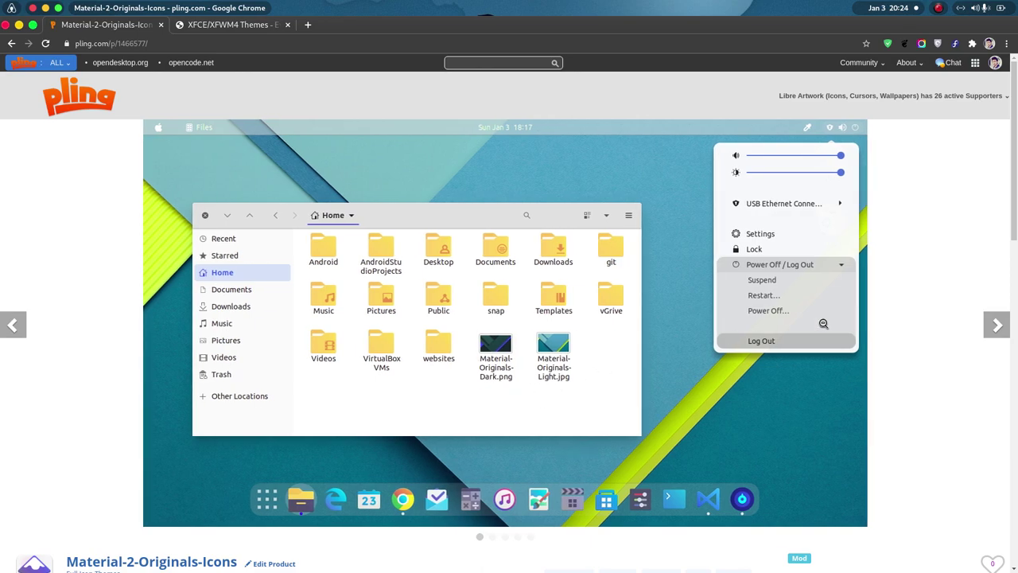
click(999, 326)
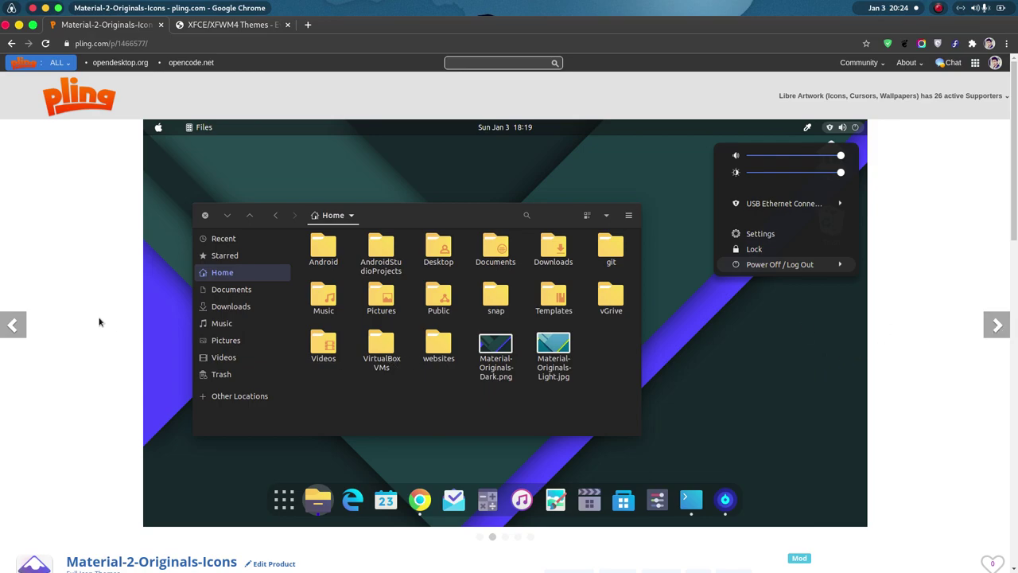
click(13, 326)
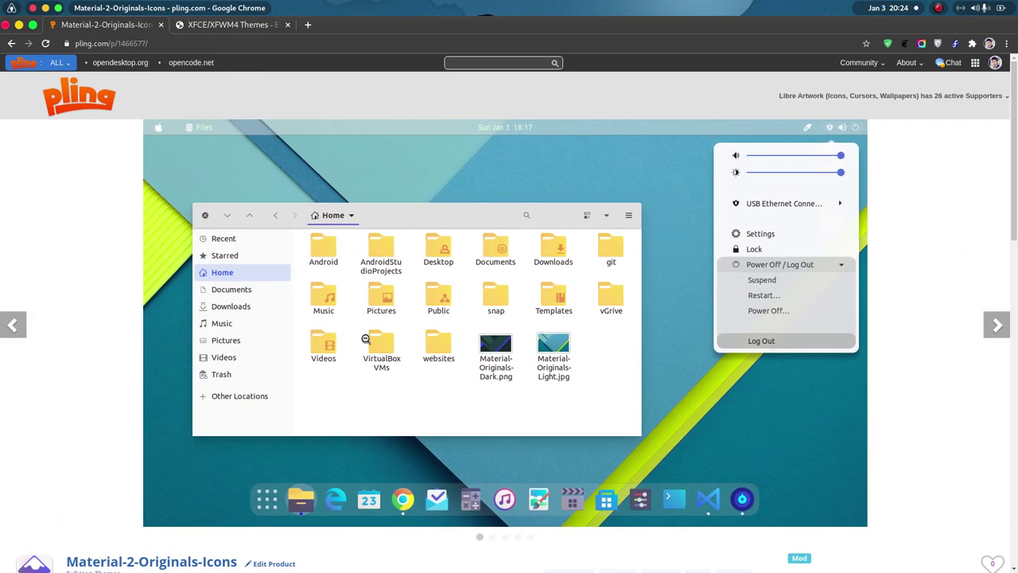
click(997, 324)
click(995, 326)
click(995, 325)
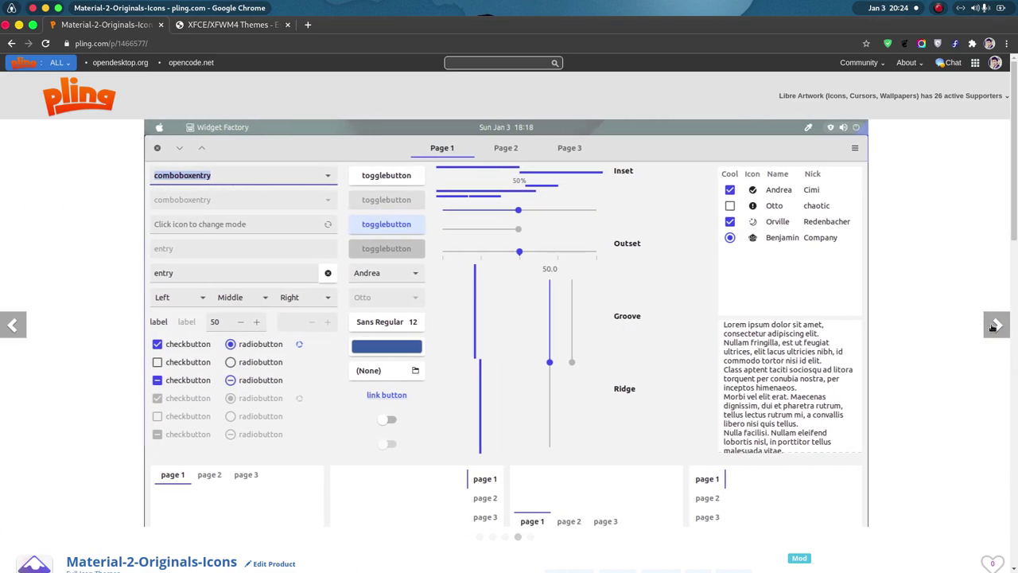
click(995, 325)
click(995, 326)
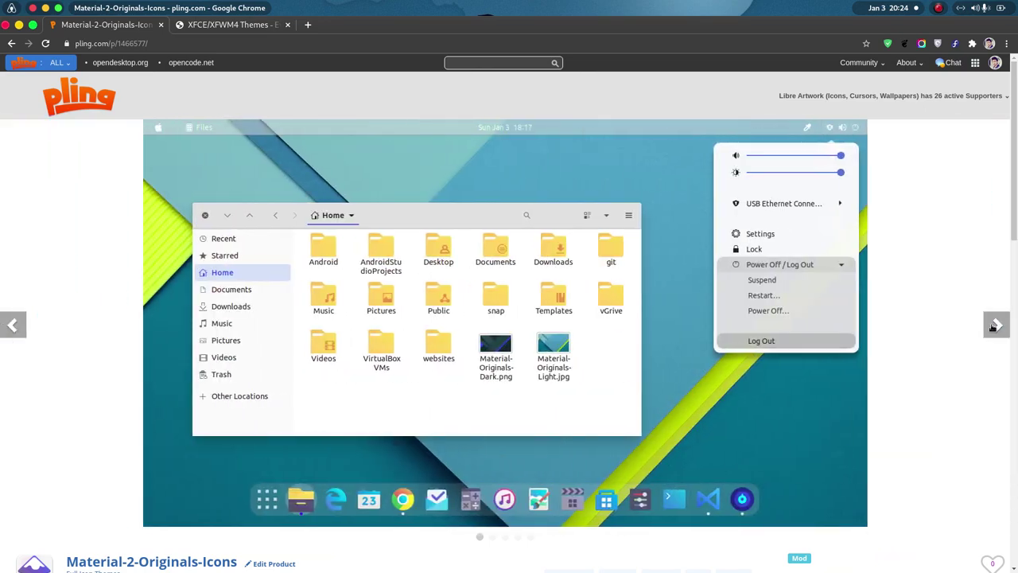
click(12, 44)
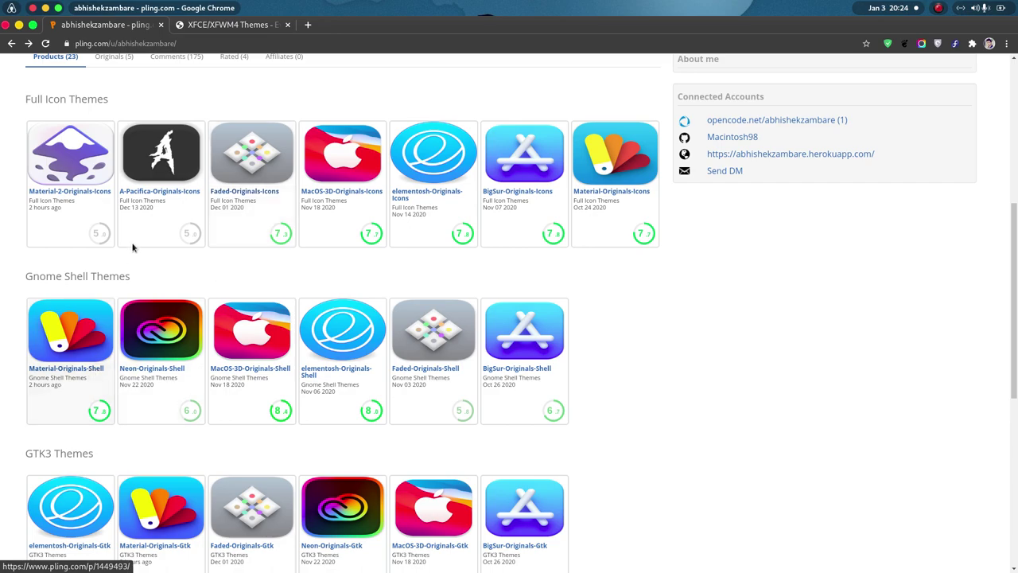
Step: Bring up the download prompt for Material-2-Originals.tar.xz from the Material-2-Originals-Icons files, dismiss it and return to the author's products
click(78, 194)
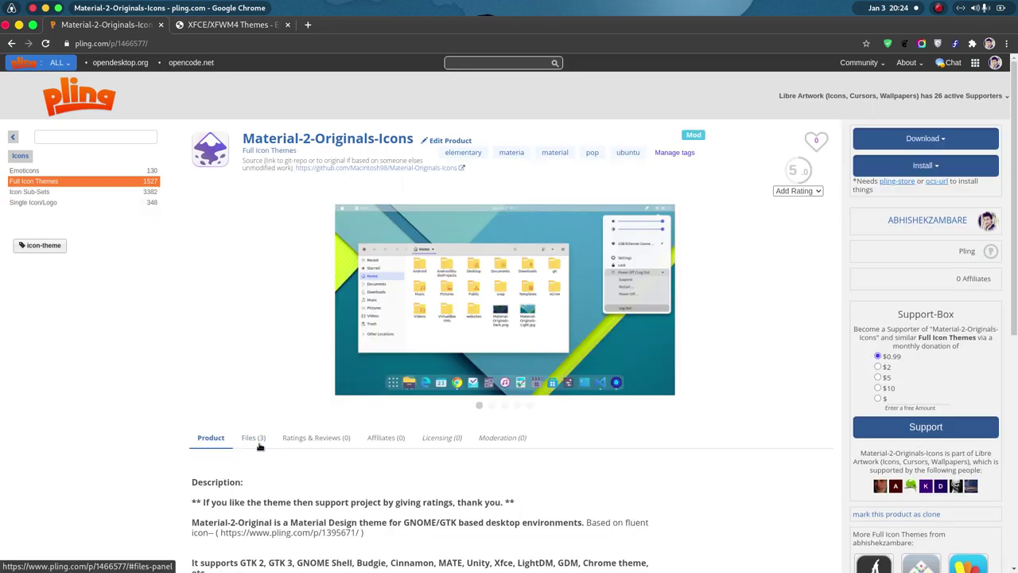
click(252, 437)
scroll(301, 486, down, 2)
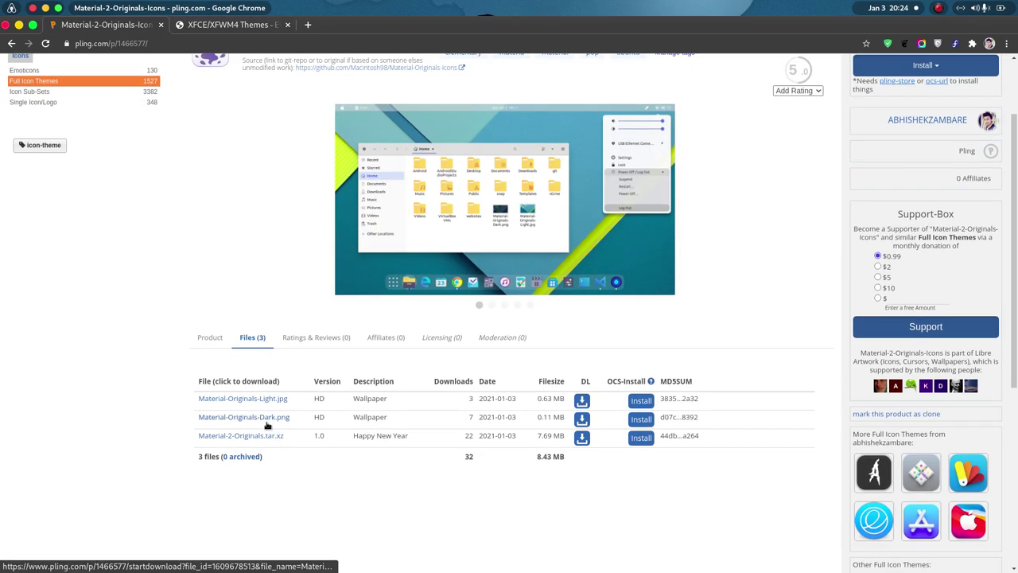
click(582, 439)
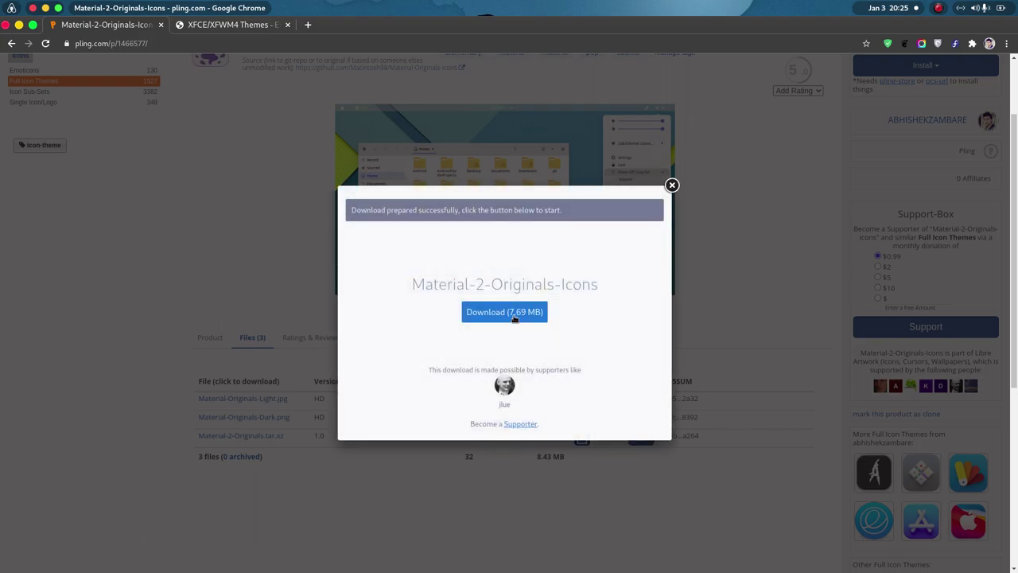
click(672, 186)
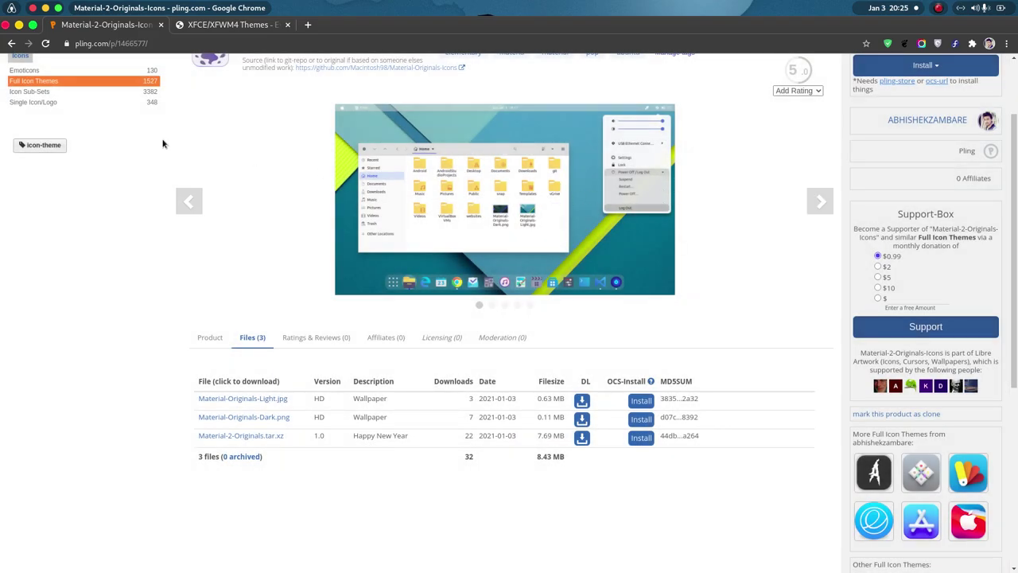
click(12, 43)
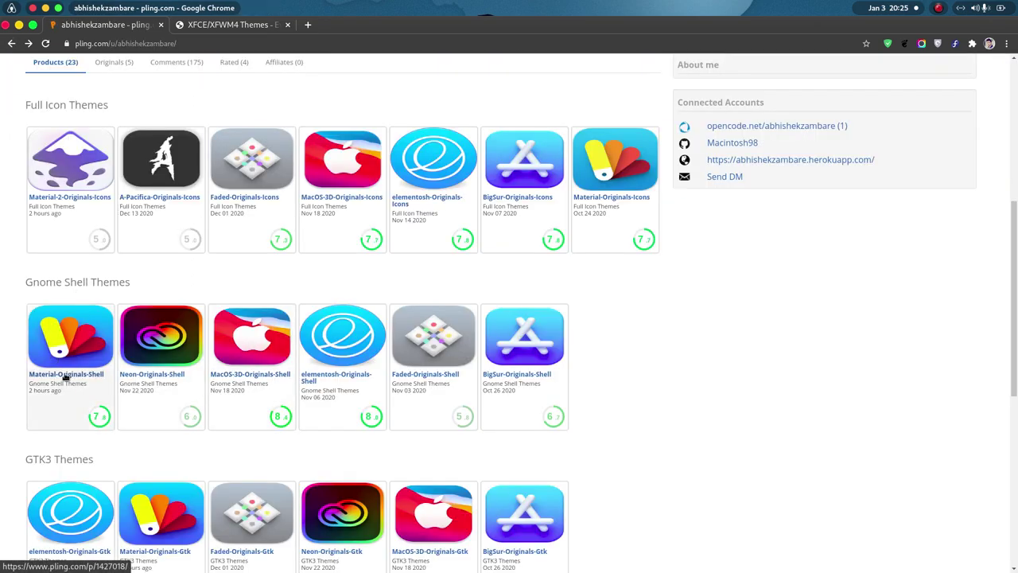
Step: Bring up the download prompt for Material-Original-Dark-Shell.tar.xz from the Material-Originals-Shell files, dismiss it and return to the author's products
click(72, 378)
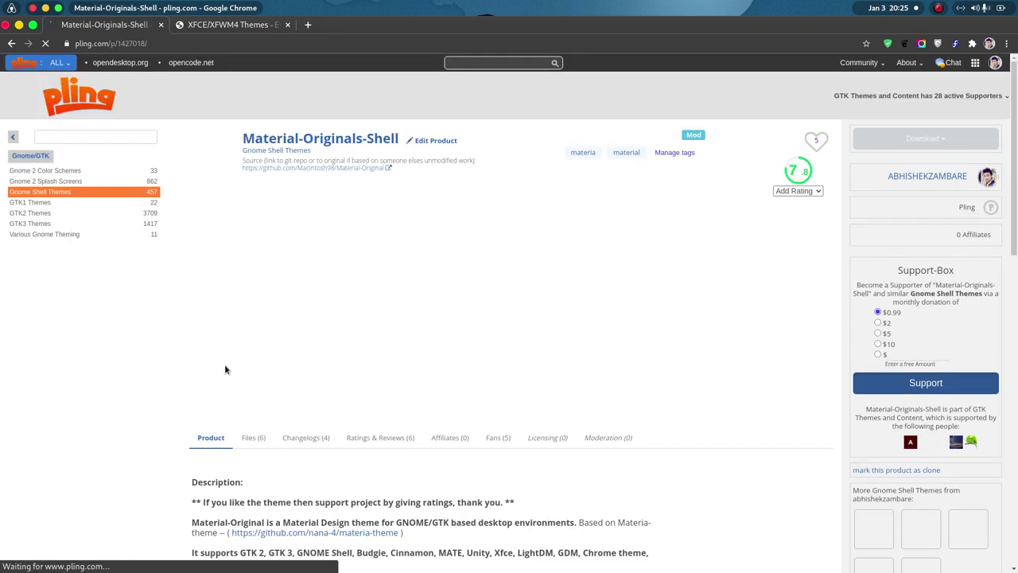
click(265, 439)
scroll(314, 543, down, 4)
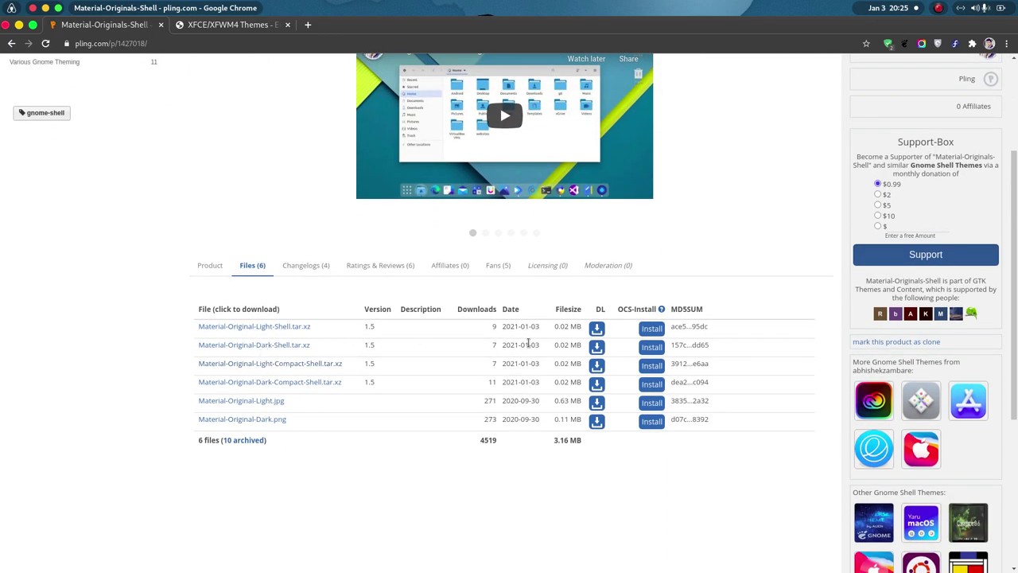
click(597, 347)
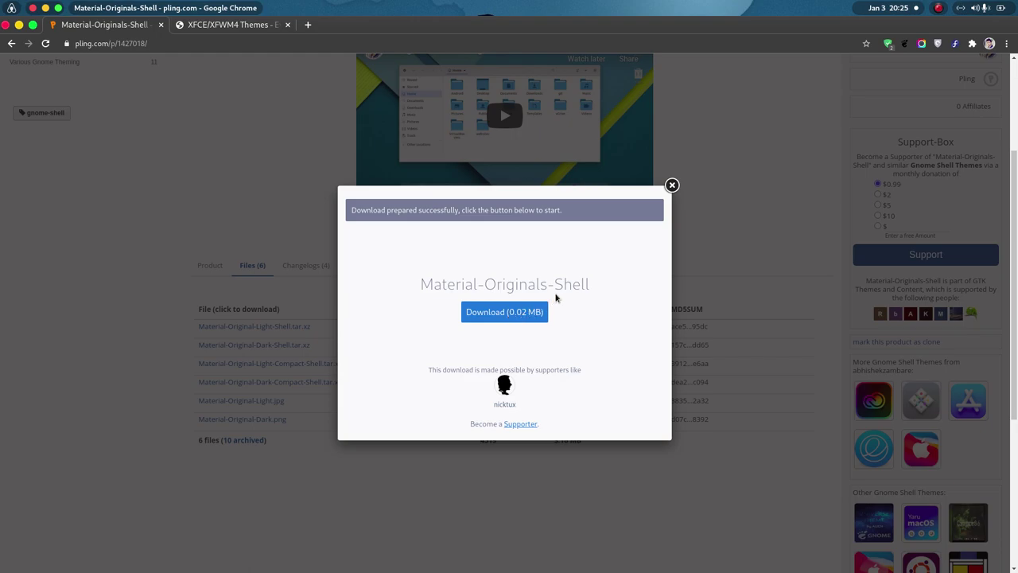
click(672, 184)
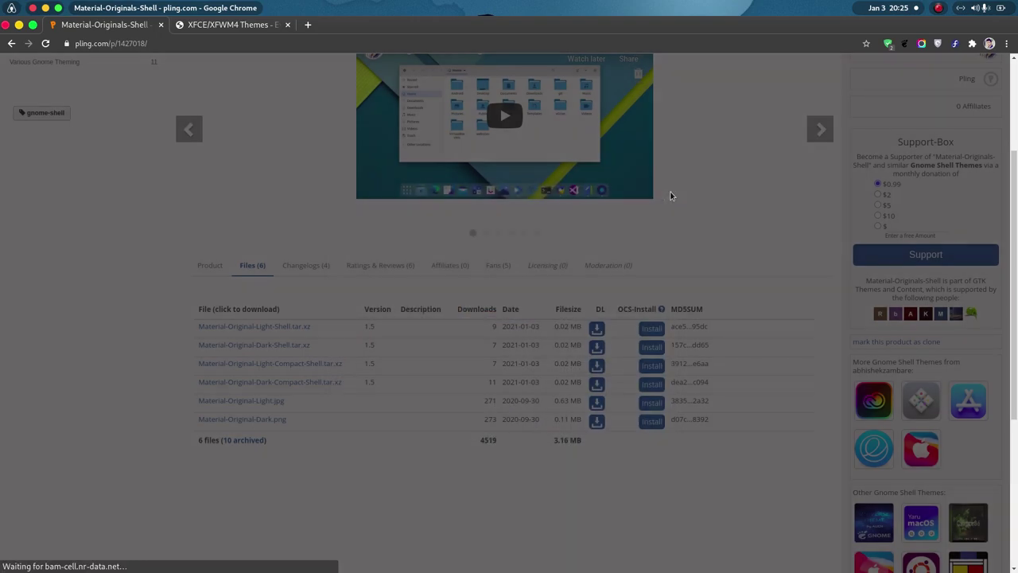
click(13, 44)
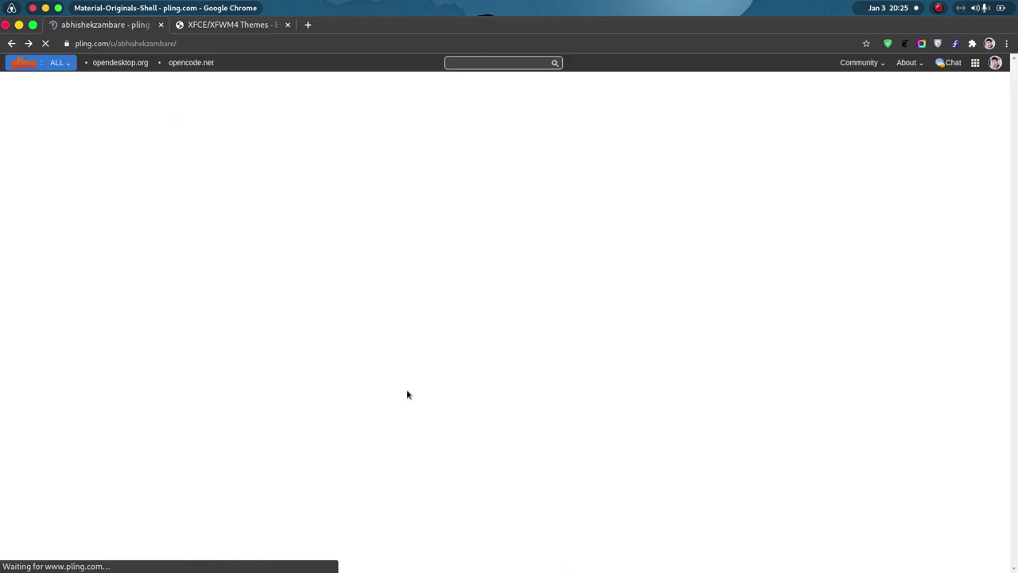
Step: Bring up the download prompt for Material-Original-Dark-Compact.tar.xz from the Material-Originals-Gtk files, dismiss it and return to the author's products
scroll(64, 509, down, 2)
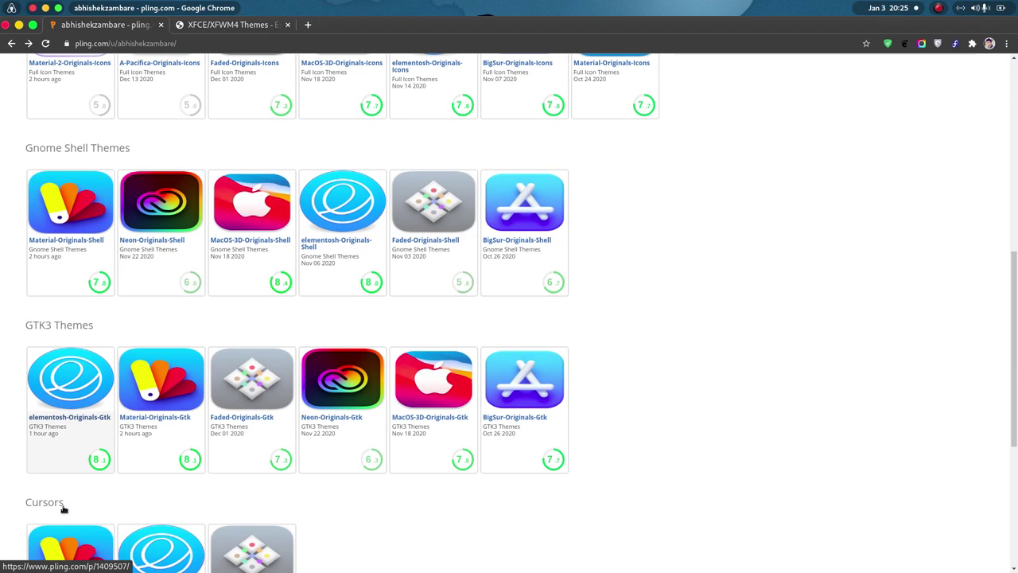
click(165, 413)
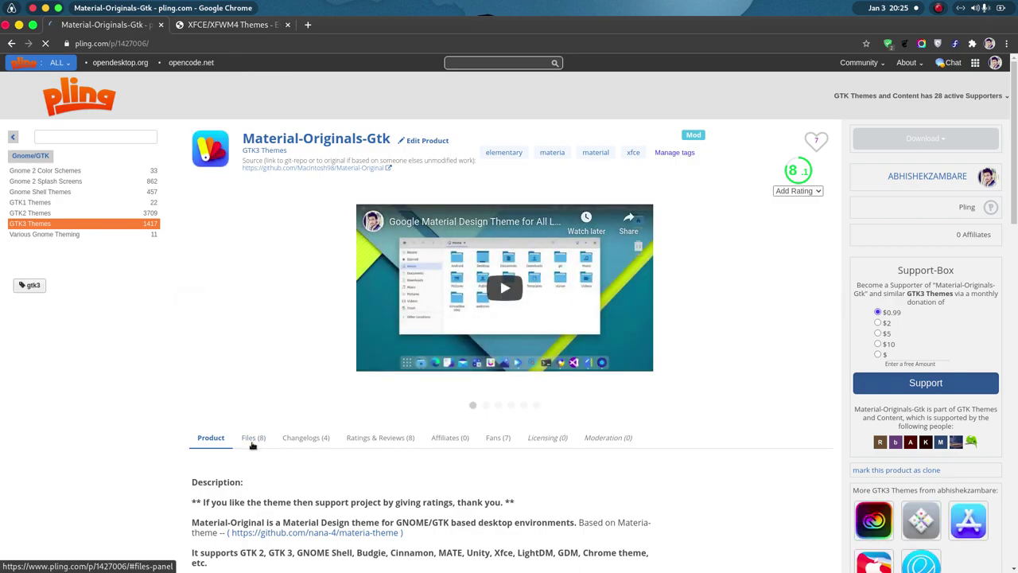
click(252, 438)
scroll(309, 491, down, 2)
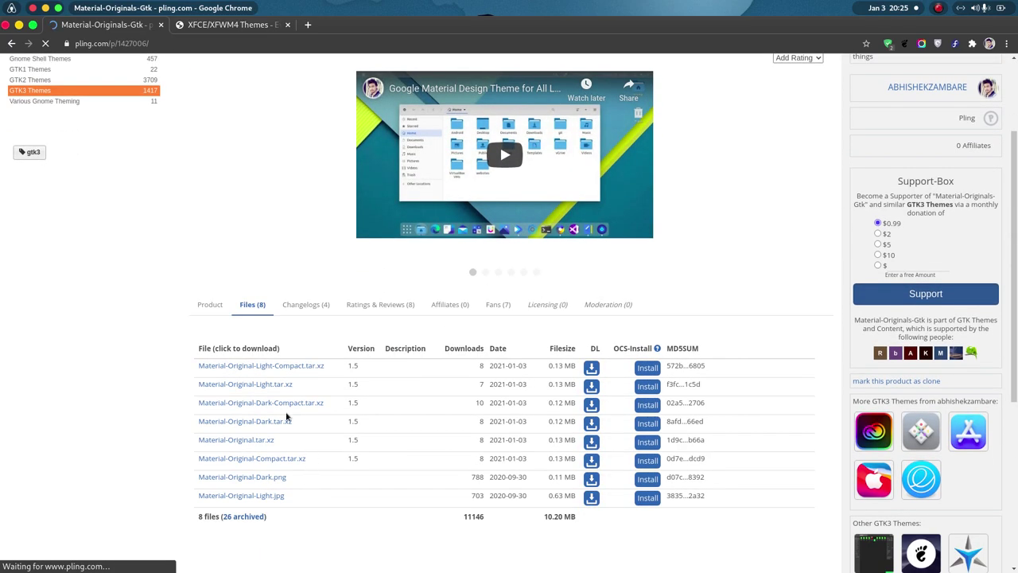
click(593, 406)
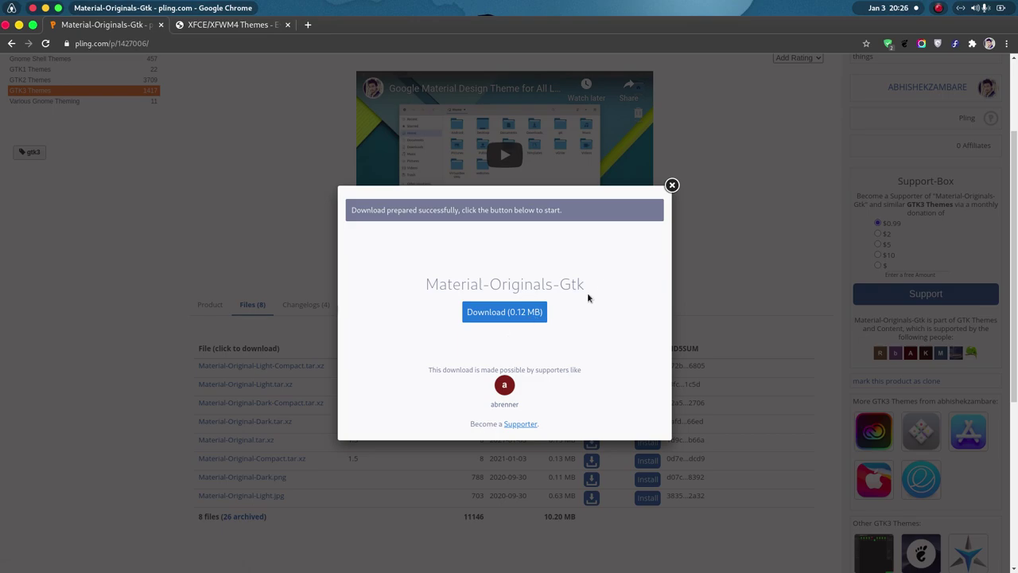
click(672, 184)
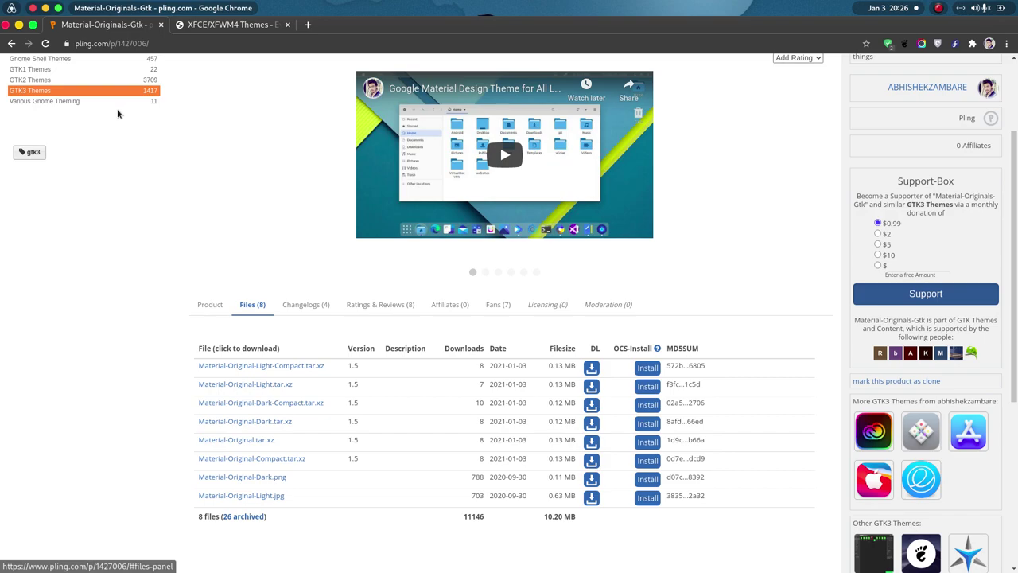
click(12, 43)
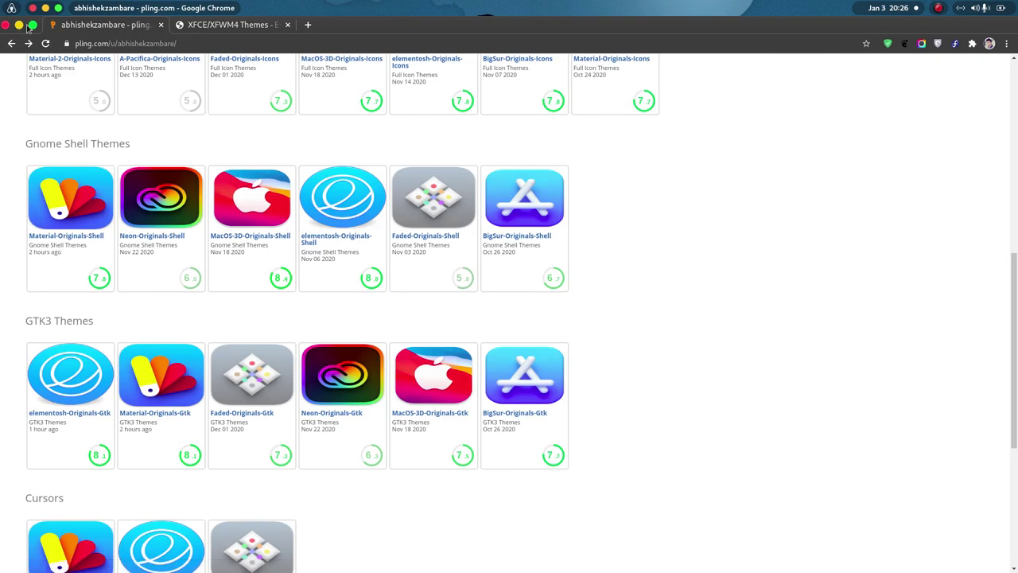
Step: Minimize the browser and open the Downloads folder in Files
click(19, 25)
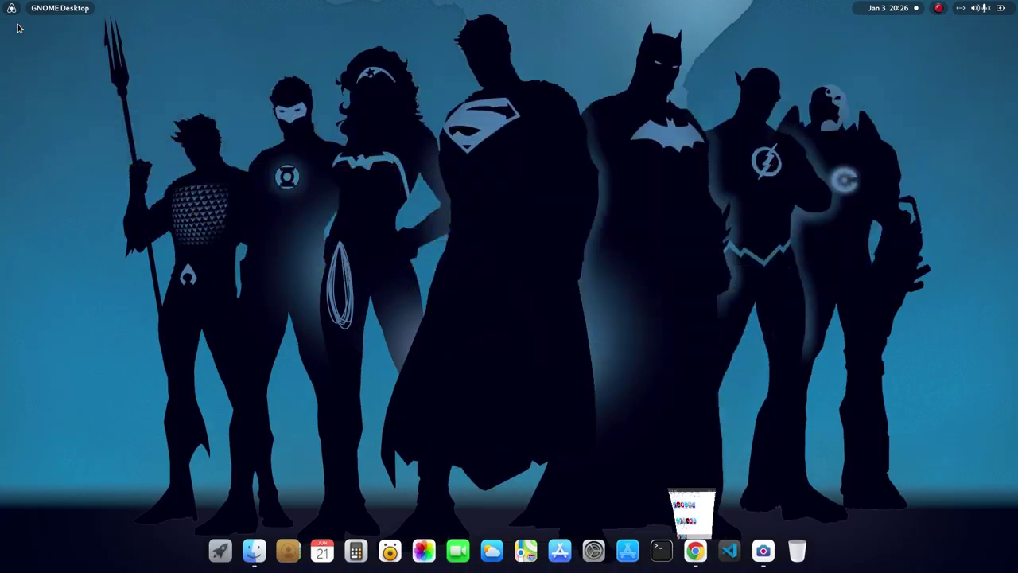
click(255, 547)
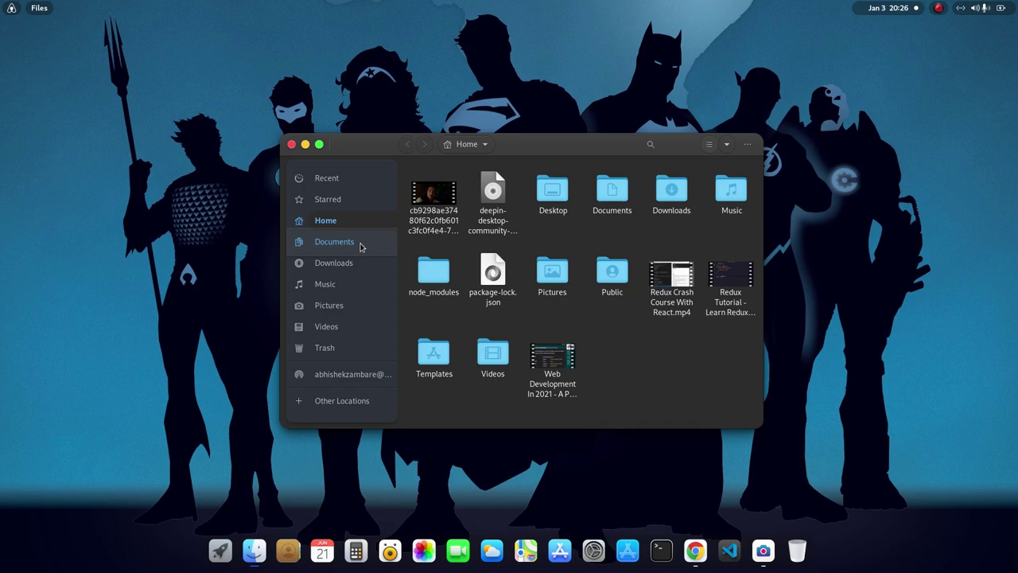
click(348, 265)
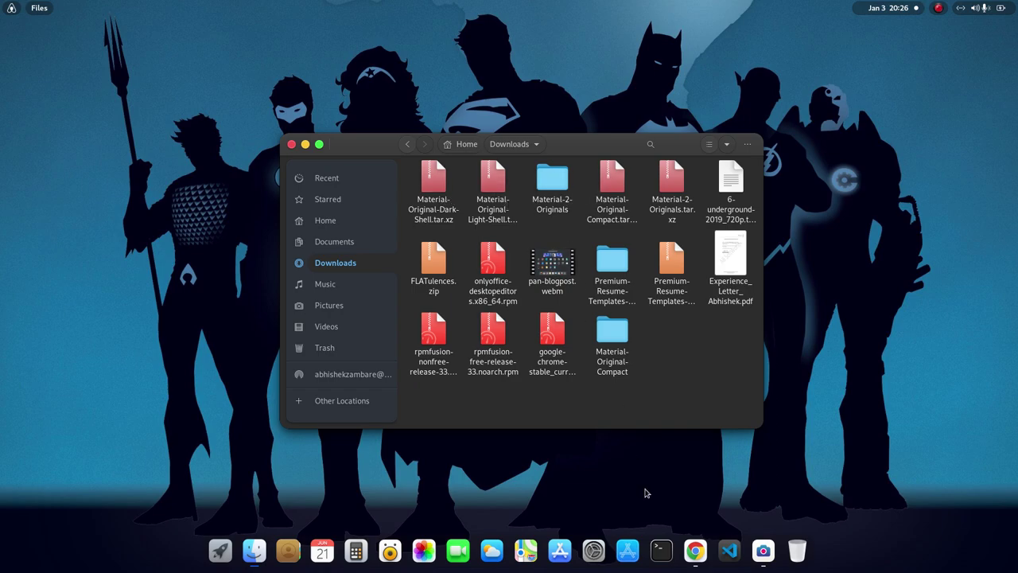
Step: Switch back to the browser to review the author's icon and shell themes, and bring the Downloads folder in Files to the front again
click(695, 551)
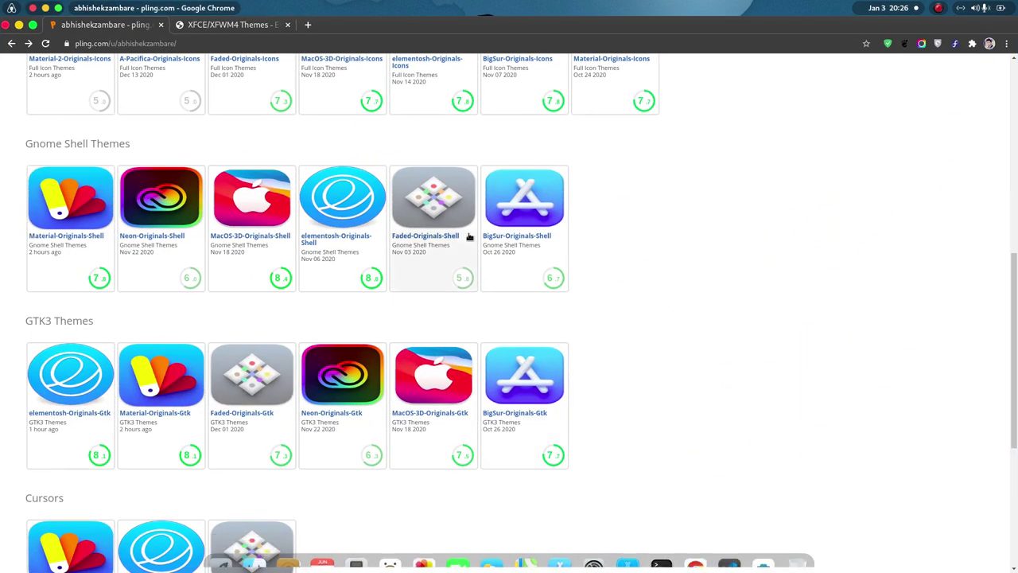
scroll(382, 230, up, 3)
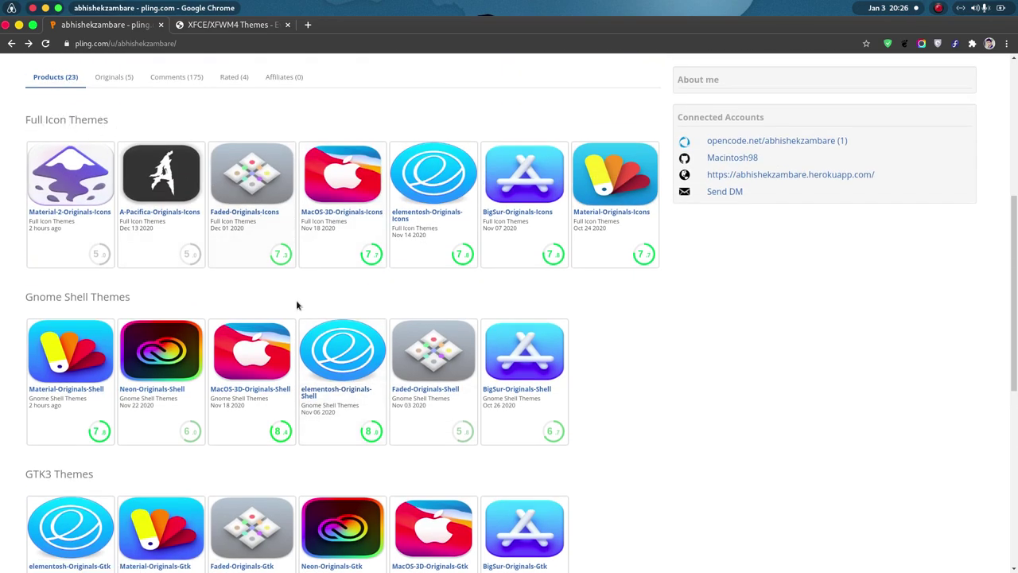
mouse_move(199, 566)
click(256, 548)
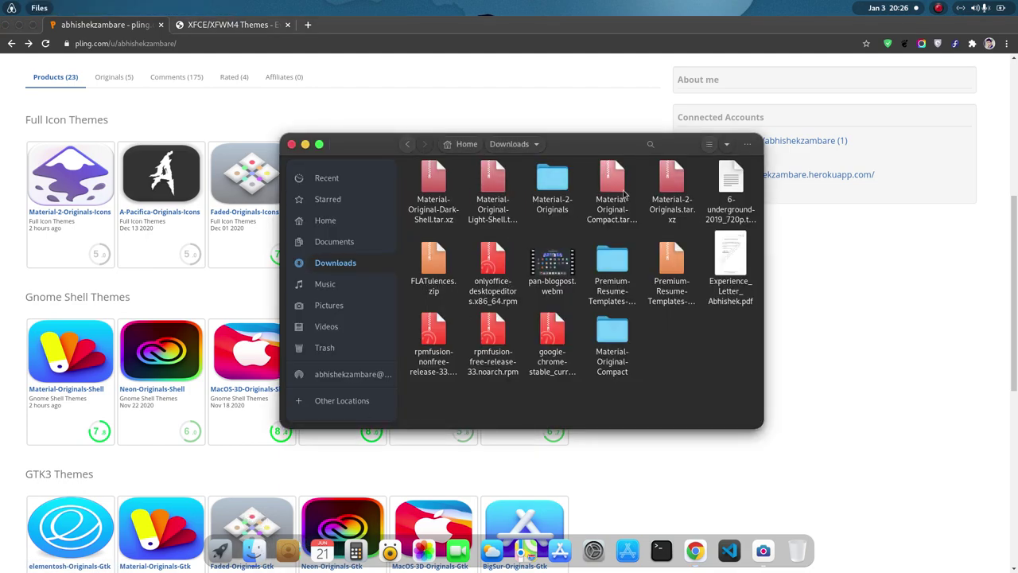
Step: Examine the app icons under Material-2-Originals/scalable/apps in the extracted icon theme folder and return to Downloads
click(558, 187)
double_click(557, 188)
drag(550, 231, 501, 248)
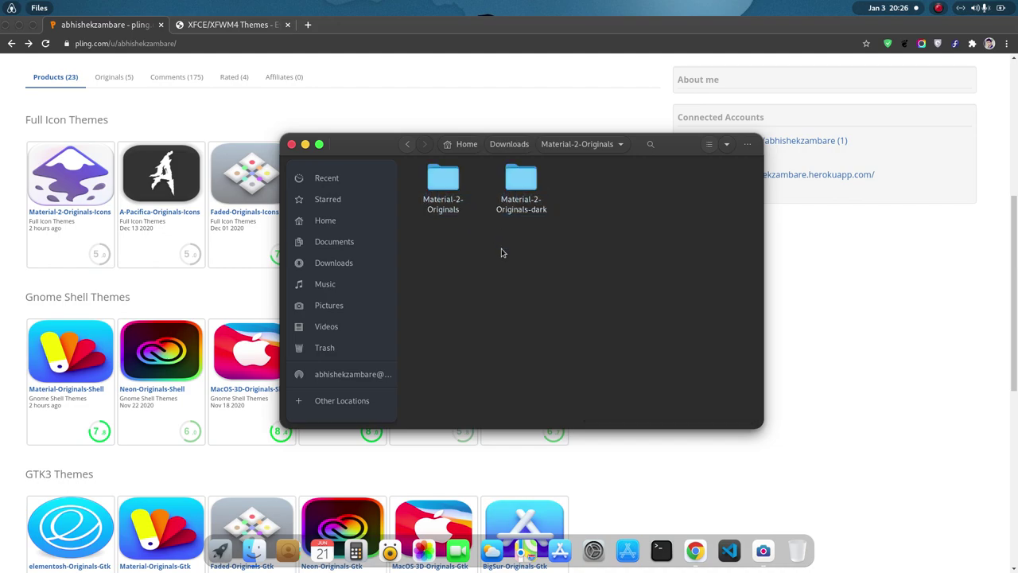
click(461, 190)
double_click(460, 190)
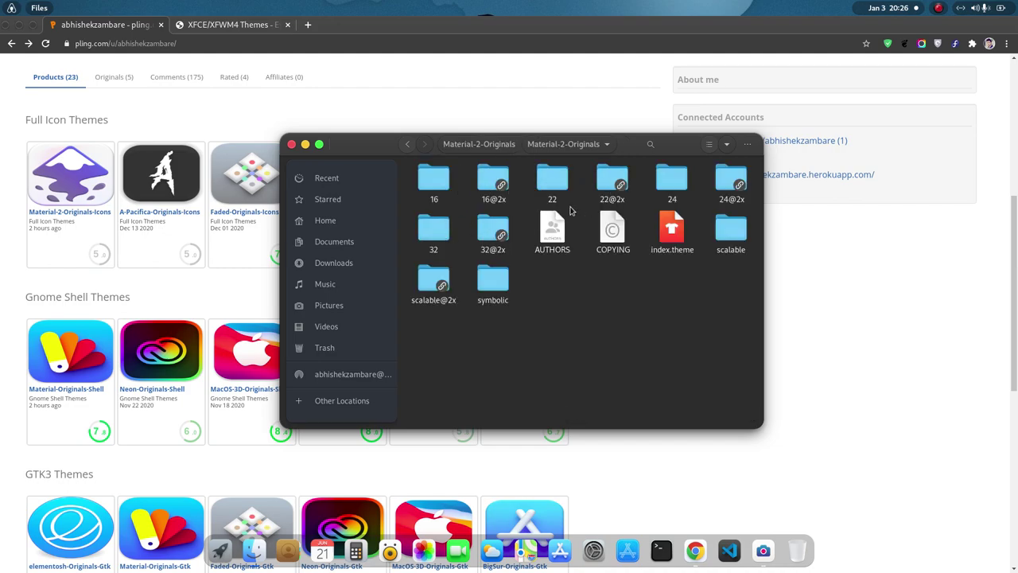
double_click(727, 228)
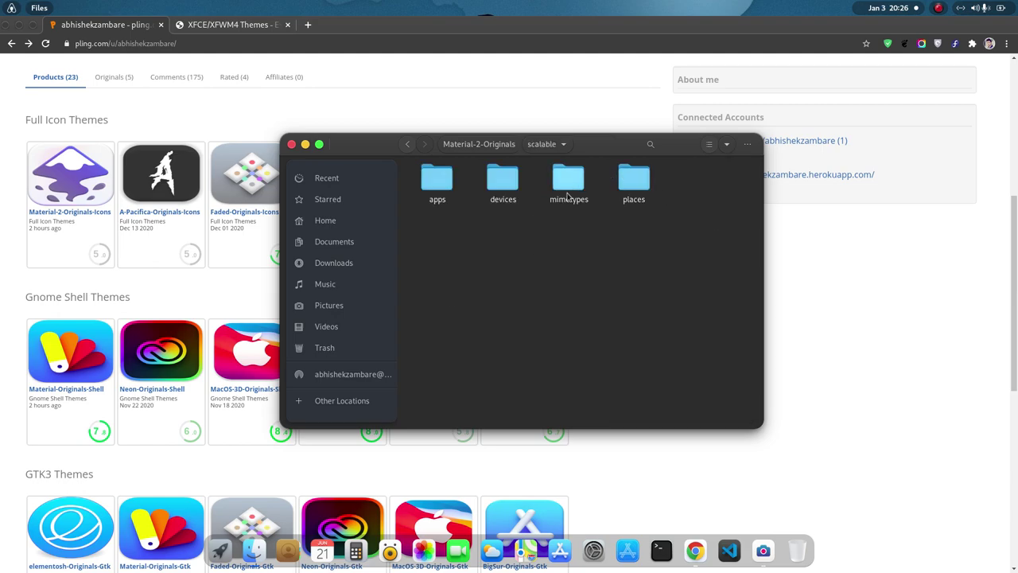
double_click(439, 183)
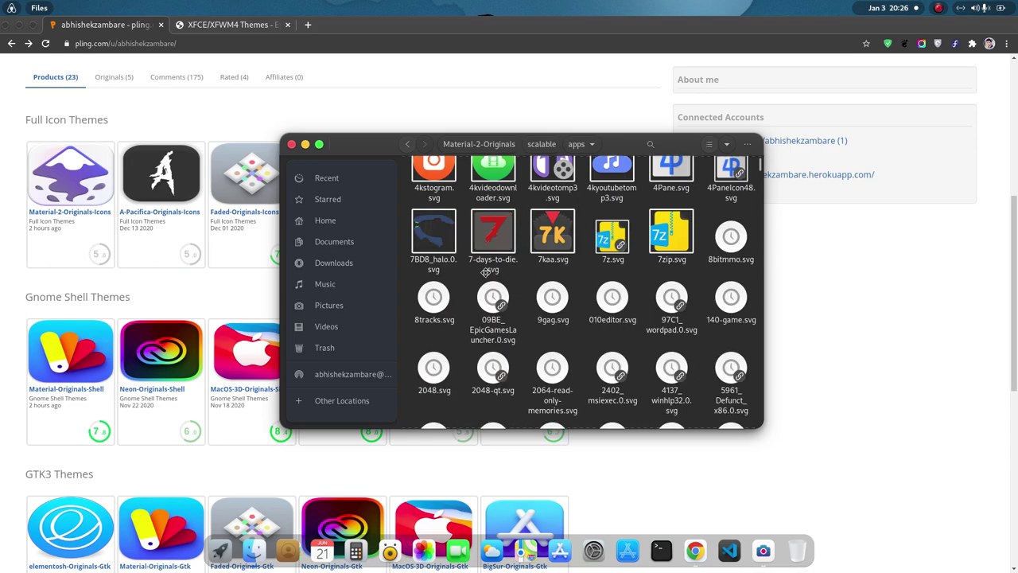
click(408, 145)
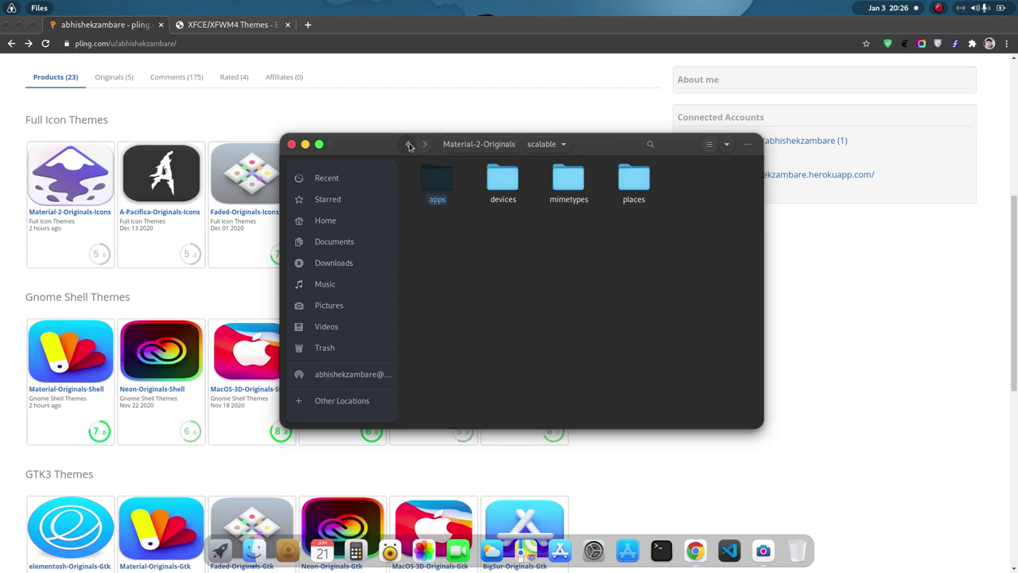
click(410, 145)
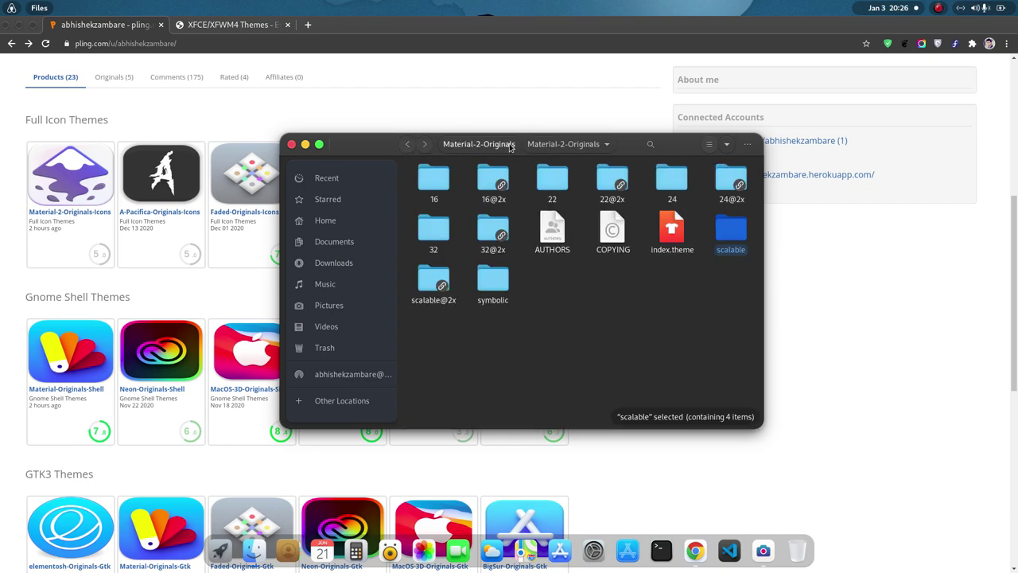
click(408, 145)
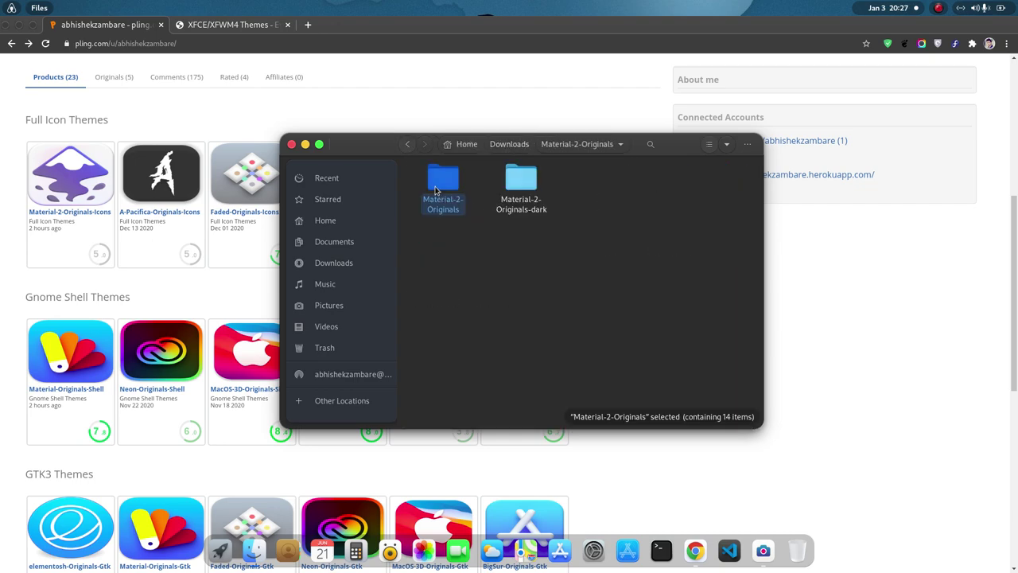
click(509, 144)
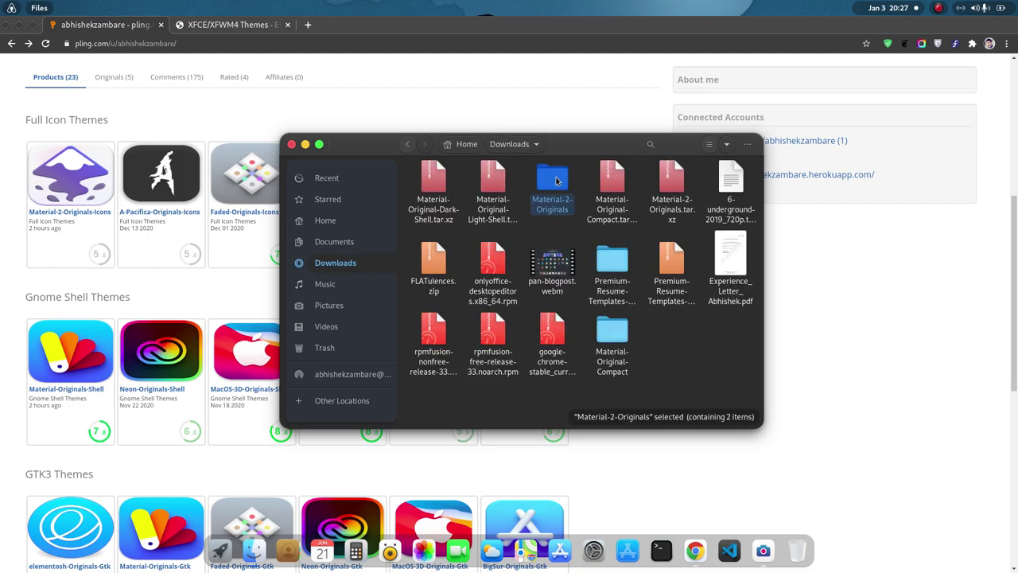
Step: Cut the Material-2-Originals and Material-2-Originals-dark folders from Downloads/Material-2-Originals
double_click(558, 181)
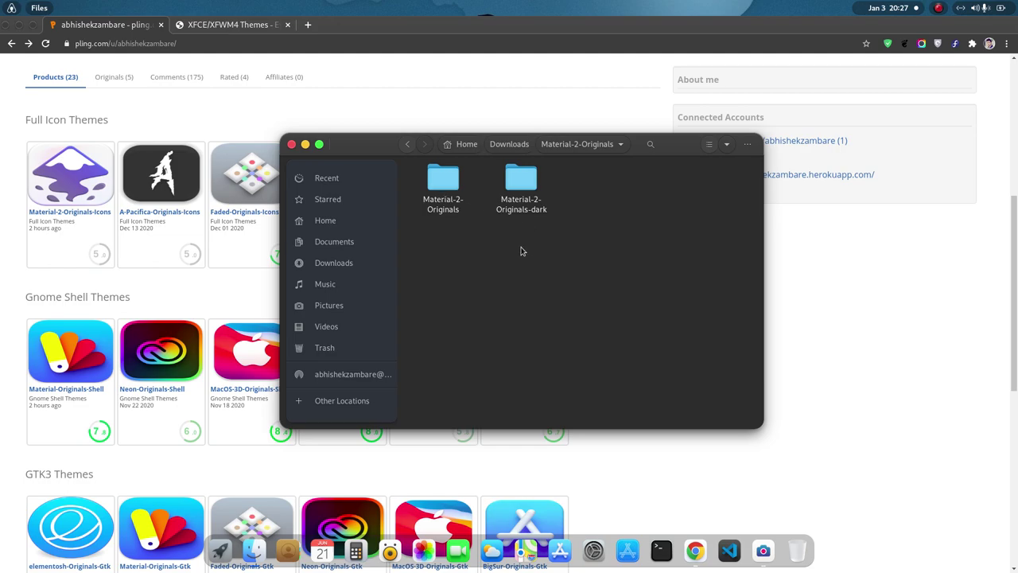
drag(532, 247, 437, 191)
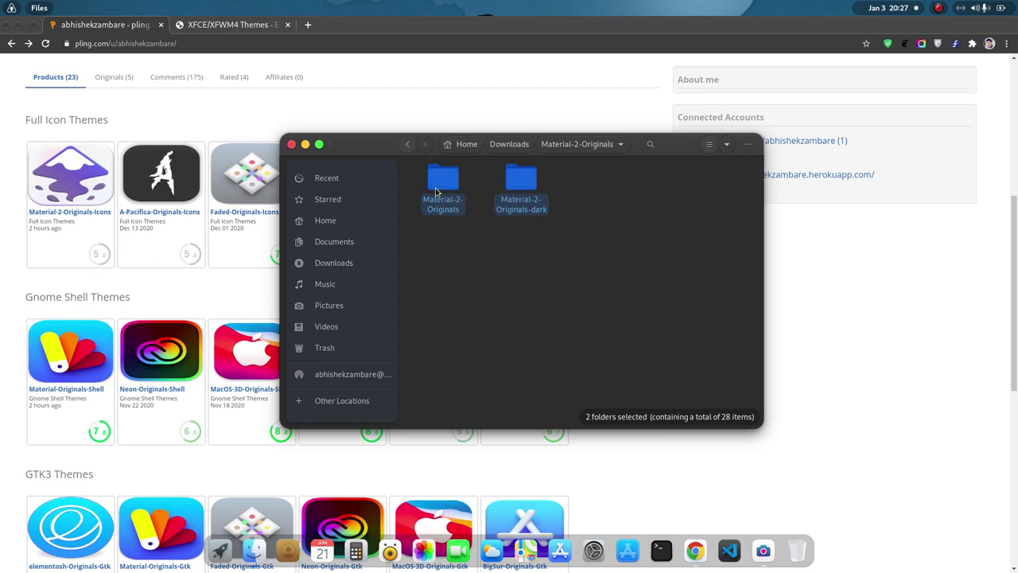
right_click(515, 184)
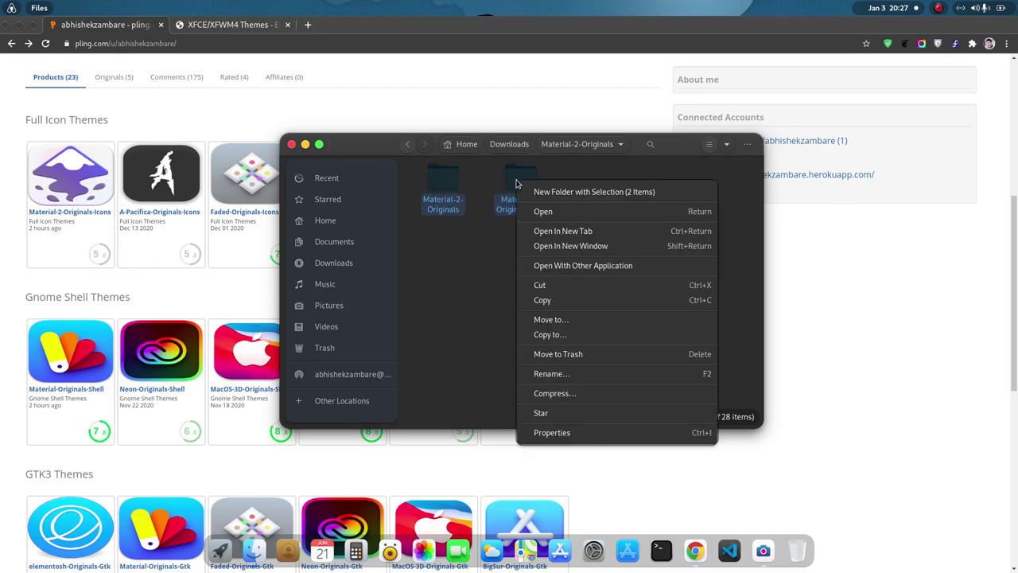
click(549, 284)
Step: Go up to the Home folder and turn on the display of hidden files
click(509, 144)
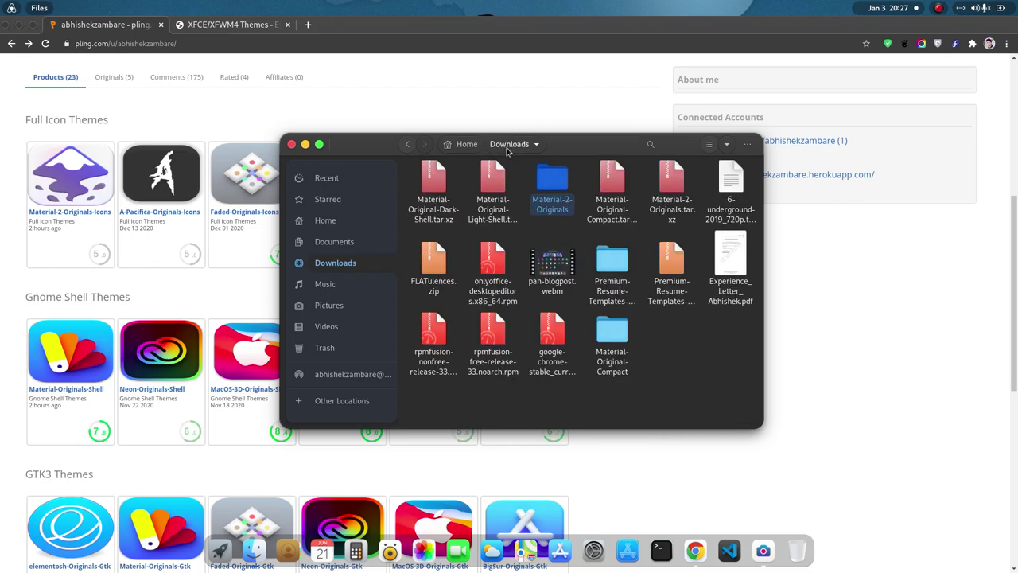
click(467, 144)
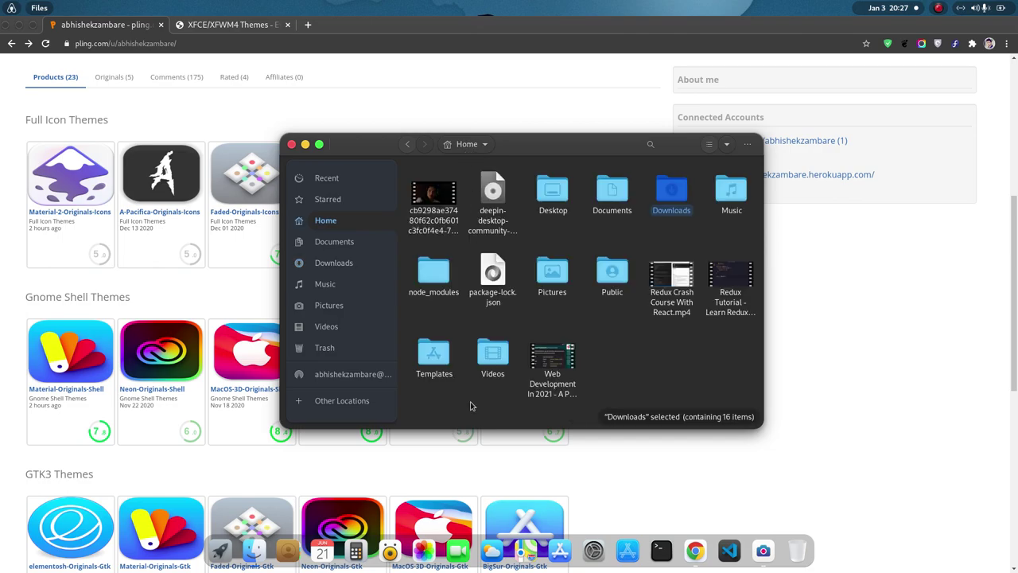
click(747, 144)
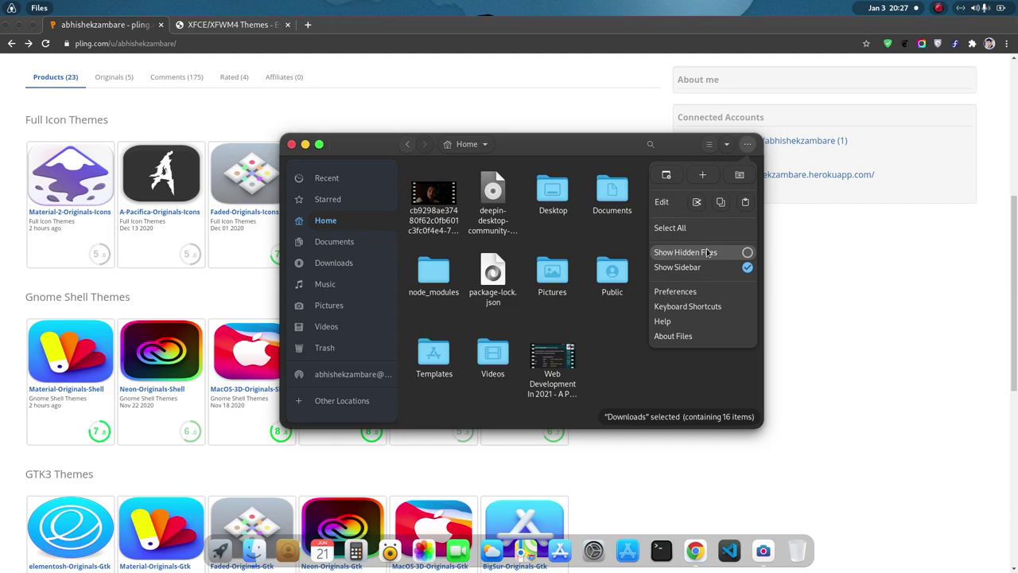
click(707, 253)
Step: Look through the hidden items in Home, check the contents of the .local folder and return to Home
scroll(644, 306, down, 3)
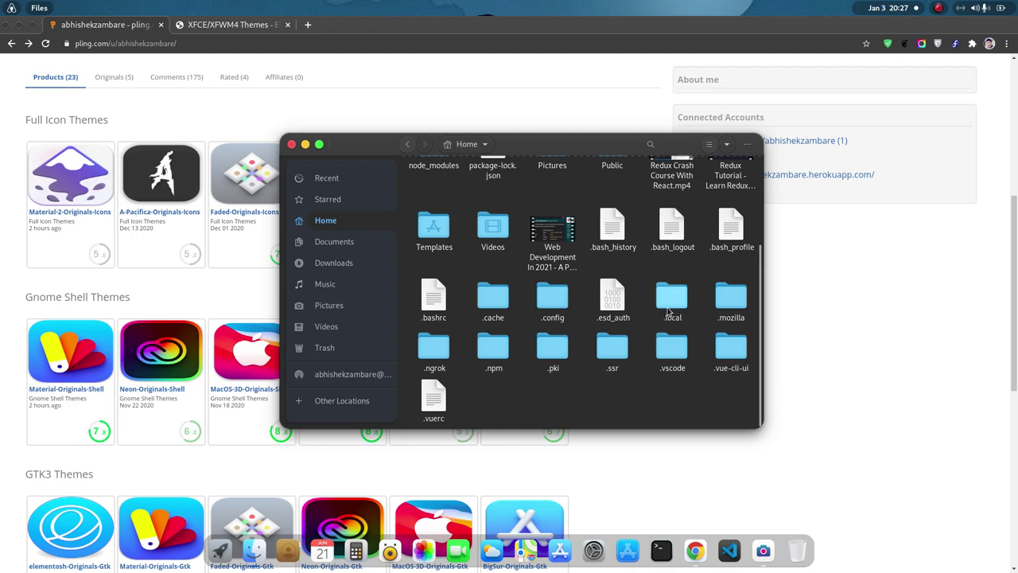
scroll(668, 310, up, 3)
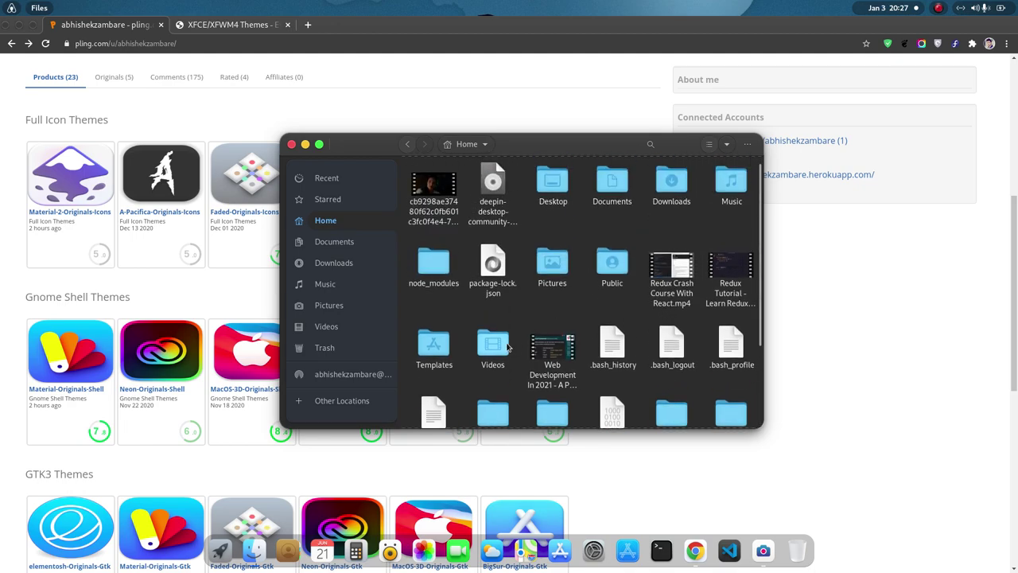
scroll(670, 322, down, 3)
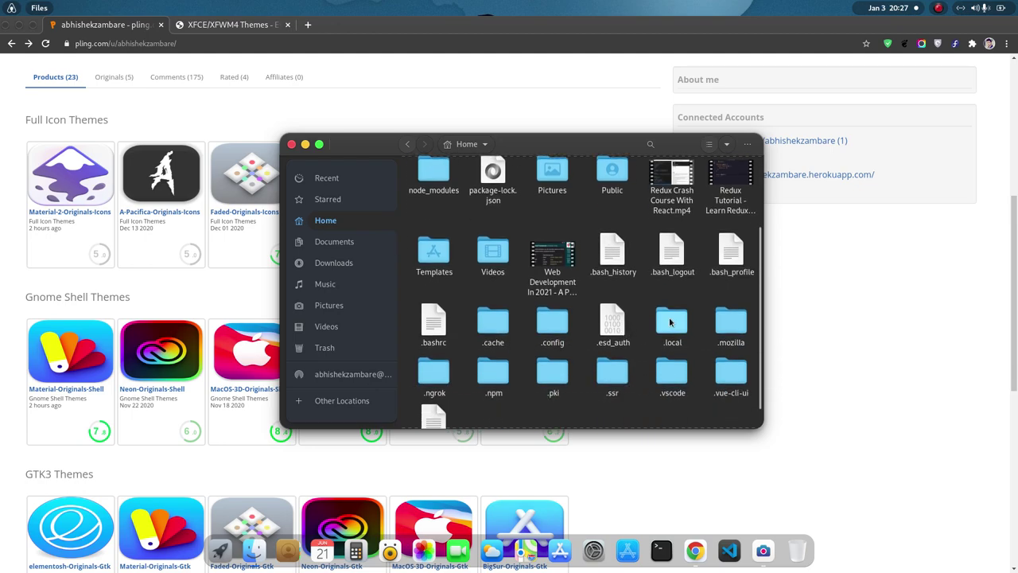
double_click(672, 321)
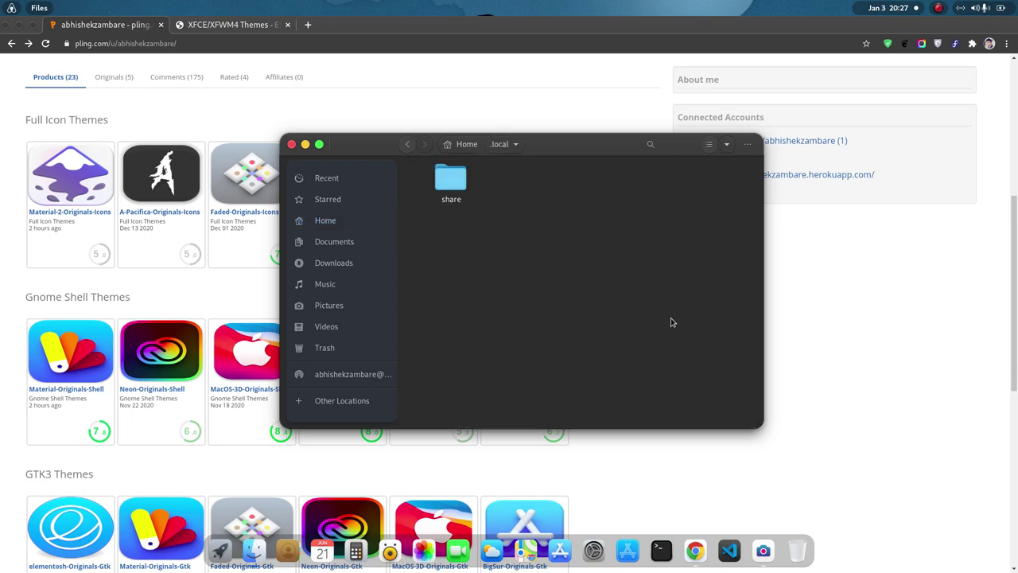
click(450, 144)
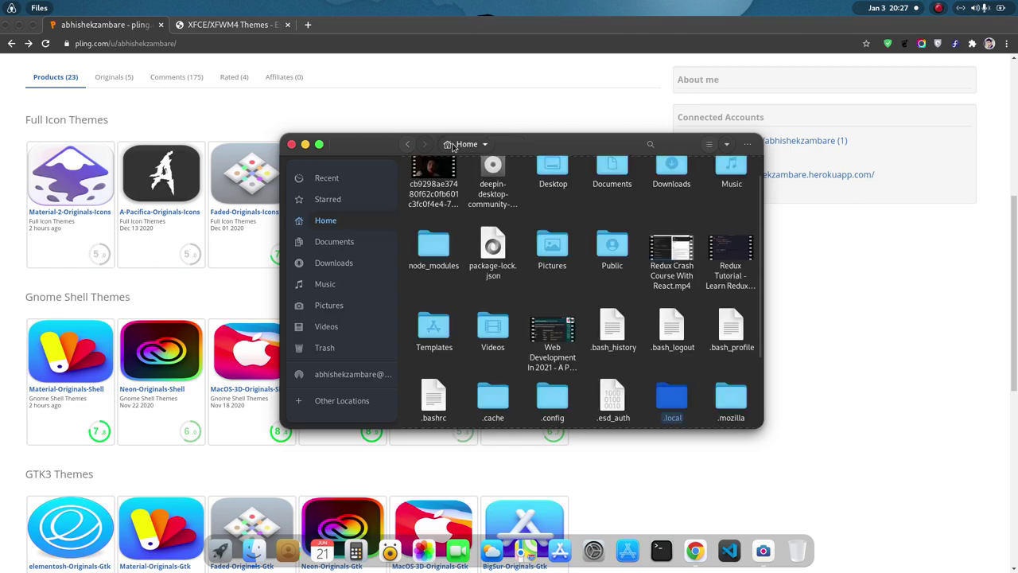
click(353, 222)
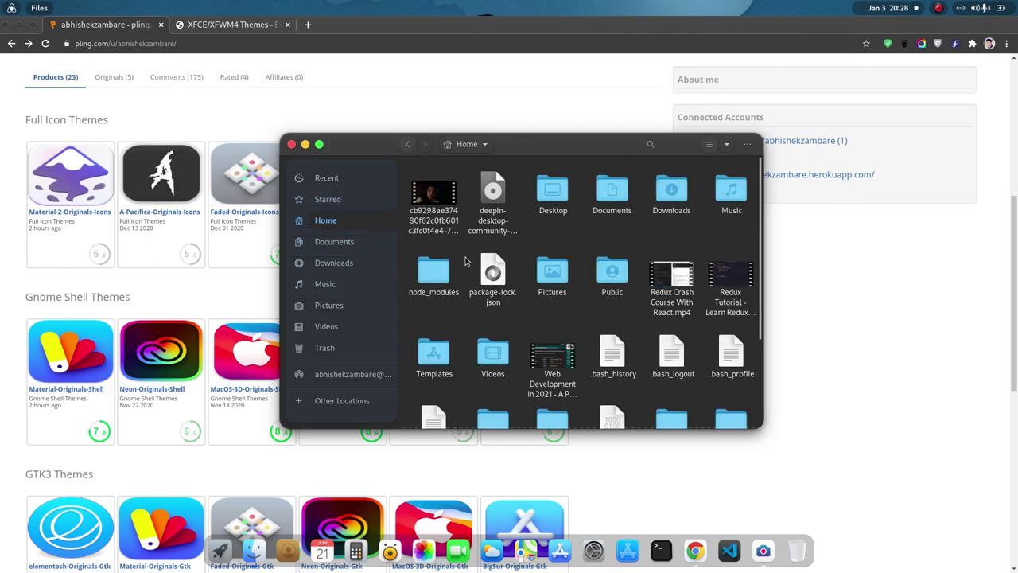
Step: Open the share folder inside the hidden .local folder in Home
scroll(676, 298, down, 3)
double_click(683, 303)
double_click(451, 179)
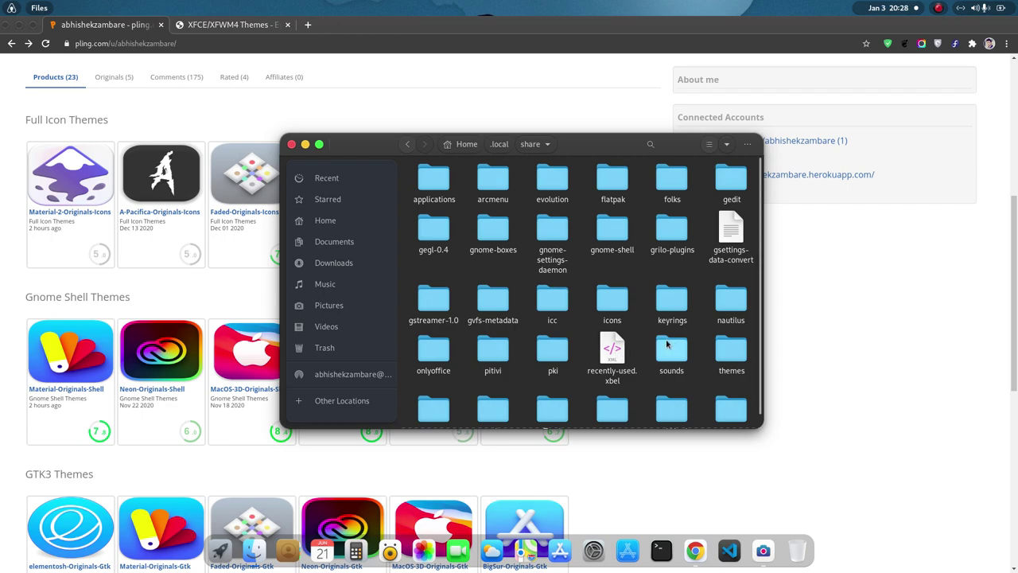
Step: Look through .local/share, check which icon theme folders its icons folder contains and go back to share
scroll(620, 358, down, 1)
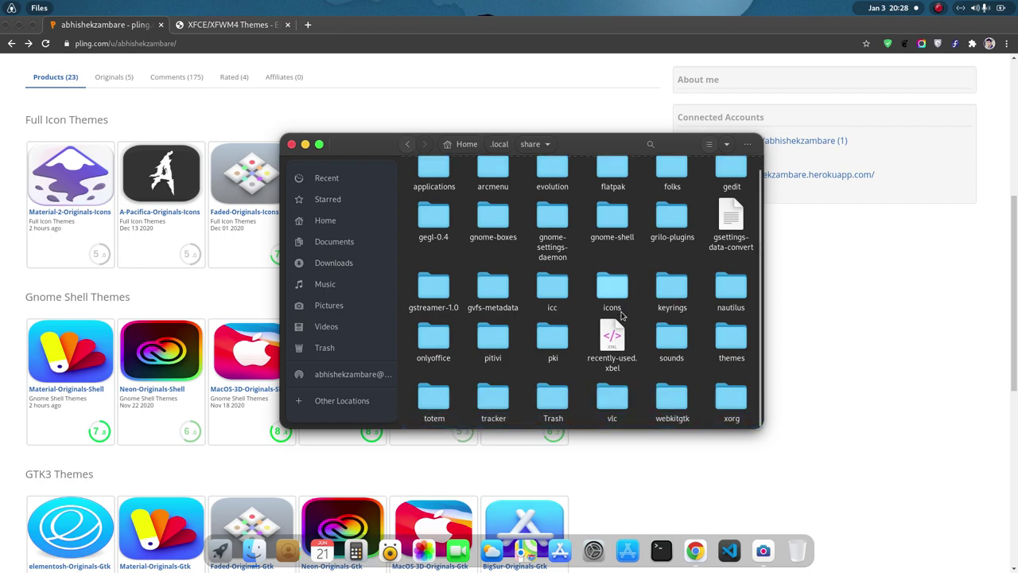
scroll(623, 315, up, 1)
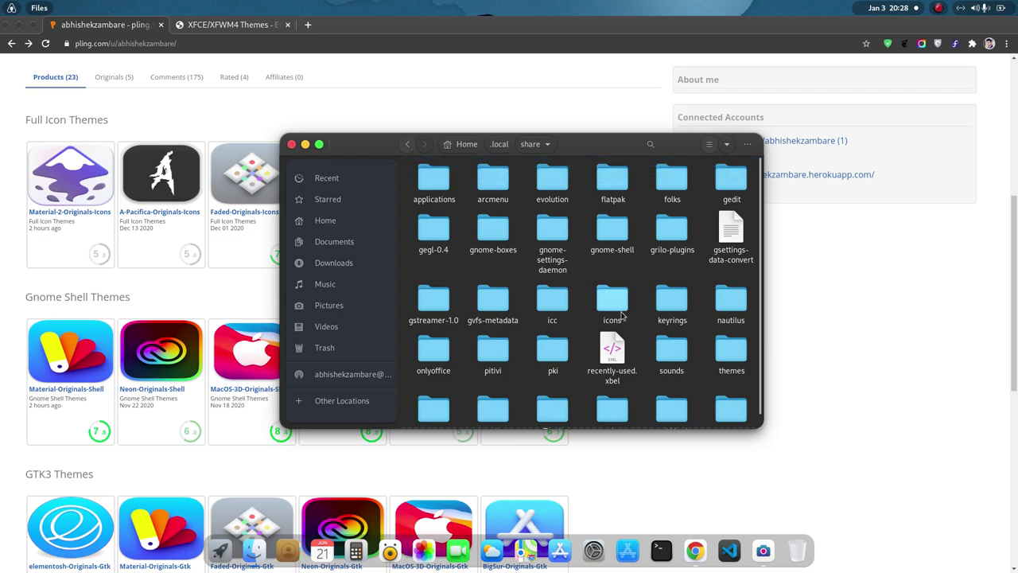
scroll(623, 315, down, 1)
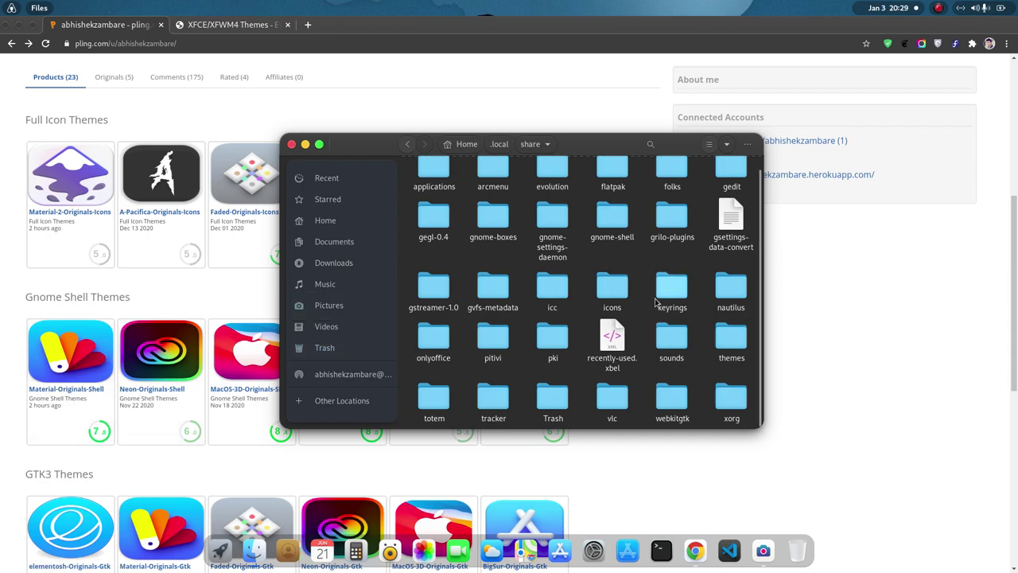
double_click(614, 288)
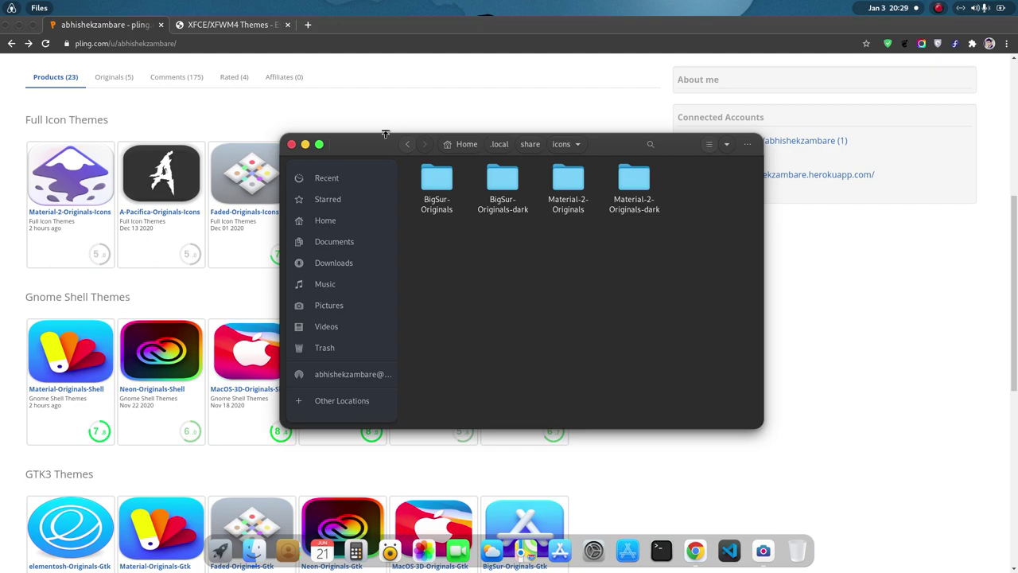
click(407, 145)
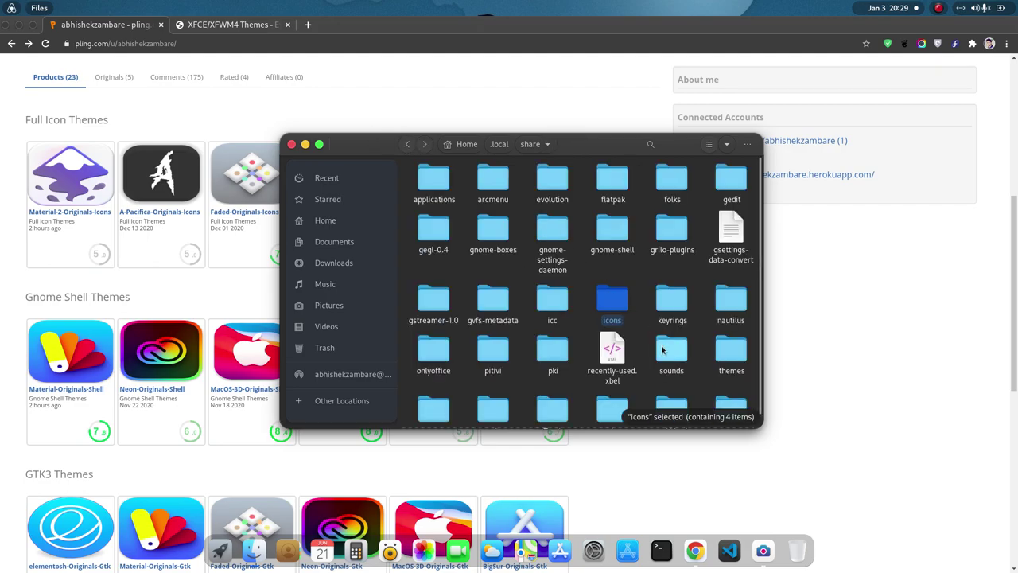
Step: Open the themes folder in .local/share, point out the Material-Original-Compact folder and clear the selection
click(736, 359)
double_click(736, 359)
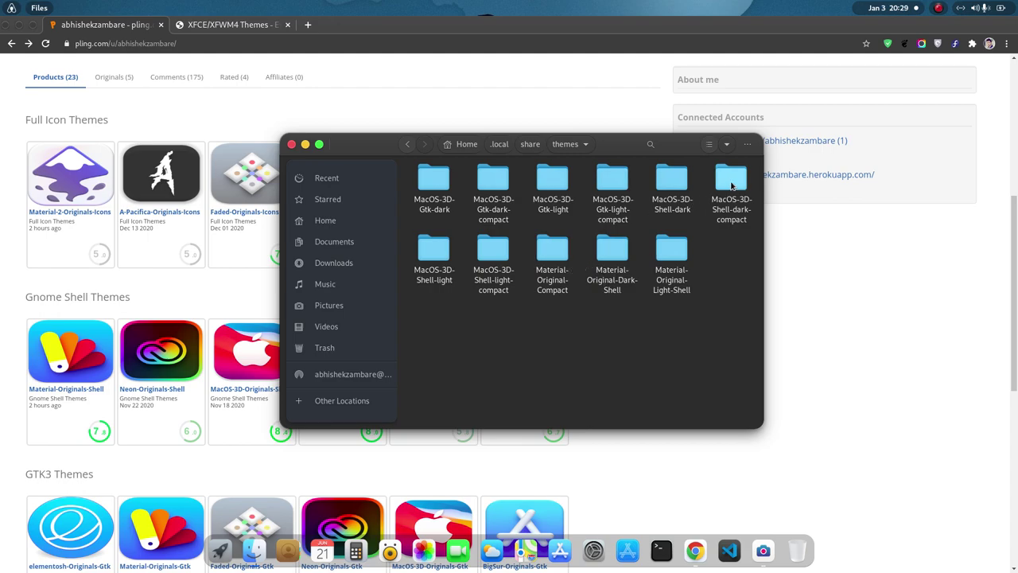
click(553, 253)
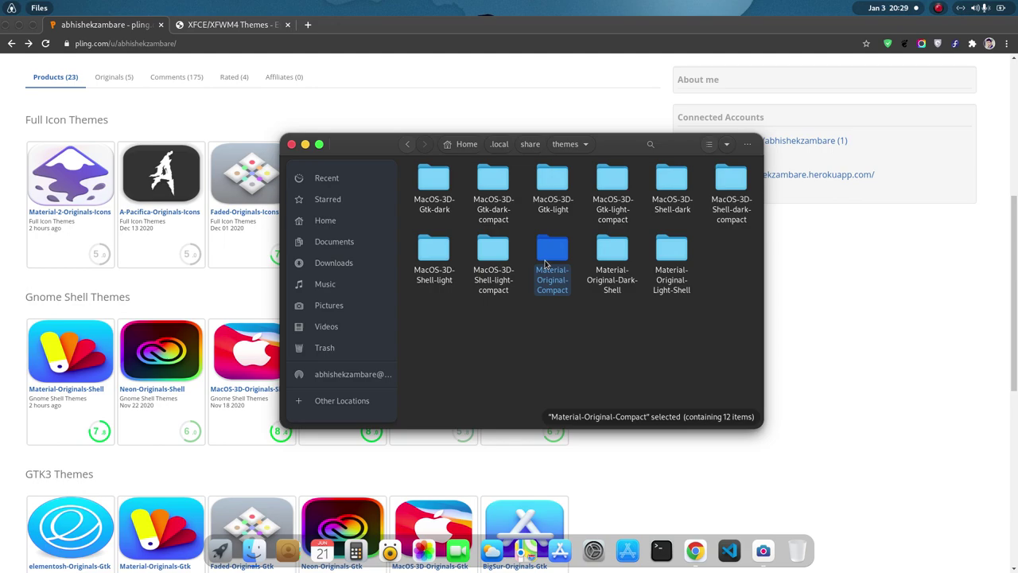
click(544, 337)
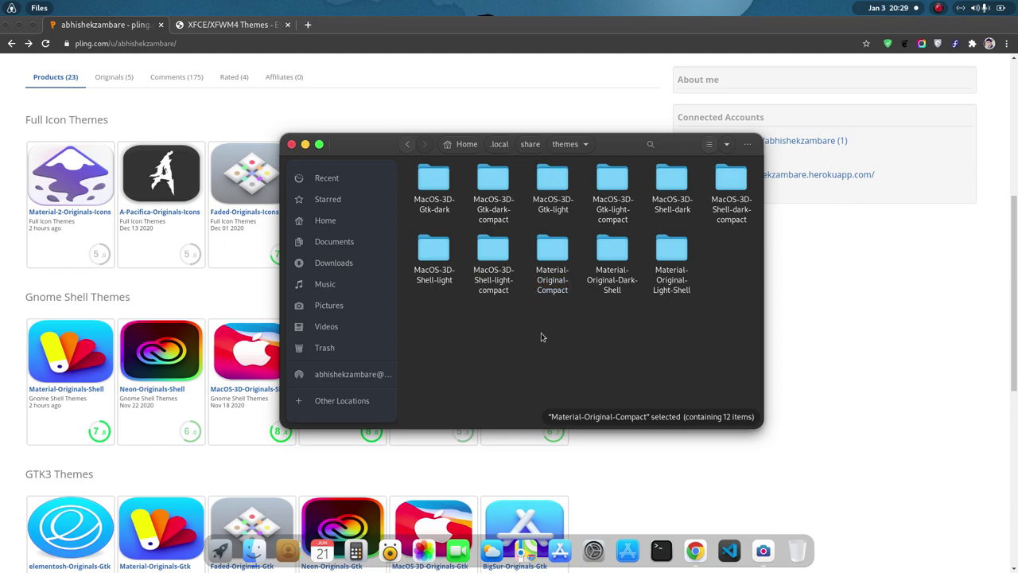
Step: Look through the Material-Original-Compact theme folder, pointing out index.theme and the contents of gtk-3.0, and return to the themes folder
double_click(554, 265)
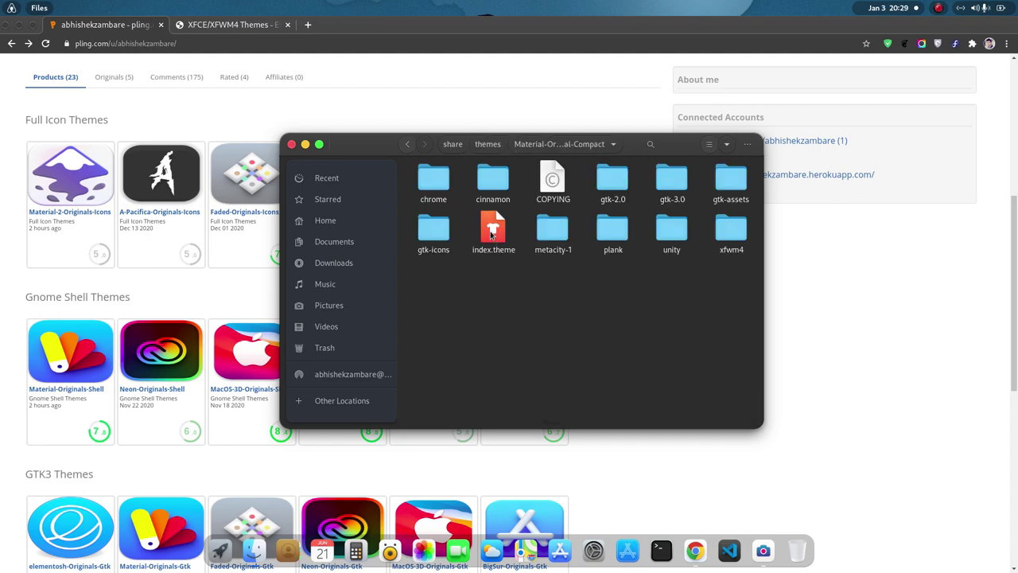
click(492, 233)
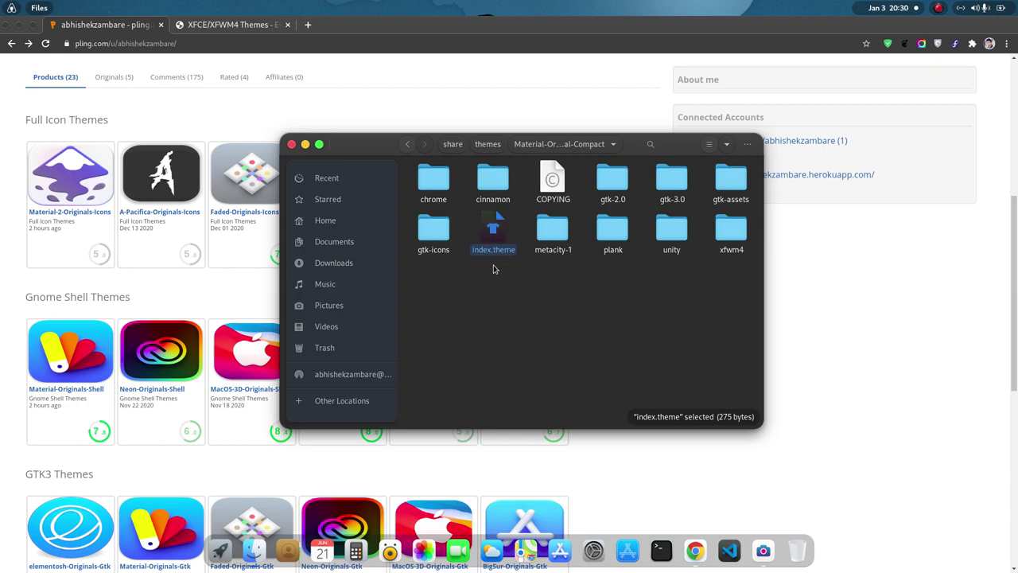
click(493, 269)
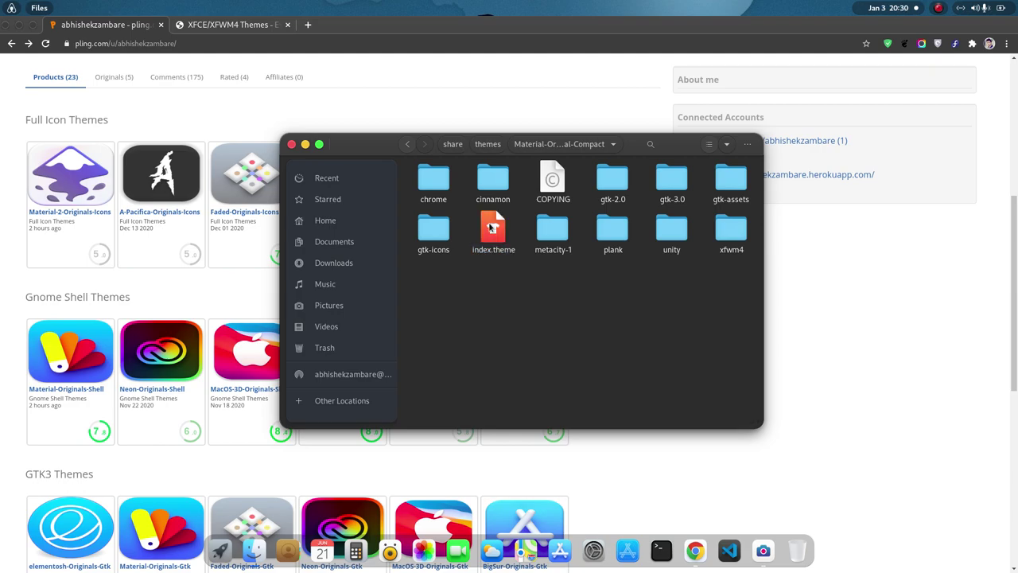
double_click(673, 183)
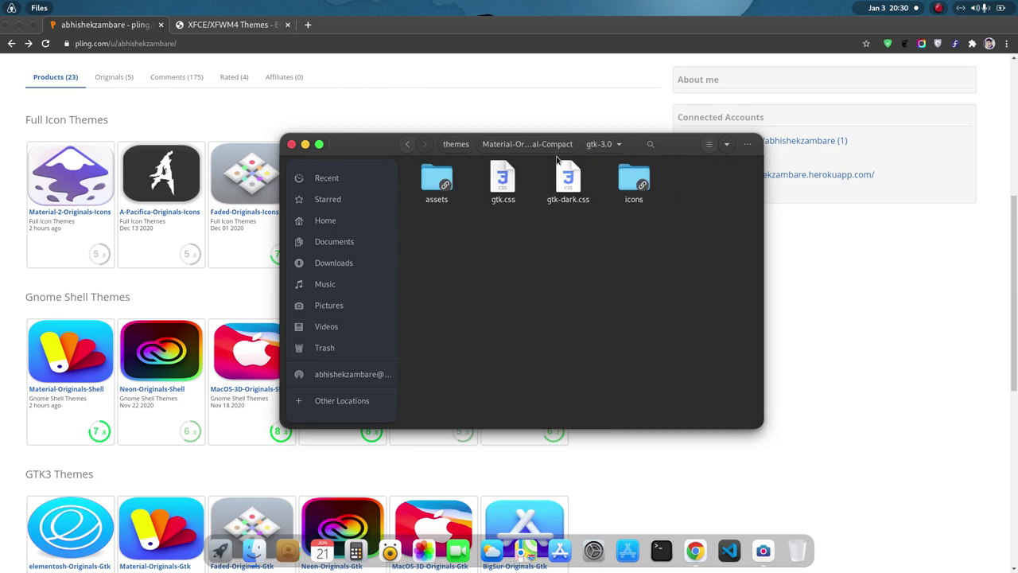
click(408, 144)
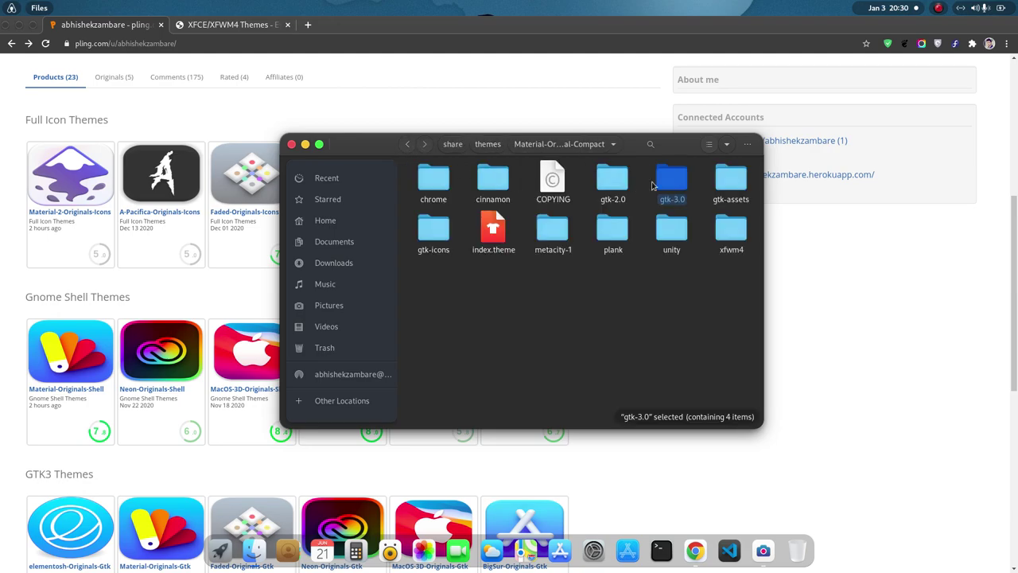
click(501, 146)
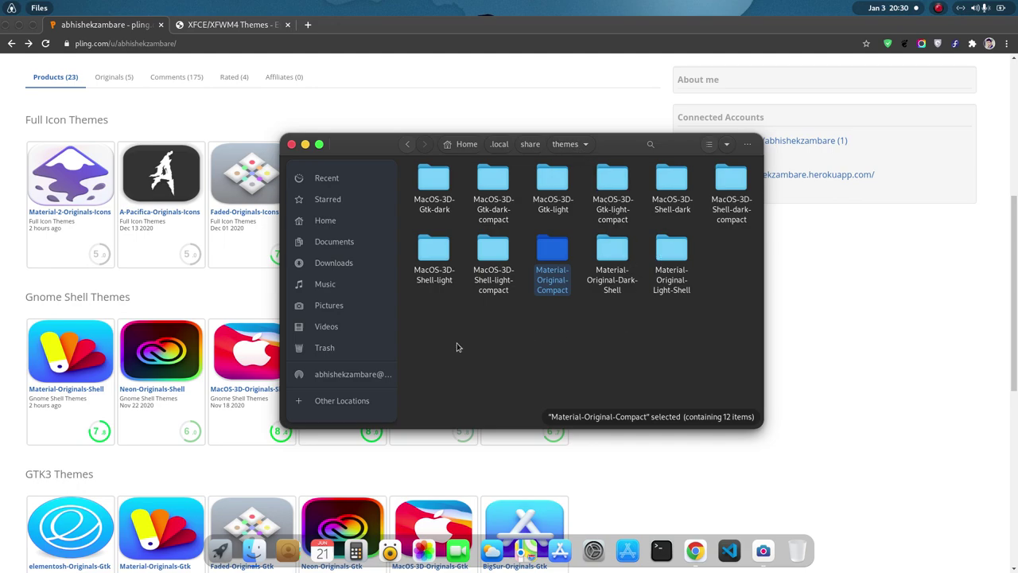
Step: Check the contents of the Material-Original-Dark-Shell folder and return to the themes folder
click(548, 353)
double_click(616, 250)
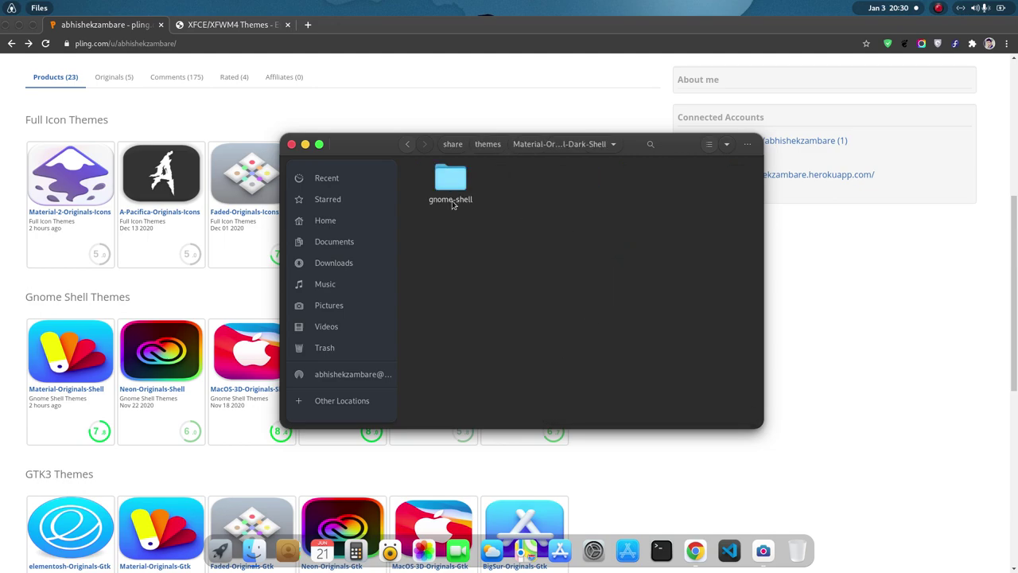
click(405, 146)
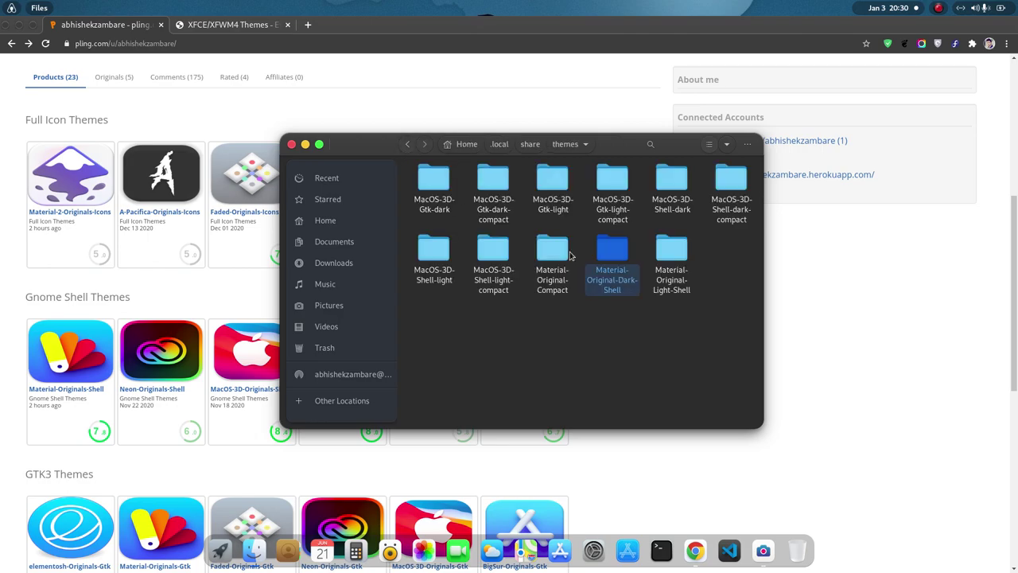
Step: Check the Material-Original-Light-Shell folder and its gnome-shell subfolder, return to the themes folder and clear the selection
click(672, 262)
double_click(672, 262)
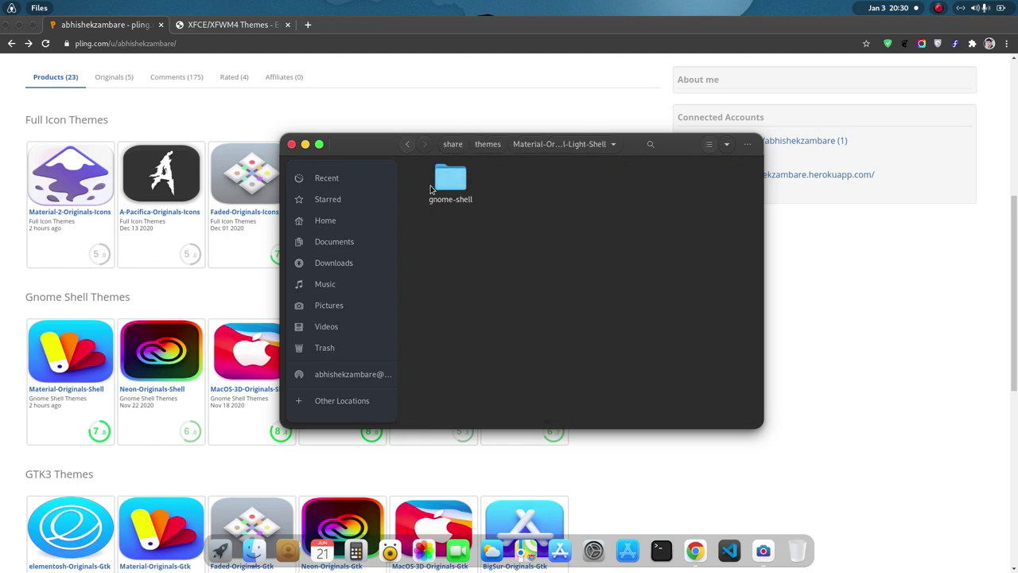
double_click(452, 177)
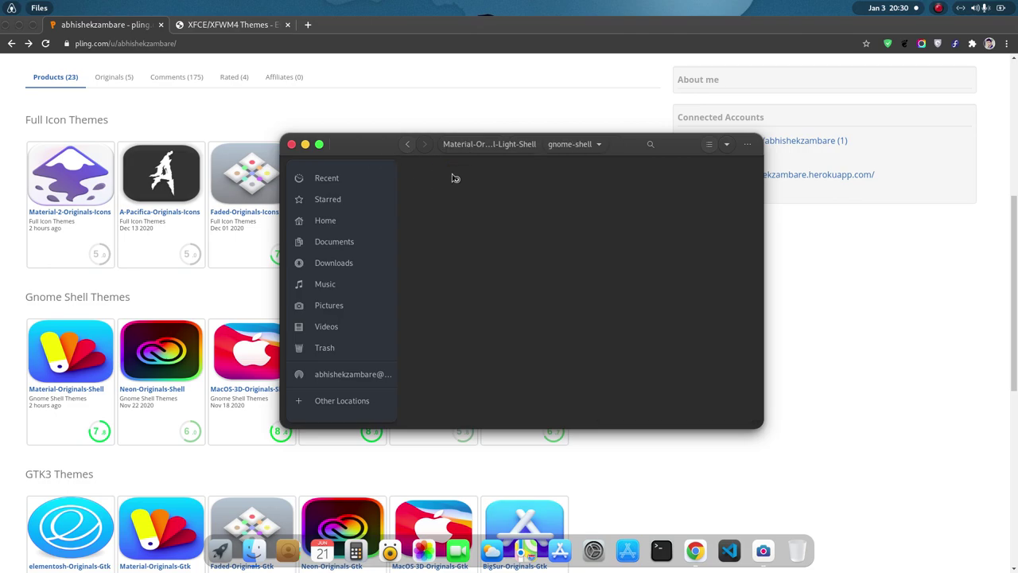
click(408, 145)
click(408, 145)
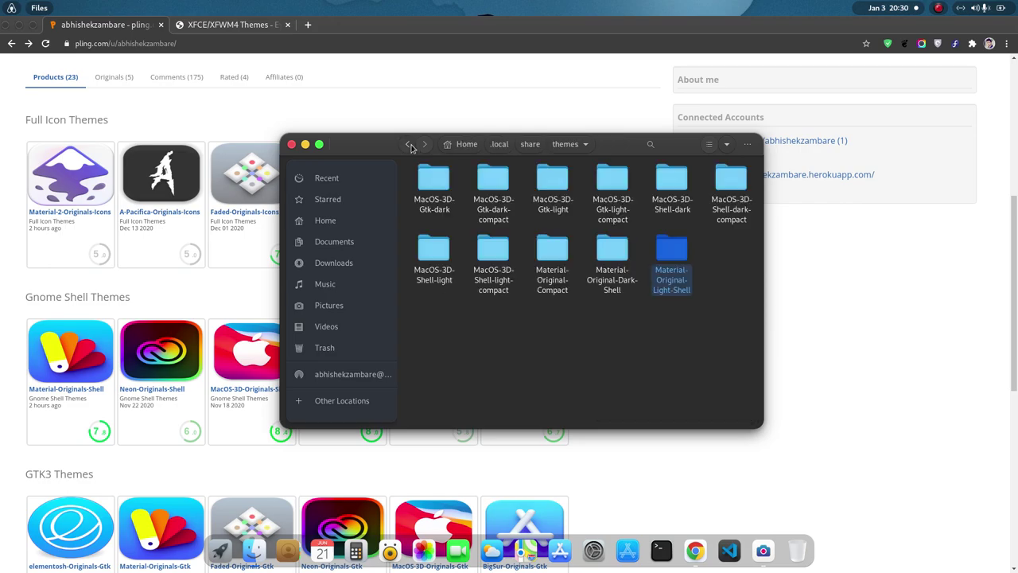
click(625, 330)
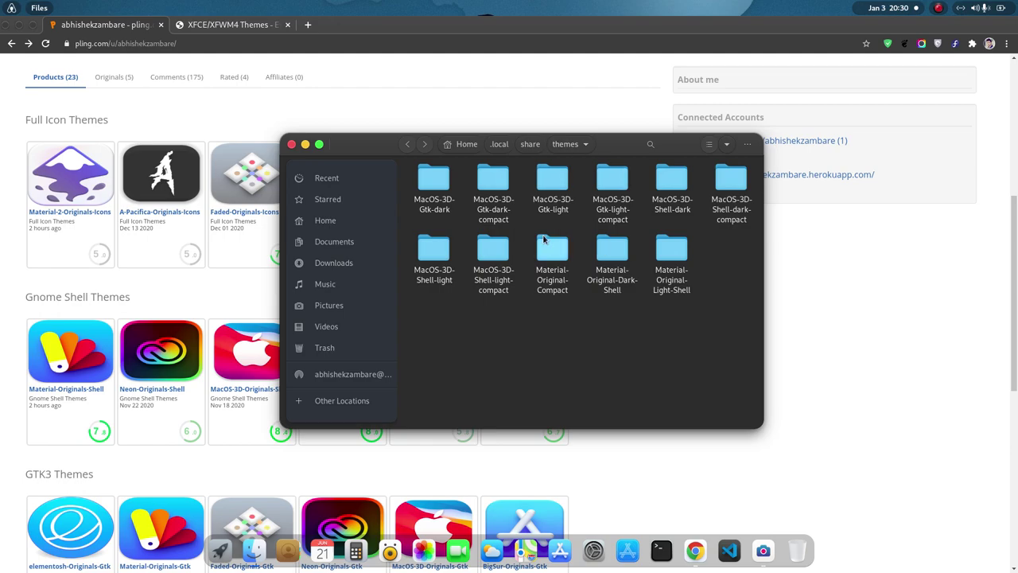
Step: Minimize the file manager and search the web in a new browser tab for "how to apply themes in gnome"
click(305, 145)
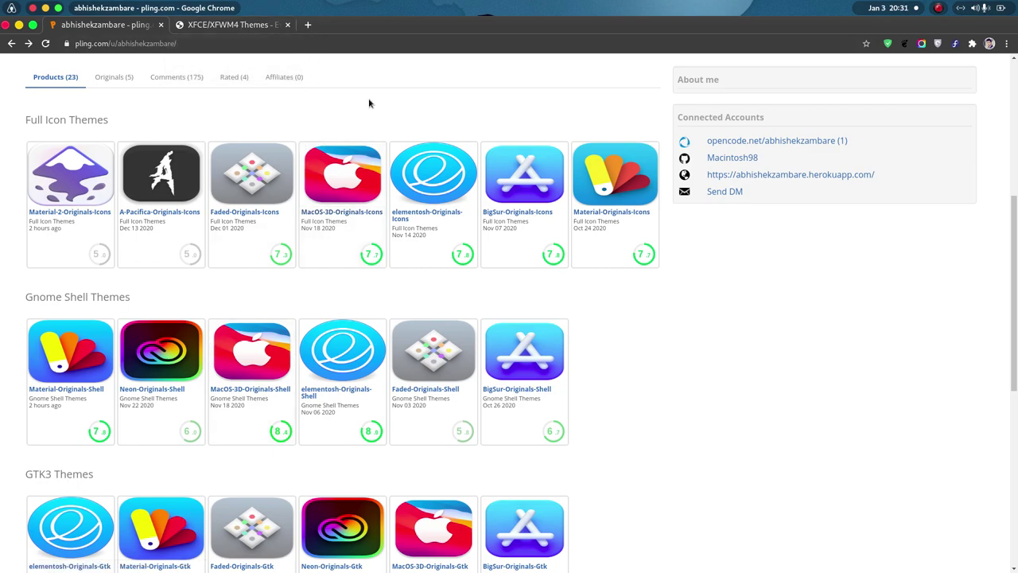
click(308, 25)
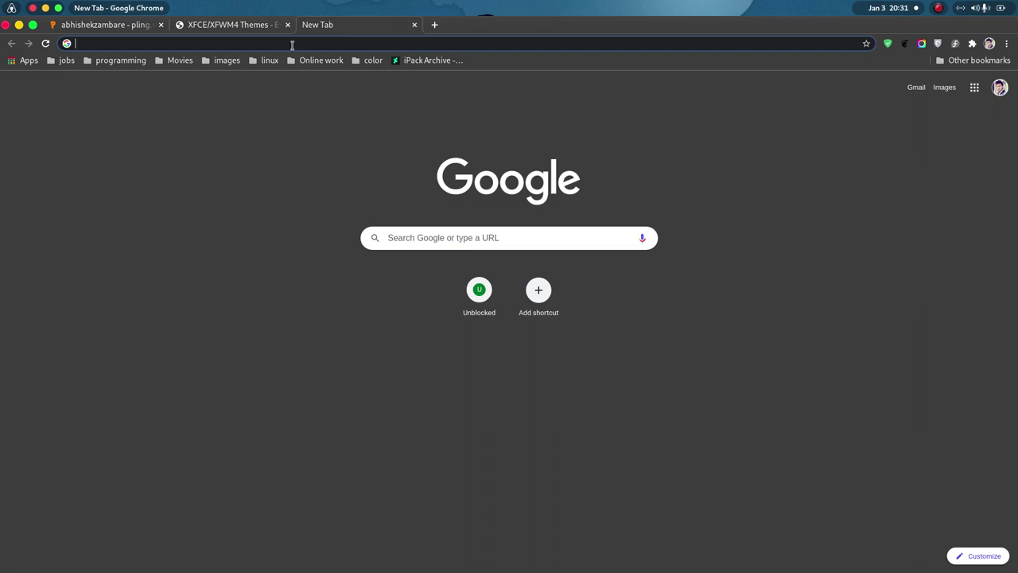
text(how)
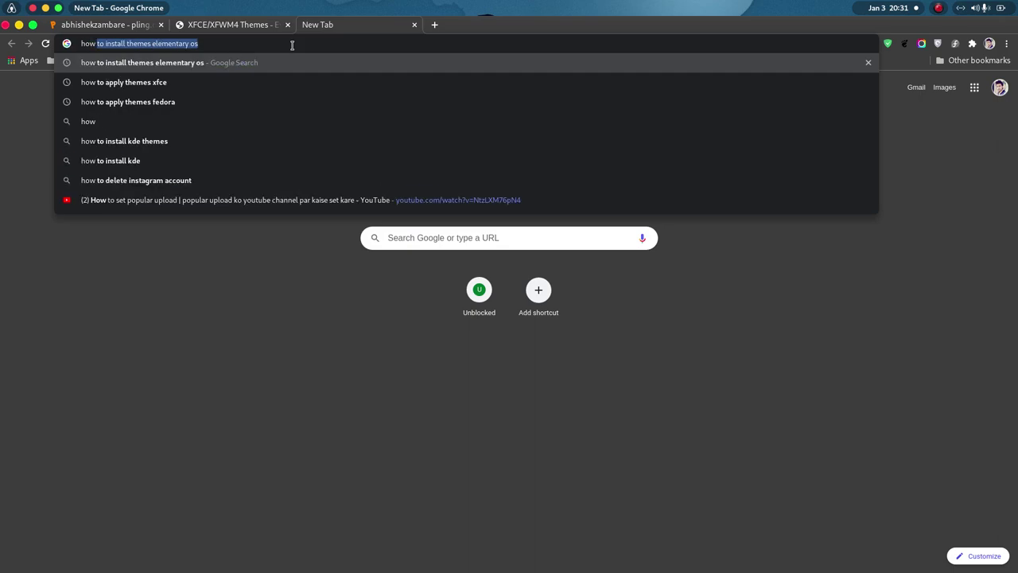
text( to)
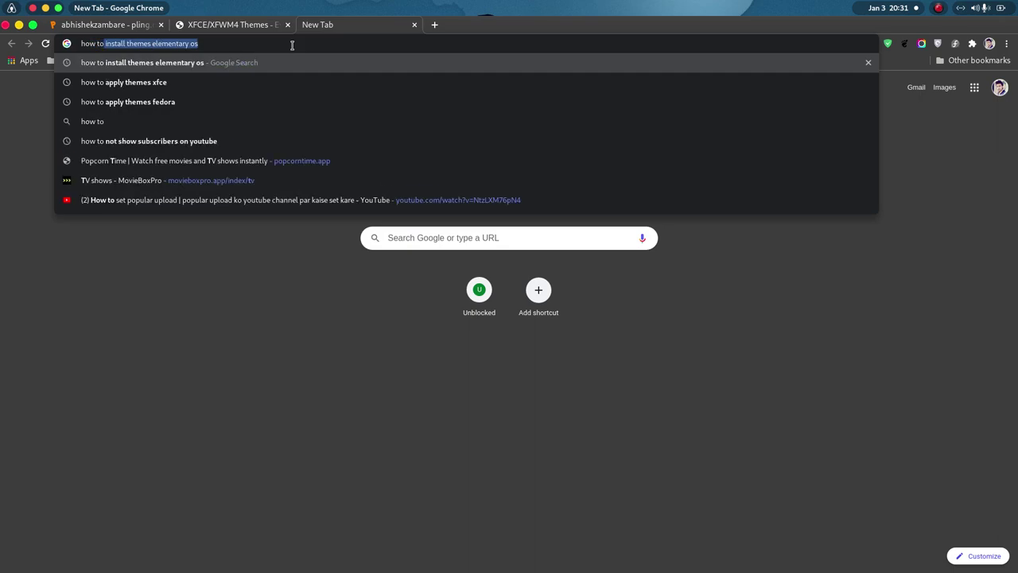
text(inst)
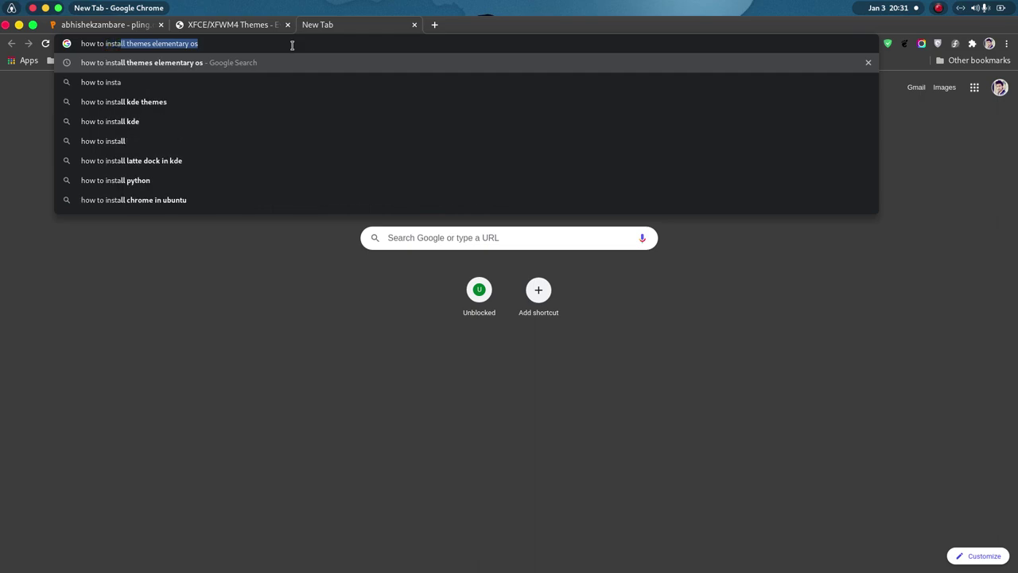
text(a)
key(BackSpace)
key(BackSpace)
key(BackSpace)
key(BackSpace)
key(BackSpace)
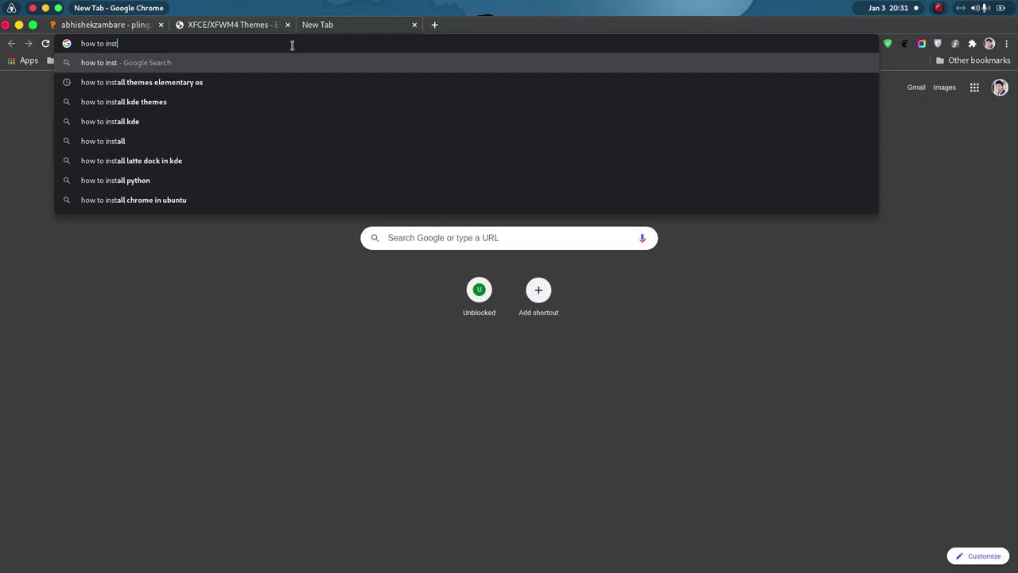
key(BackSpace)
text(apply)
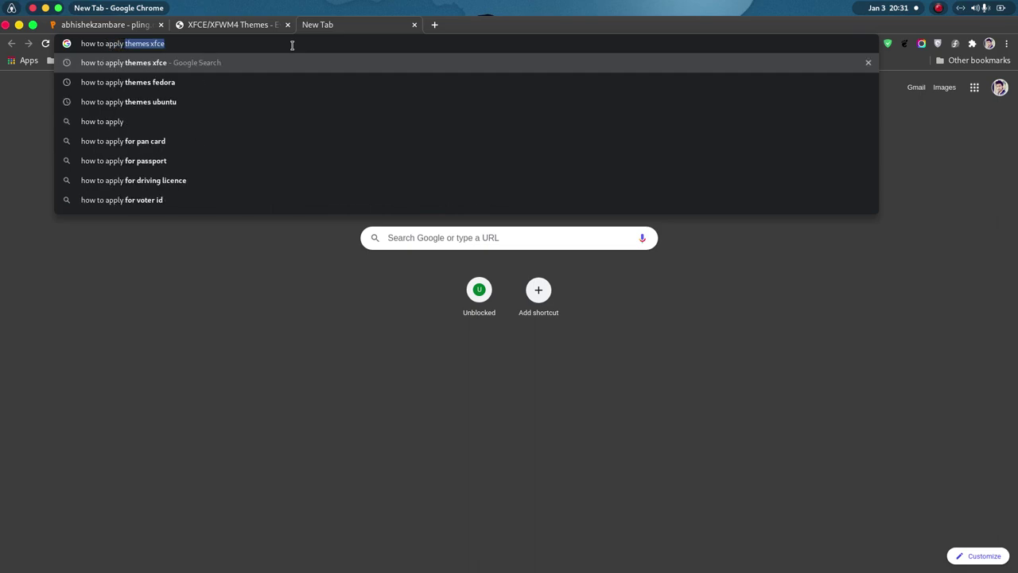
text( them)
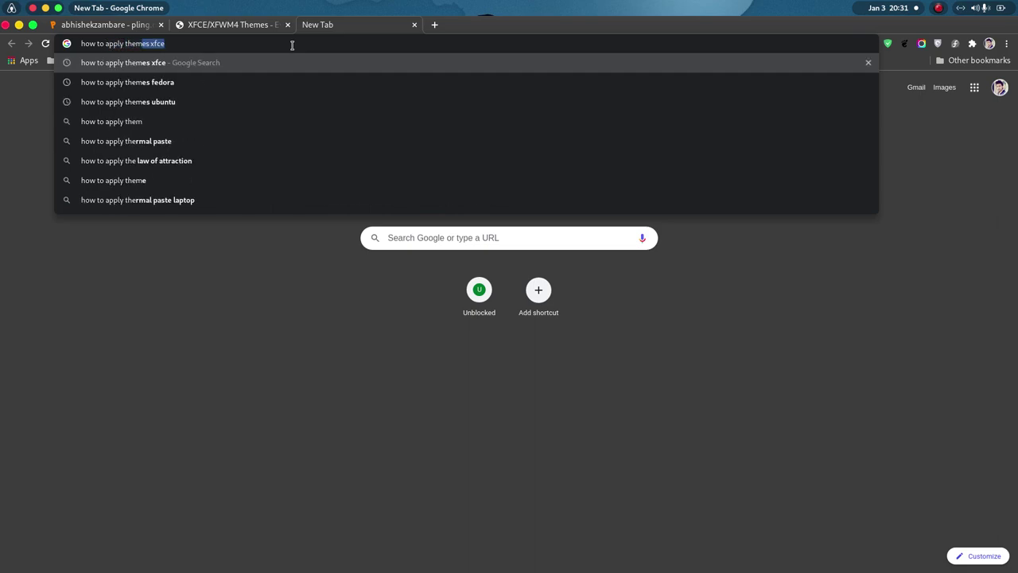
text(es)
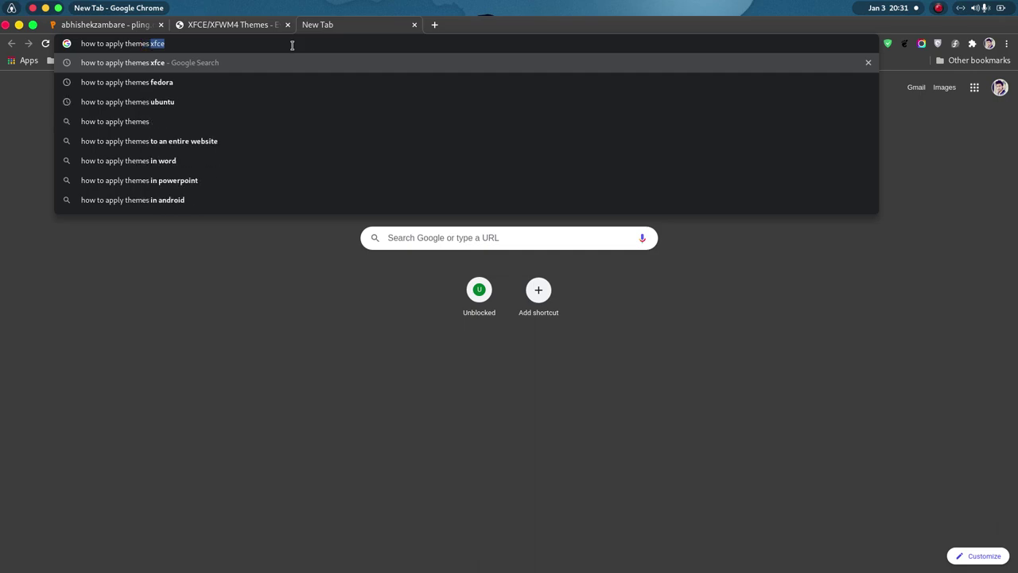
text( in g)
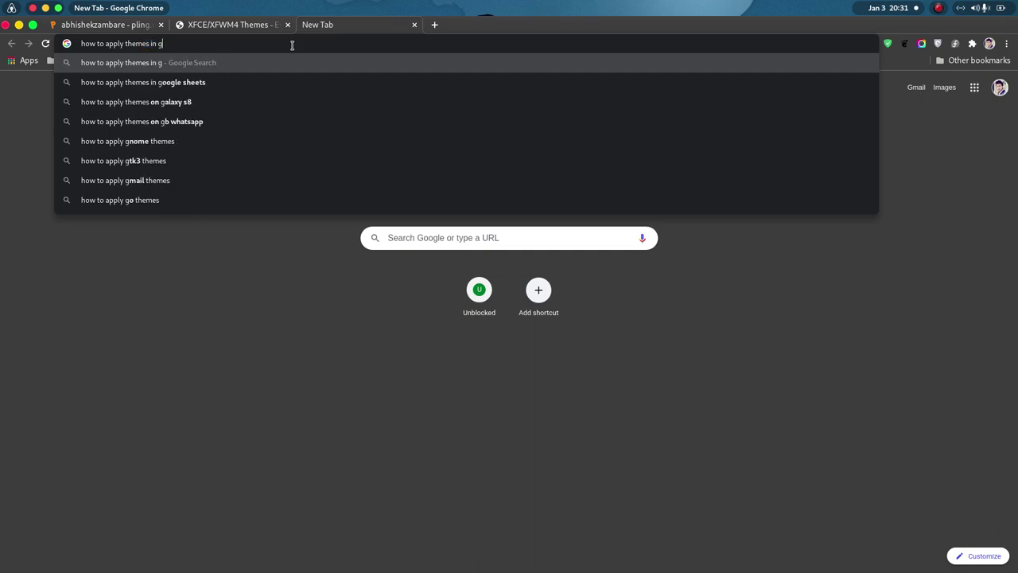
text(nome)
key(Return)
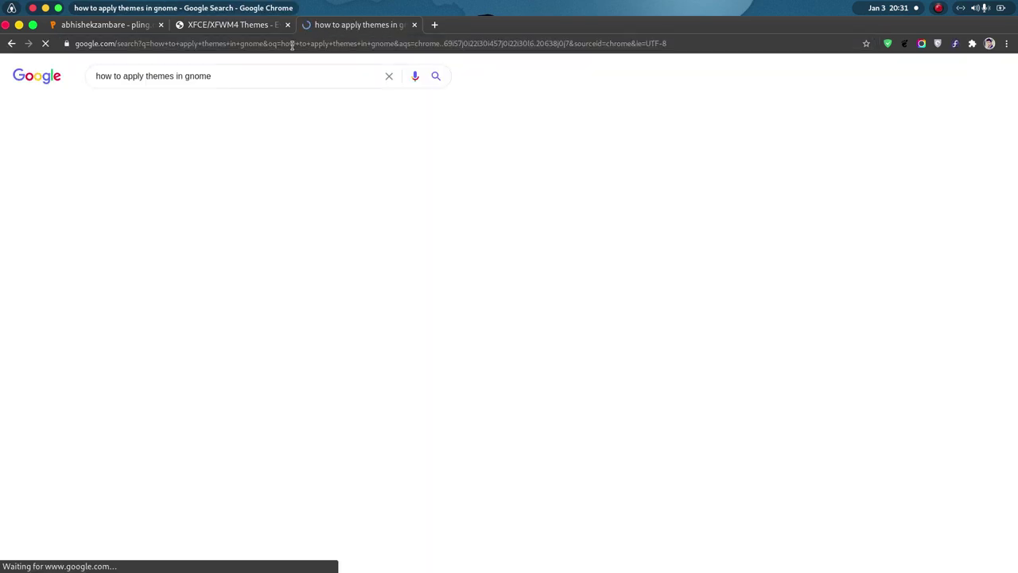
Step: Skim the It's FOSS article on installing and changing GNOME Shell themes, including its Tweaks and troubleshooting sections, and return to the search results
click(209, 164)
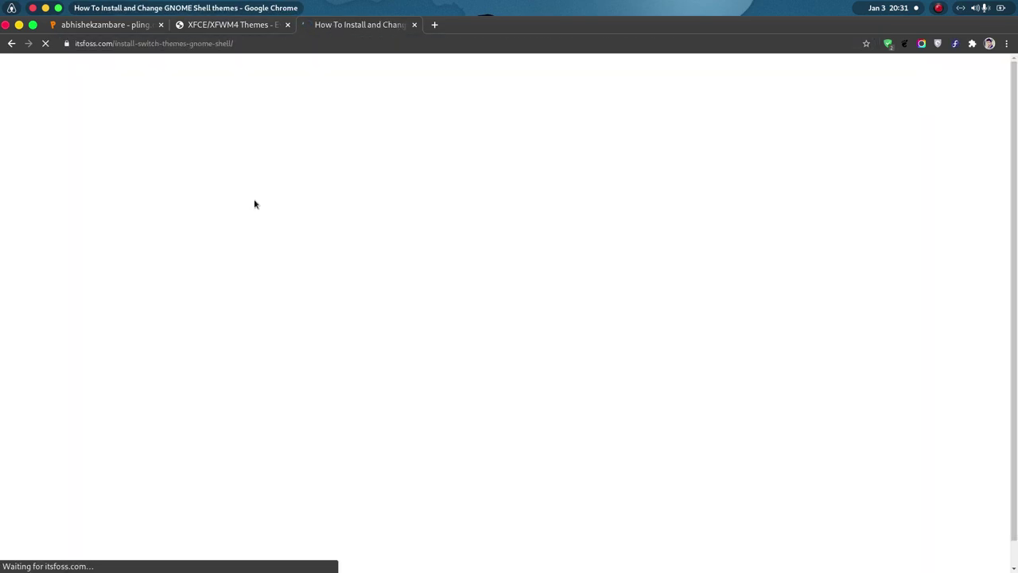
scroll(304, 366, down, 2)
scroll(304, 367, down, 15)
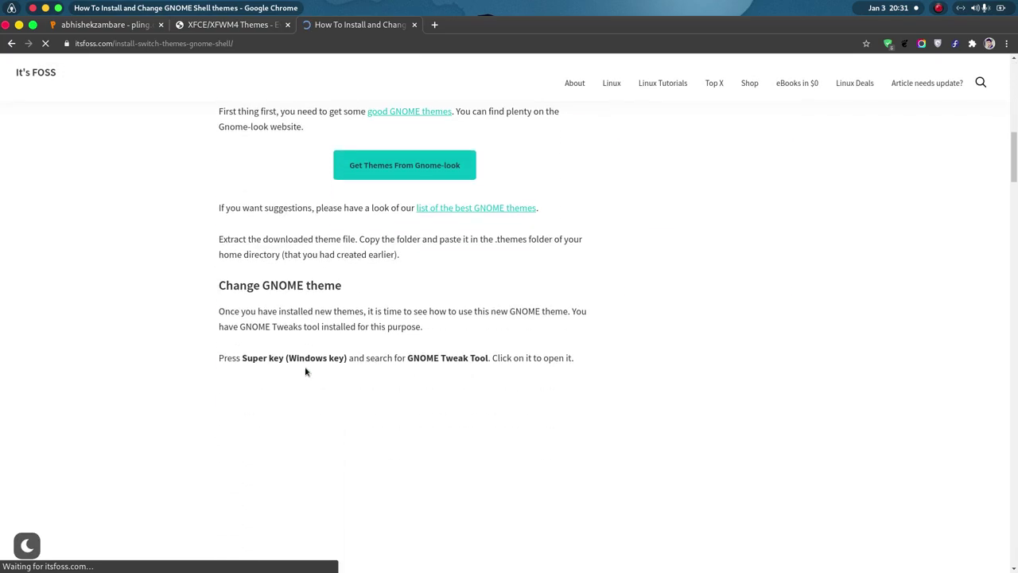
scroll(306, 371, up, 4)
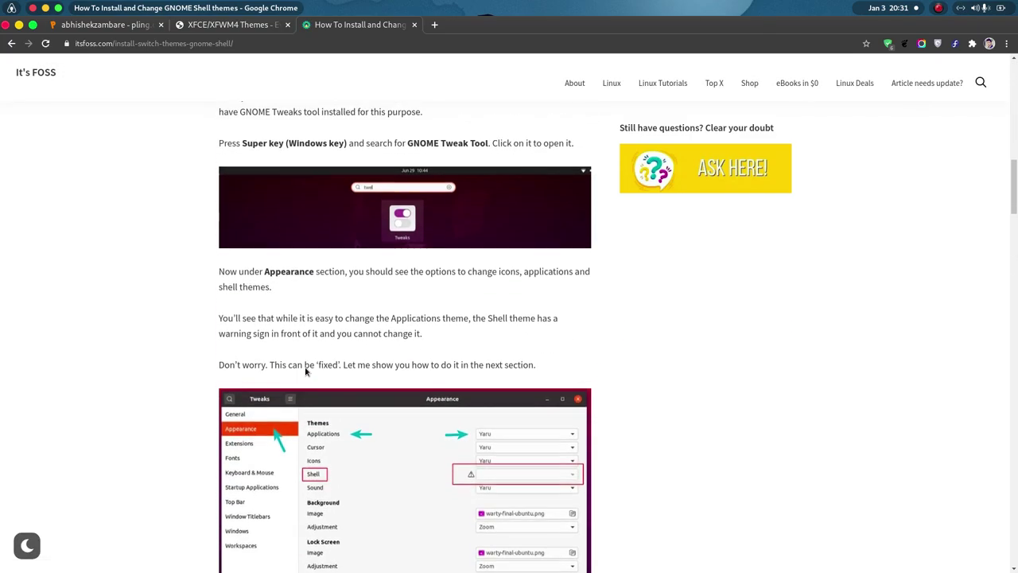
scroll(305, 368, down, 1)
scroll(304, 367, down, 10)
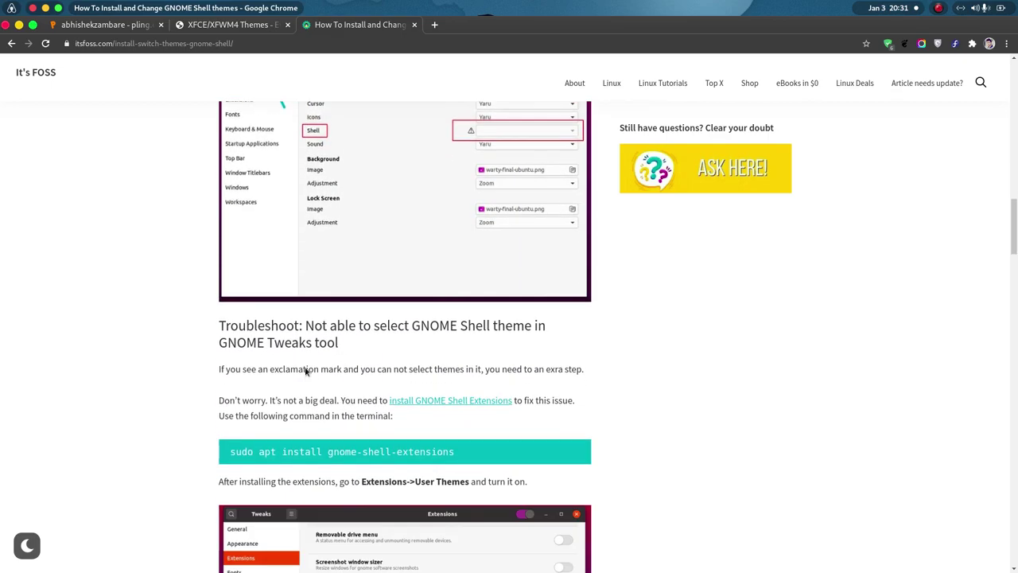
scroll(305, 371, down, 4)
scroll(304, 372, up, 15)
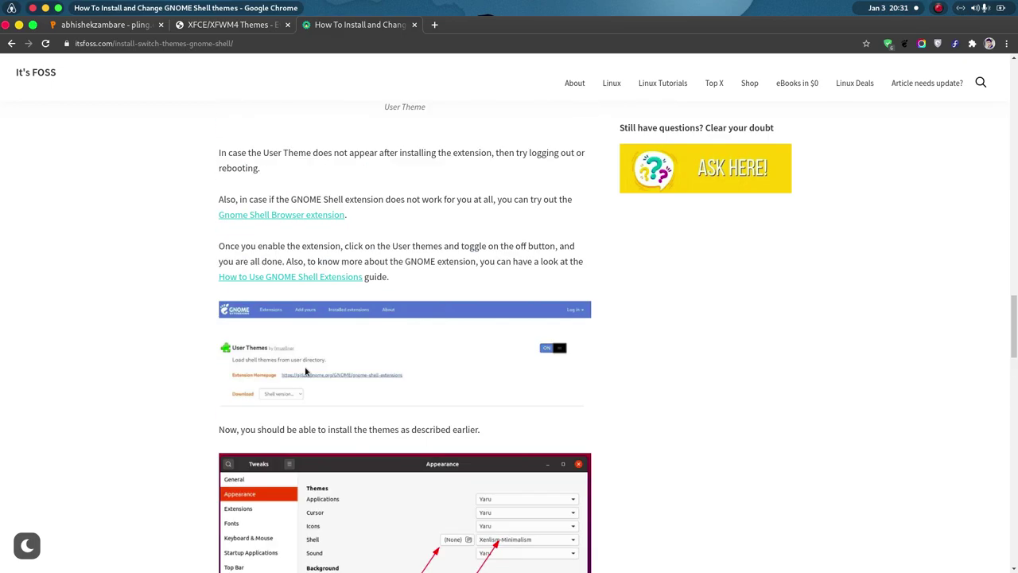
scroll(305, 371, up, 10)
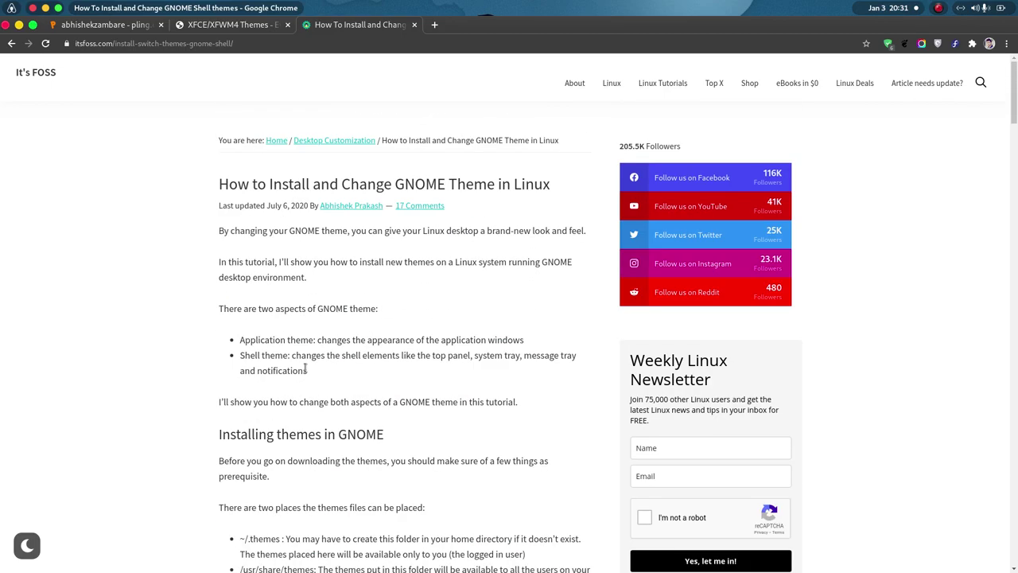
click(11, 44)
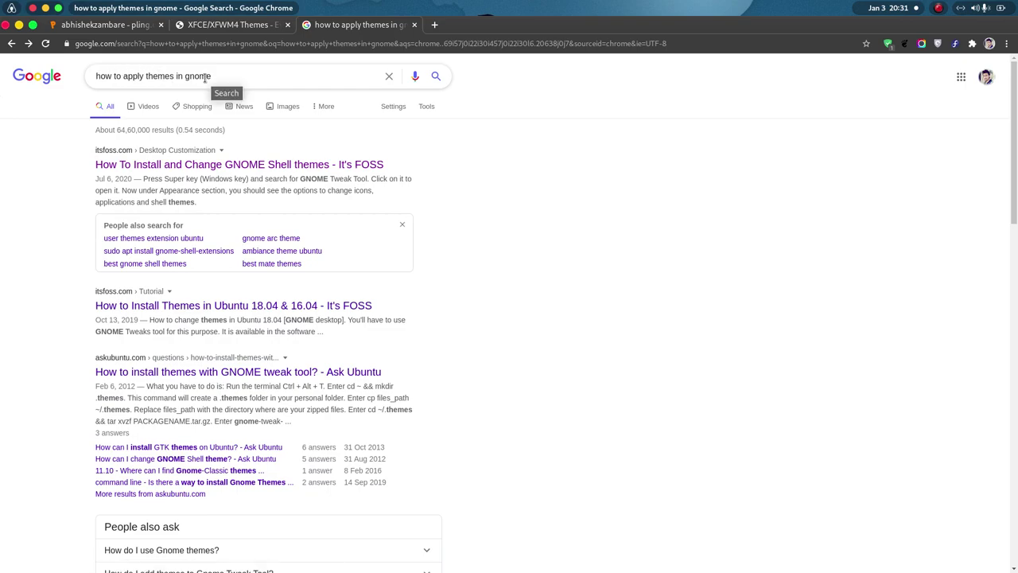
Step: Change the web search to the suggested query "how to install themes in elementary os"
click(258, 76)
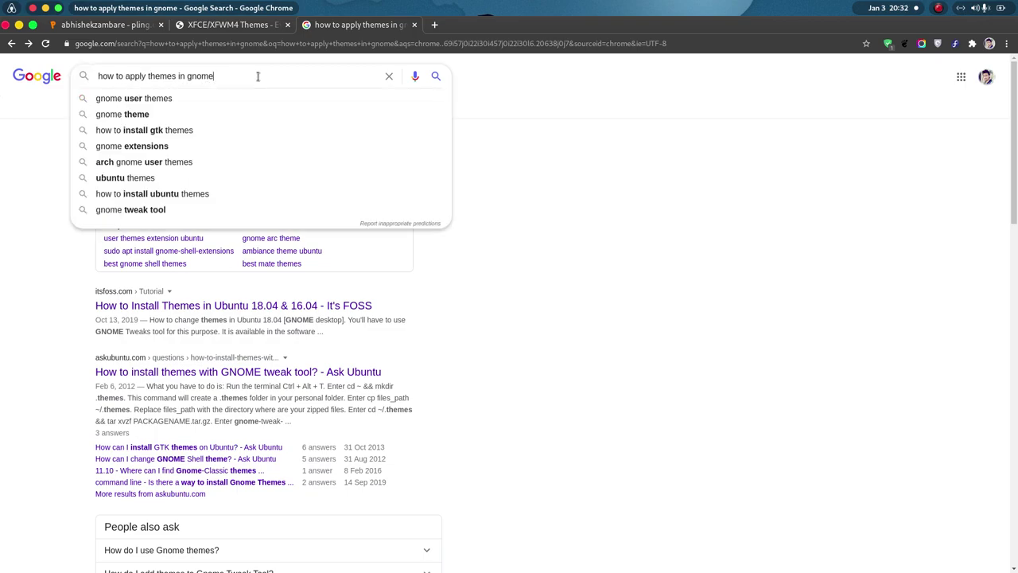
double_click(204, 77)
text(el)
key(Down)
key(Return)
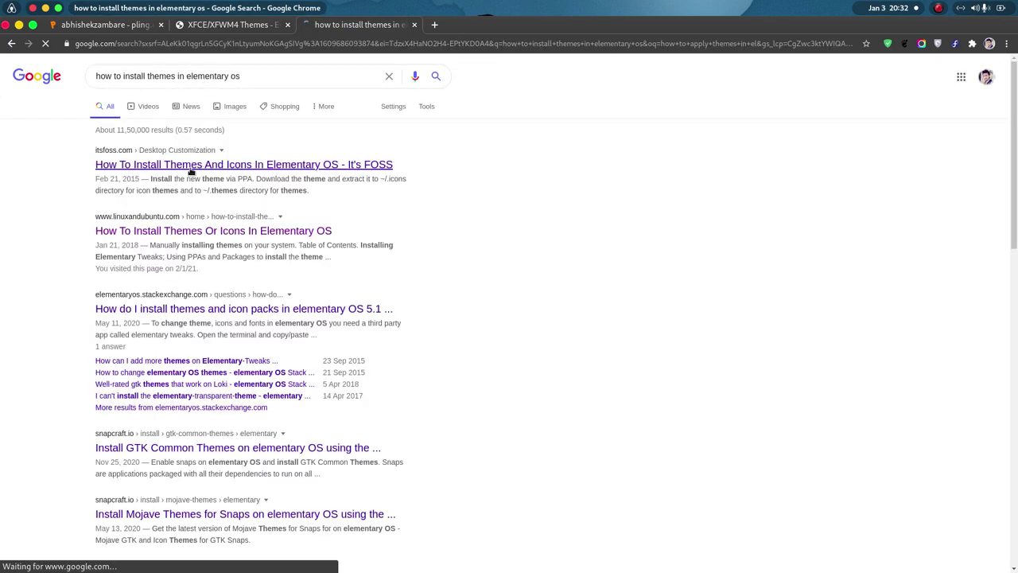
Step: Skim the linuxandubuntu.com article "How To Install Themes Or Icons In Elementary OS" and return to the search results
click(189, 230)
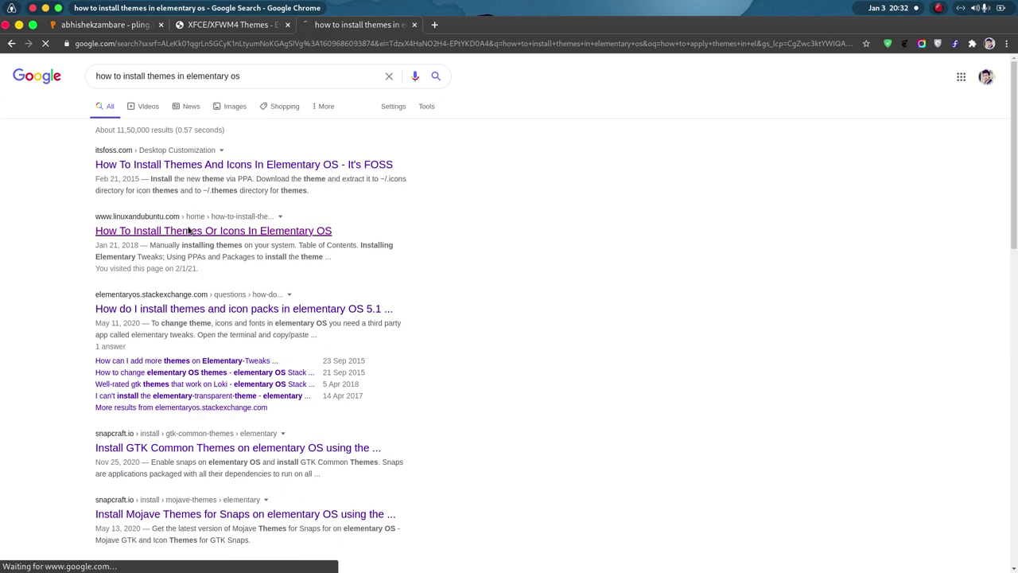
scroll(326, 354, down, 5)
scroll(326, 354, down, 15)
scroll(326, 357, down, 6)
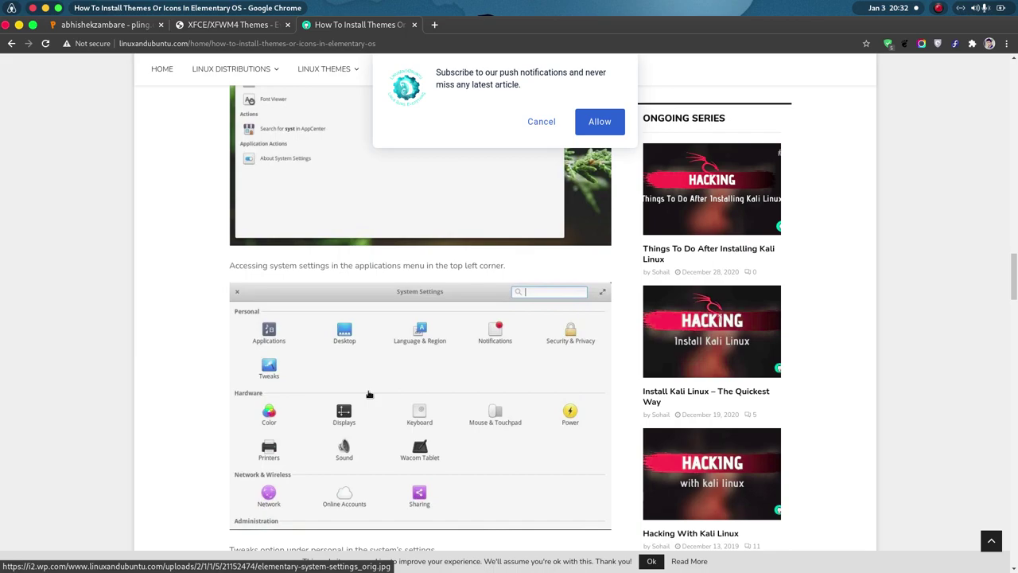
click(10, 45)
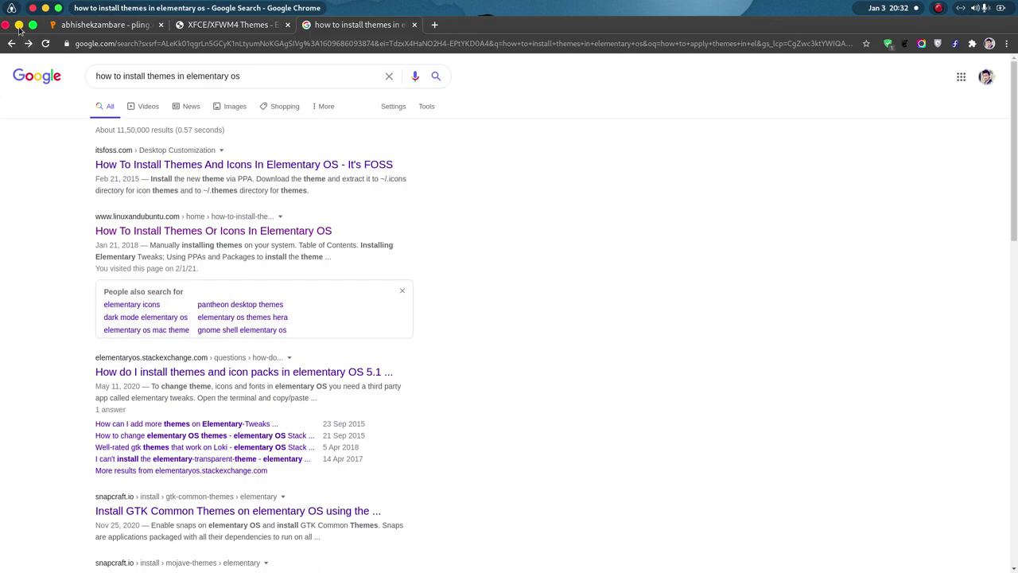
Step: Minimize the browser, search the applications for "gno" and open Tweaks
click(18, 26)
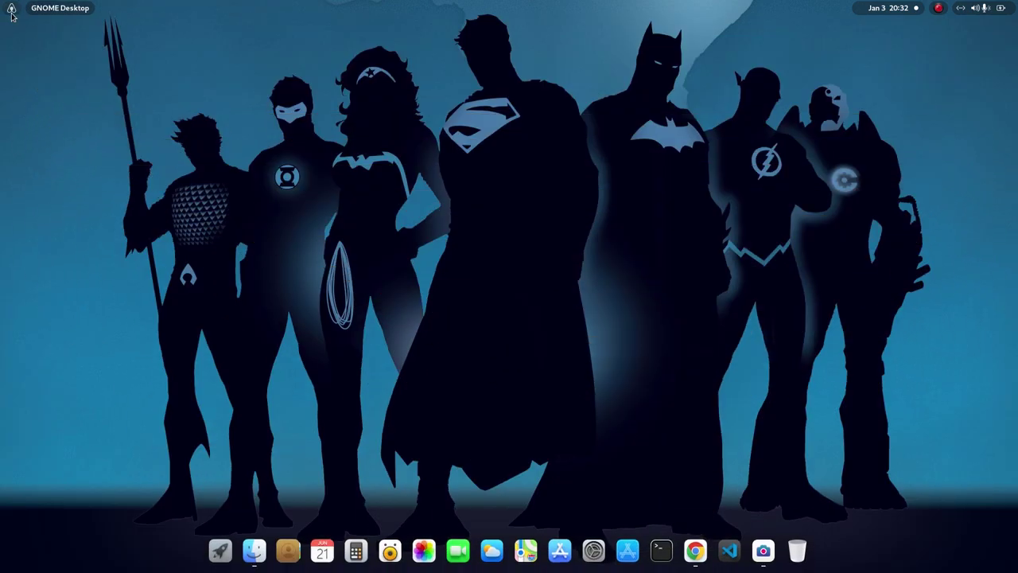
click(12, 10)
click(75, 38)
text(gno)
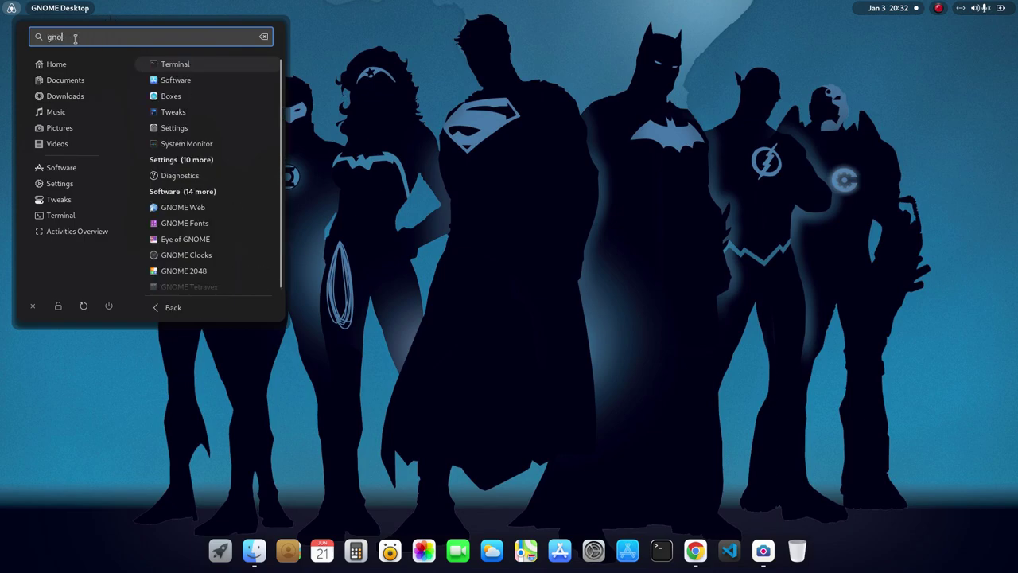
key(Down)
key(Down)
key(Down)
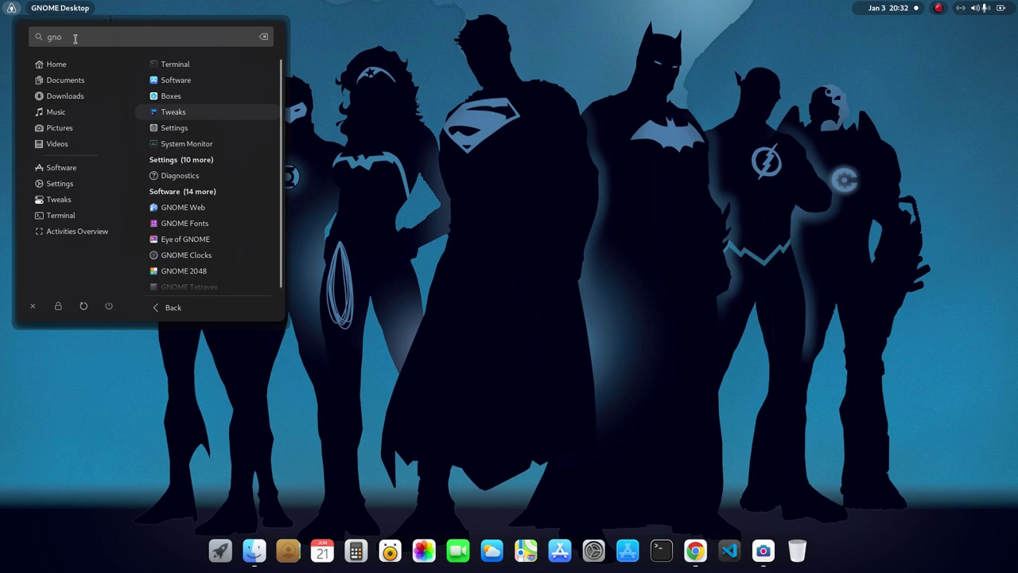
key(Return)
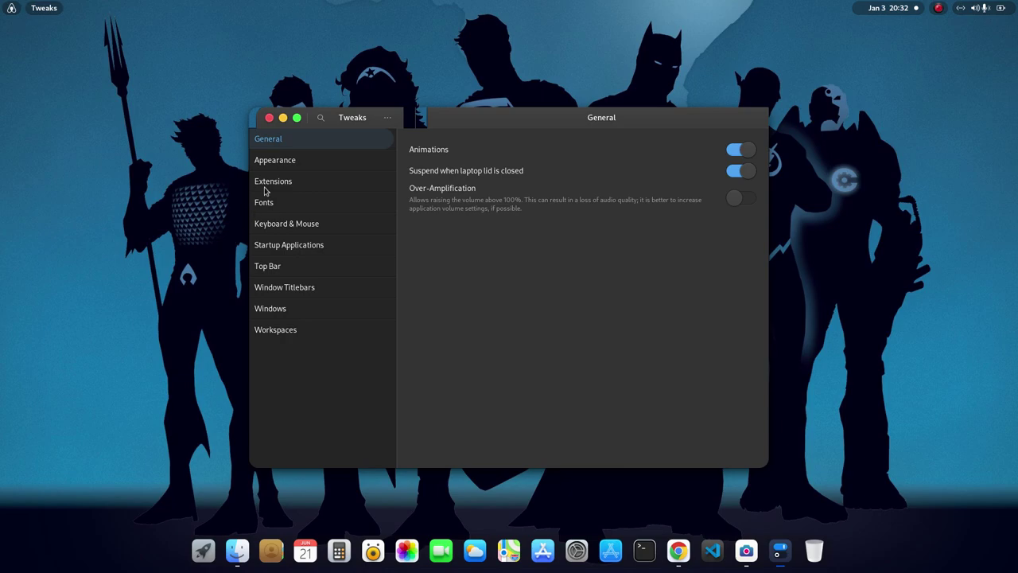
Step: In the Appearance settings, set the Applications theme to Material-Original-Compact
click(296, 165)
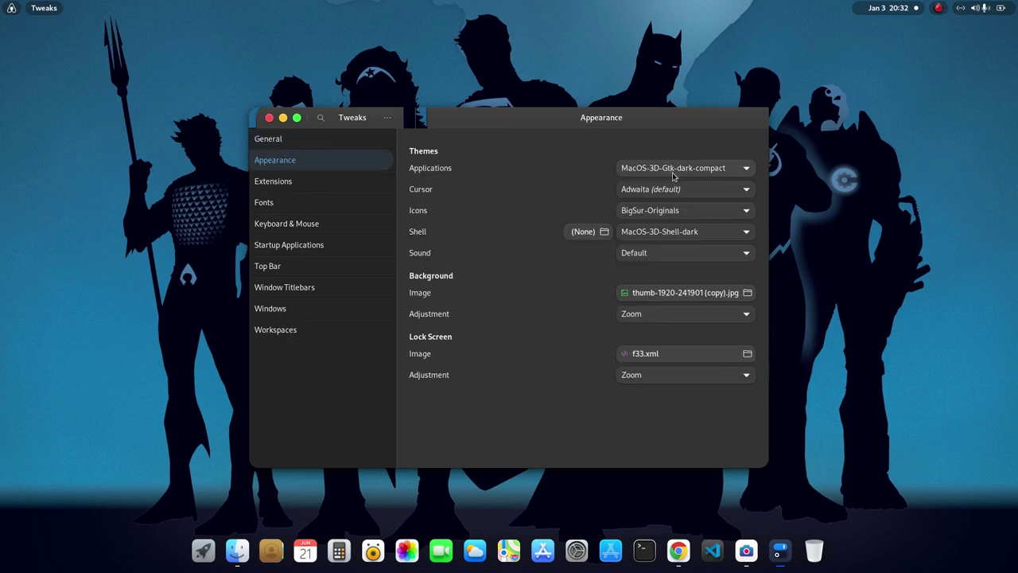
click(672, 171)
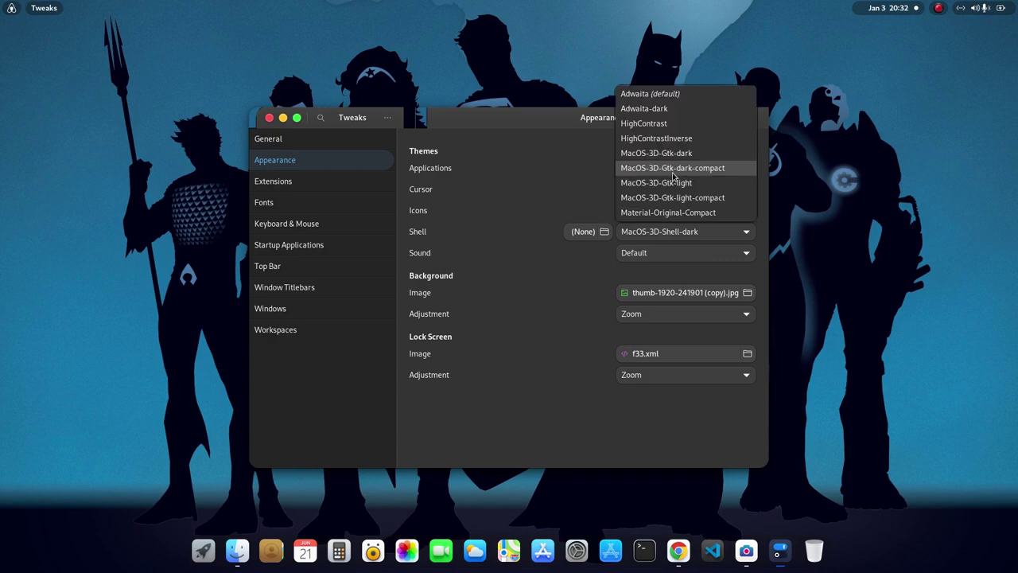
click(684, 213)
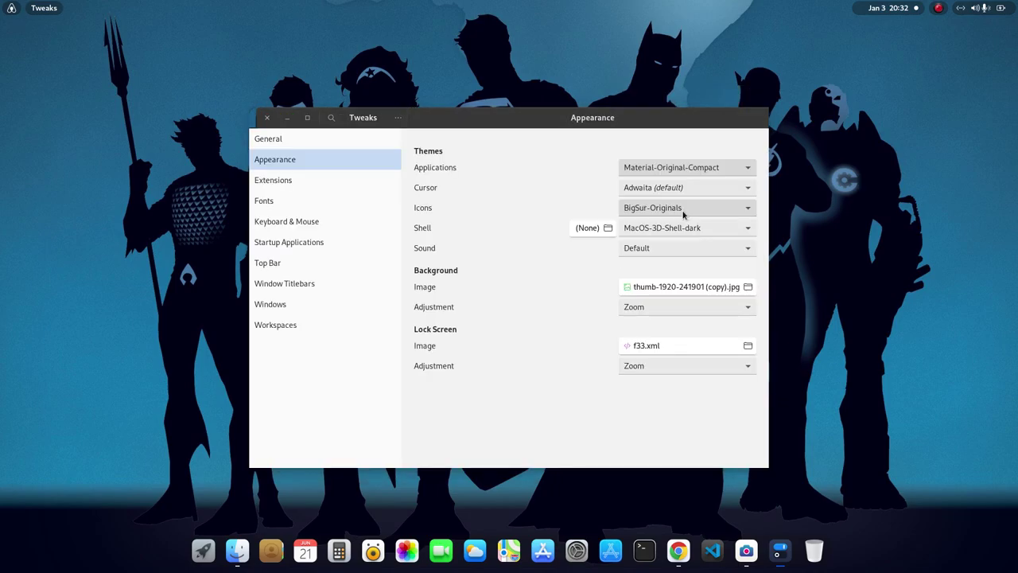
drag(539, 126, 564, 125)
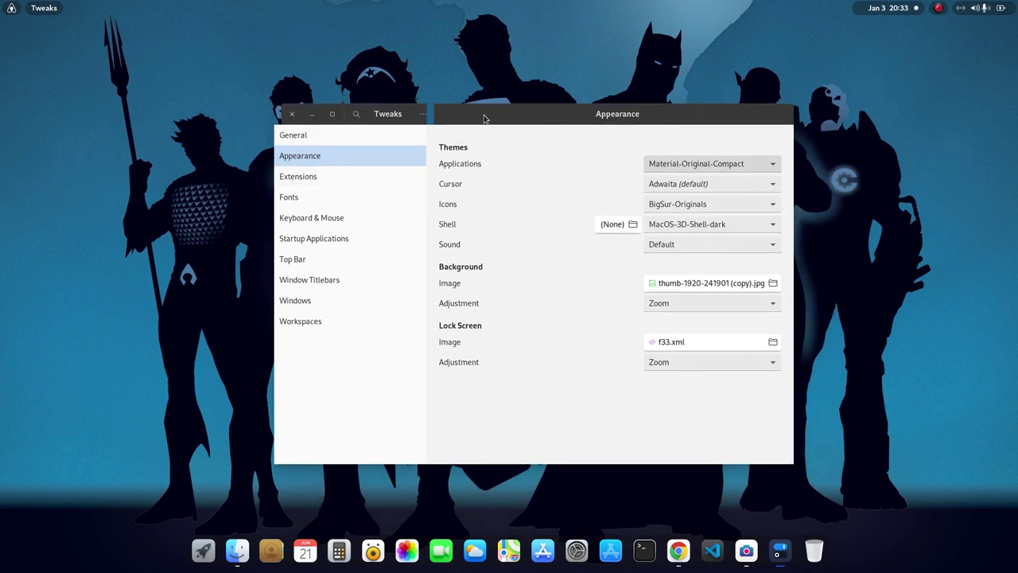
Step: Set the Icons theme to Material-2-Originals and the Shell theme to Material-Original-Dark-Shell
click(683, 204)
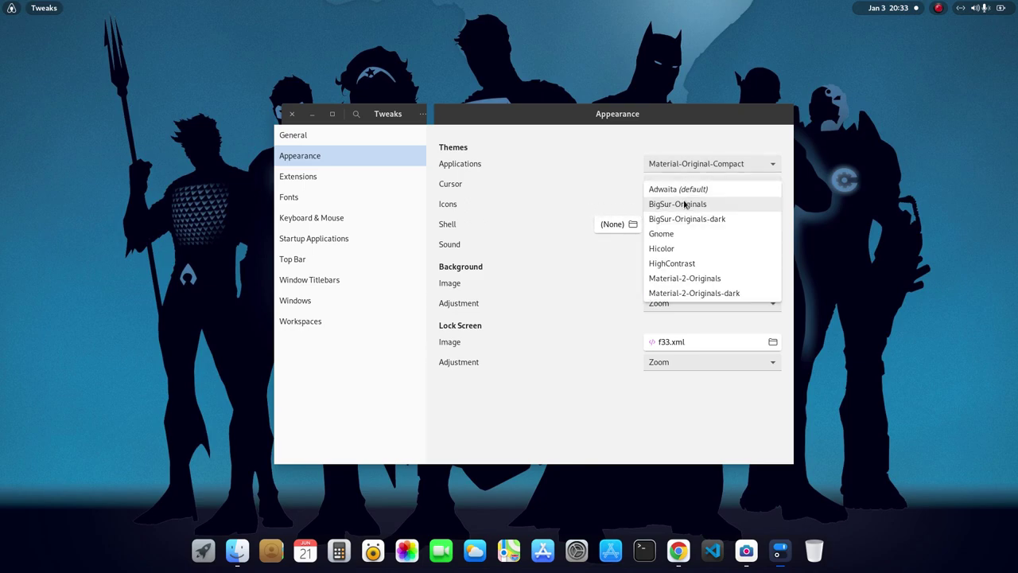
click(685, 278)
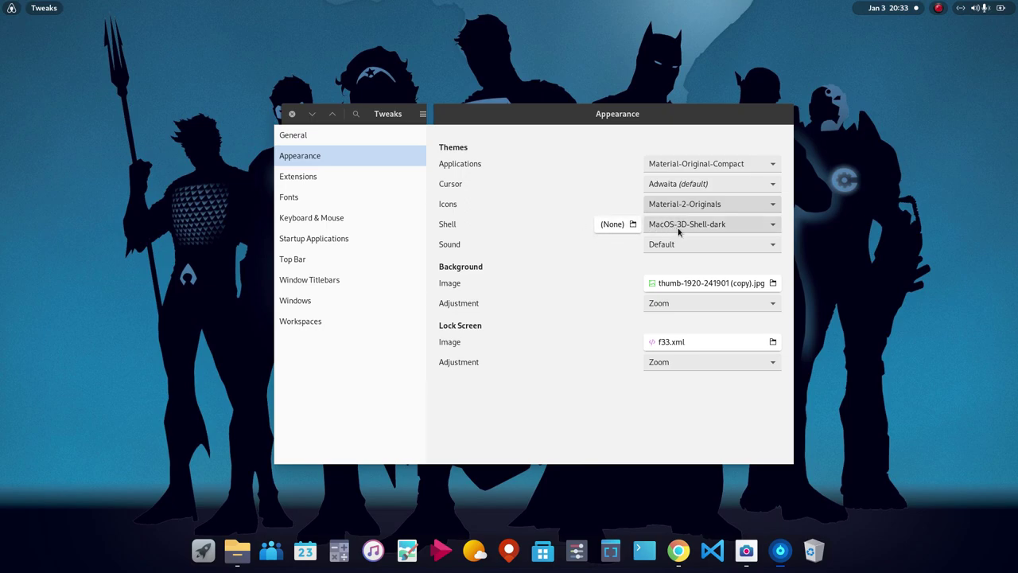
click(678, 231)
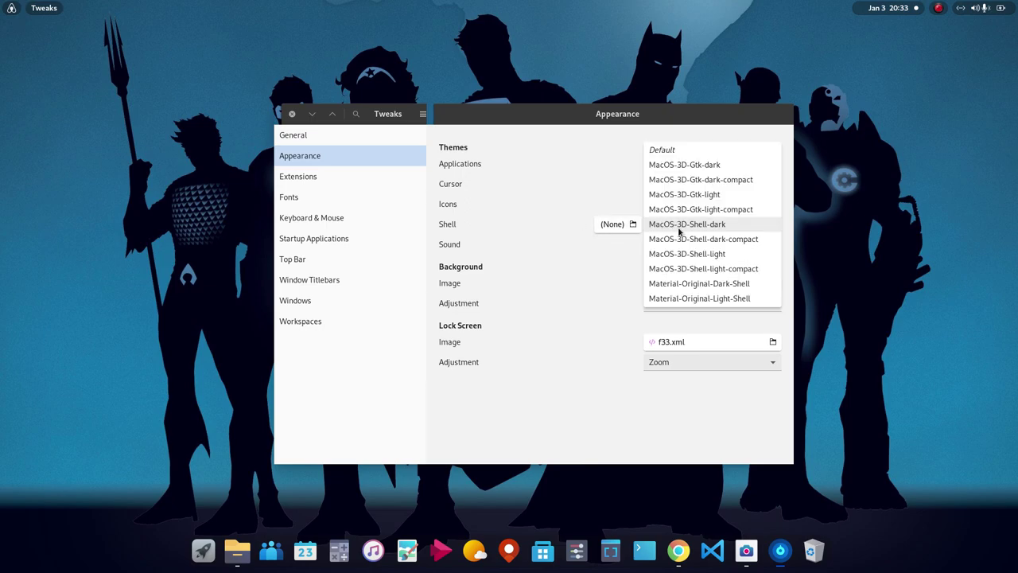
click(688, 285)
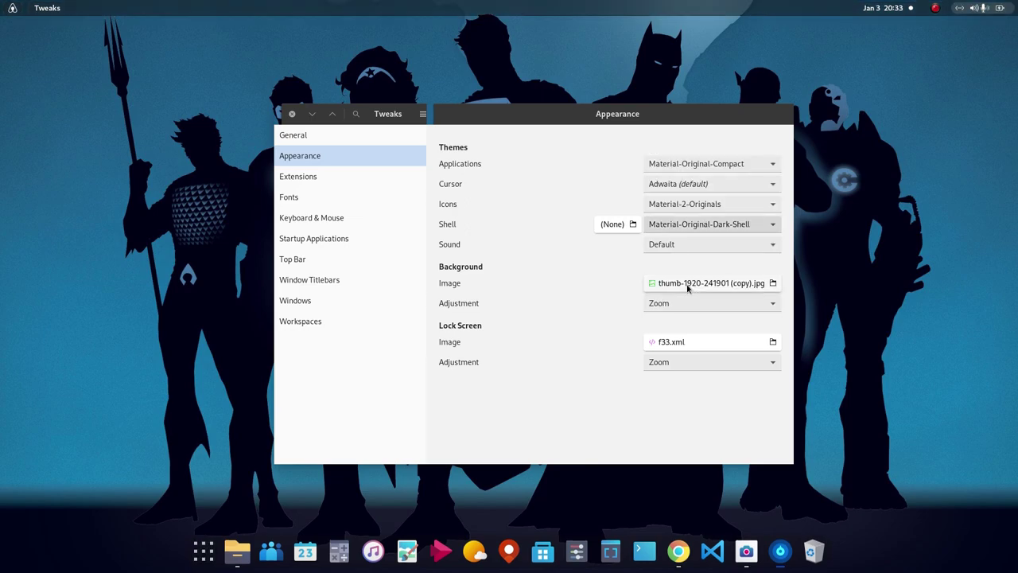
Step: Minimize Tweaks and inspect the new shell theme on the system status menu and the applications menu
click(312, 116)
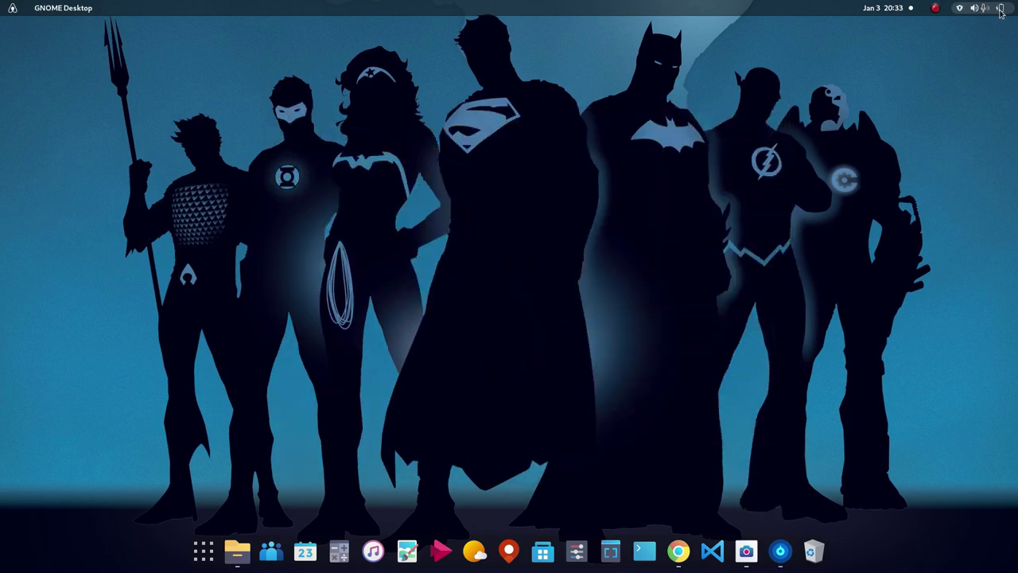
click(1000, 10)
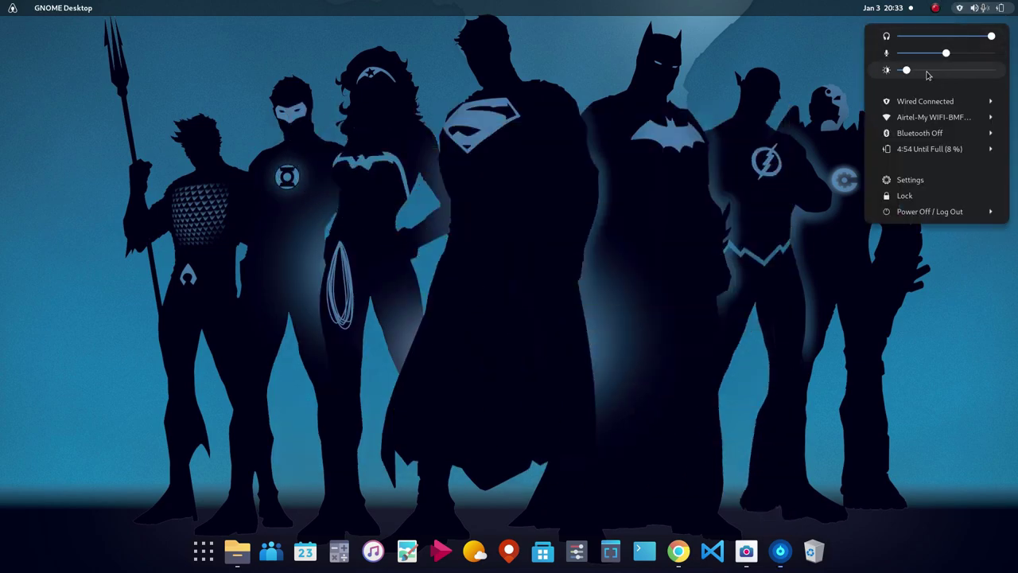
click(752, 65)
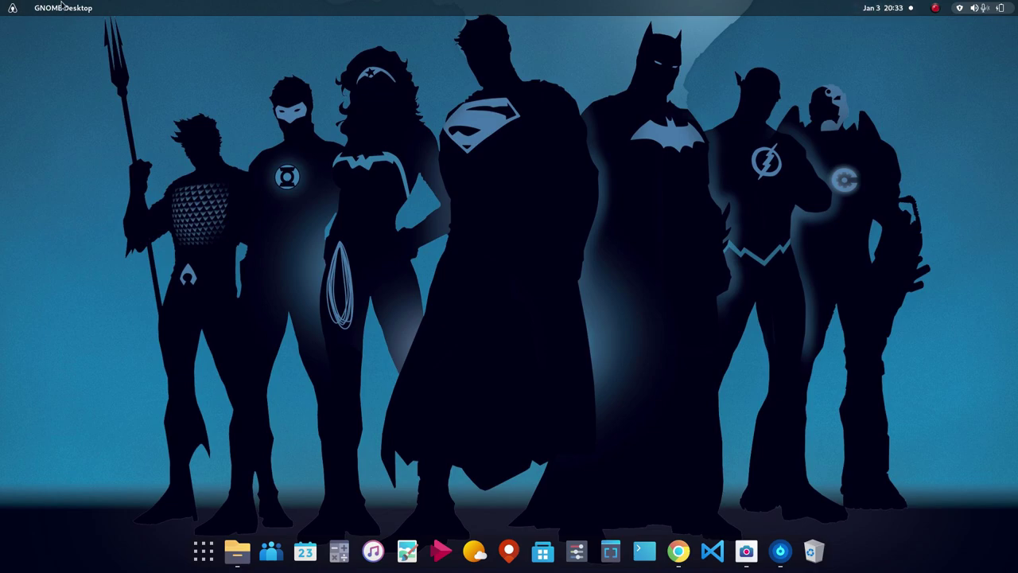
click(12, 8)
key(Escape)
Step: Bring up the file manager maximized and view the Documents and Home folders to check the new icons
click(237, 552)
drag(587, 140, 633, 56)
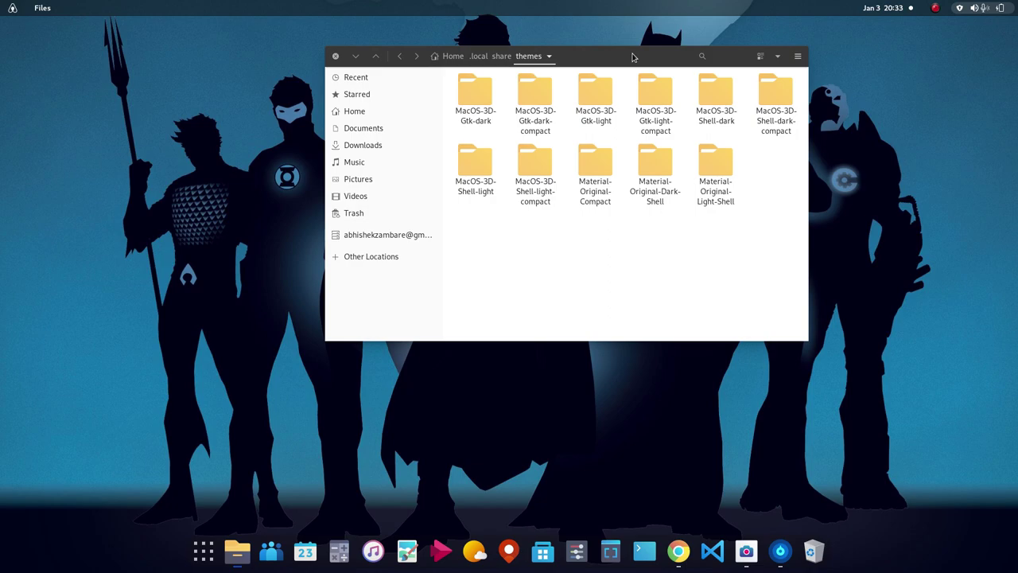
double_click(633, 56)
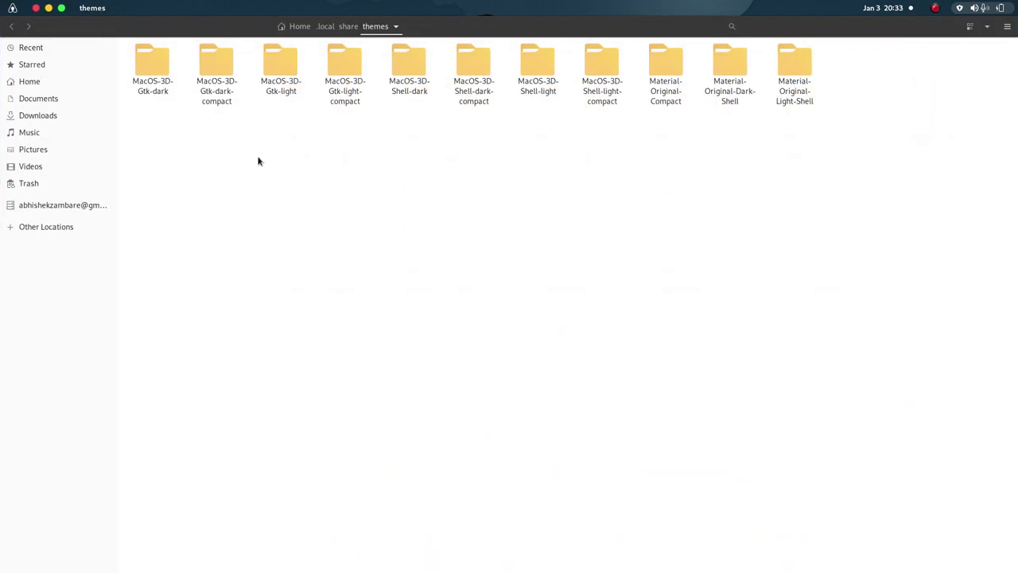
click(48, 97)
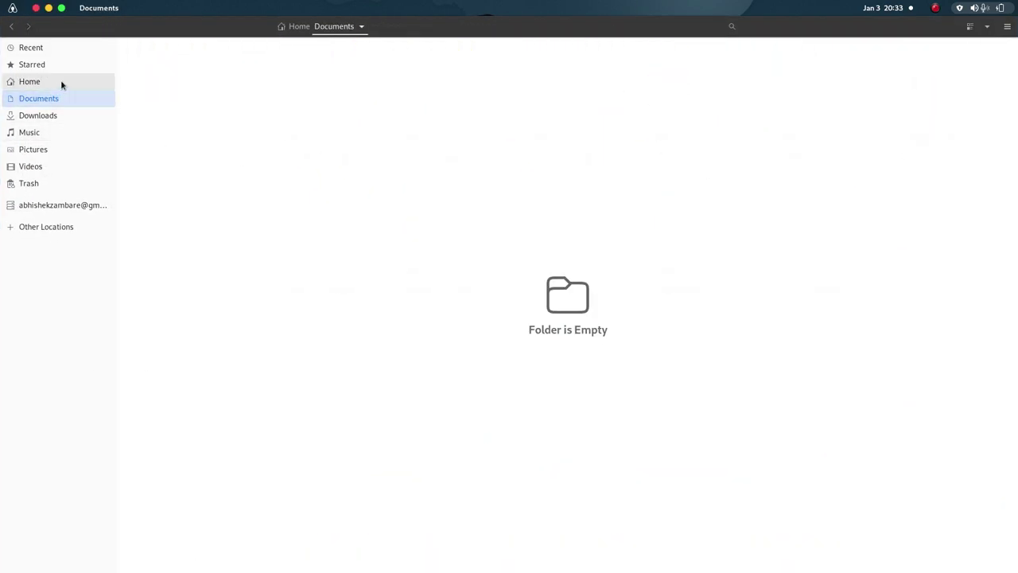
click(60, 81)
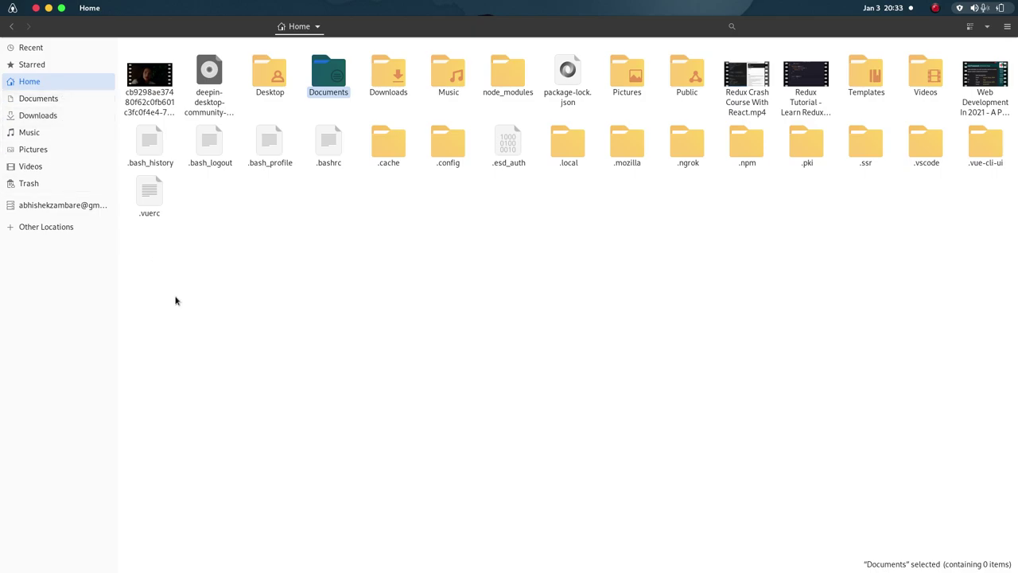
mouse_move(191, 569)
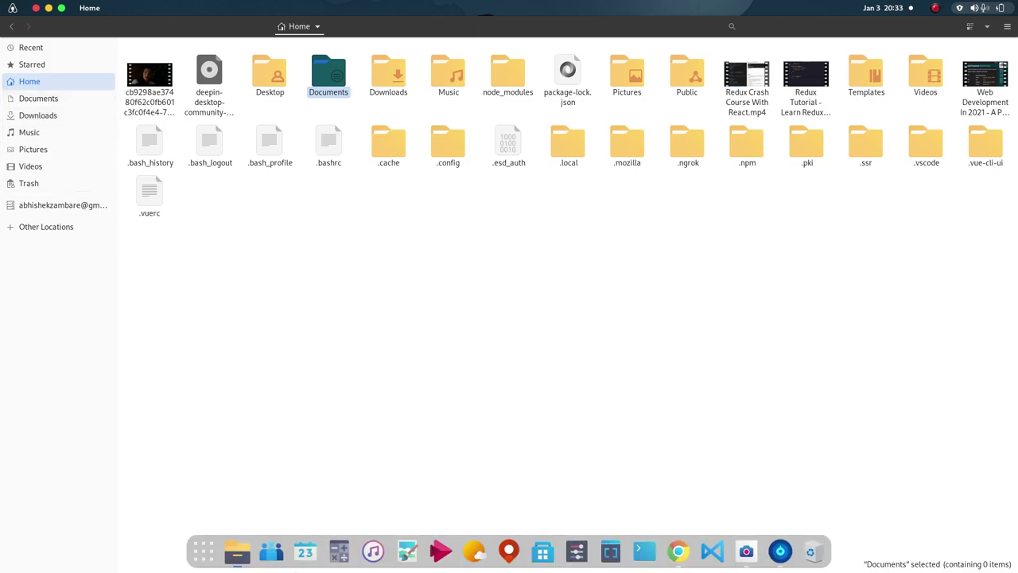
Step: Switch to Chrome and look over the theme products on the creator's Pling profile page
click(677, 550)
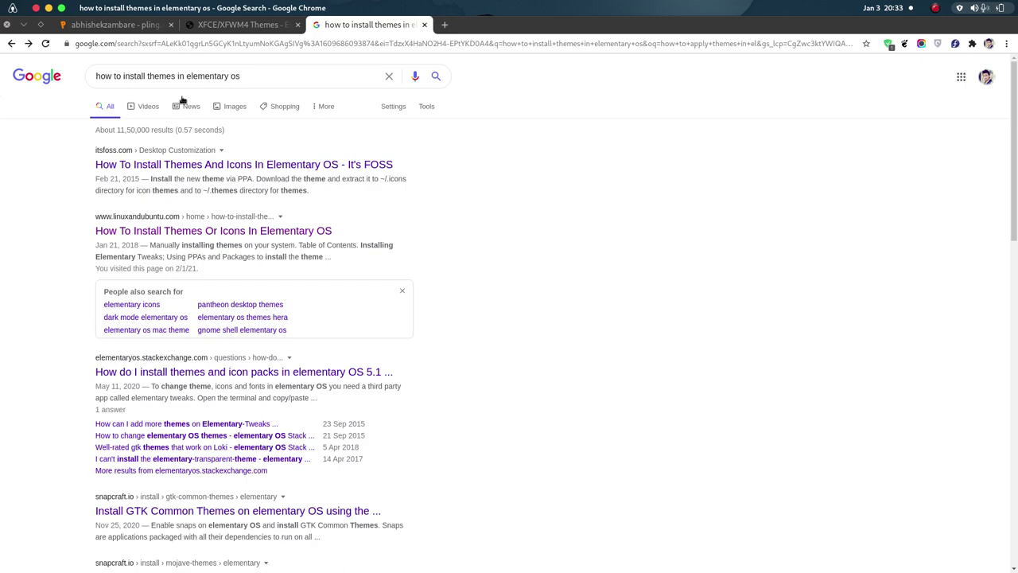
click(127, 24)
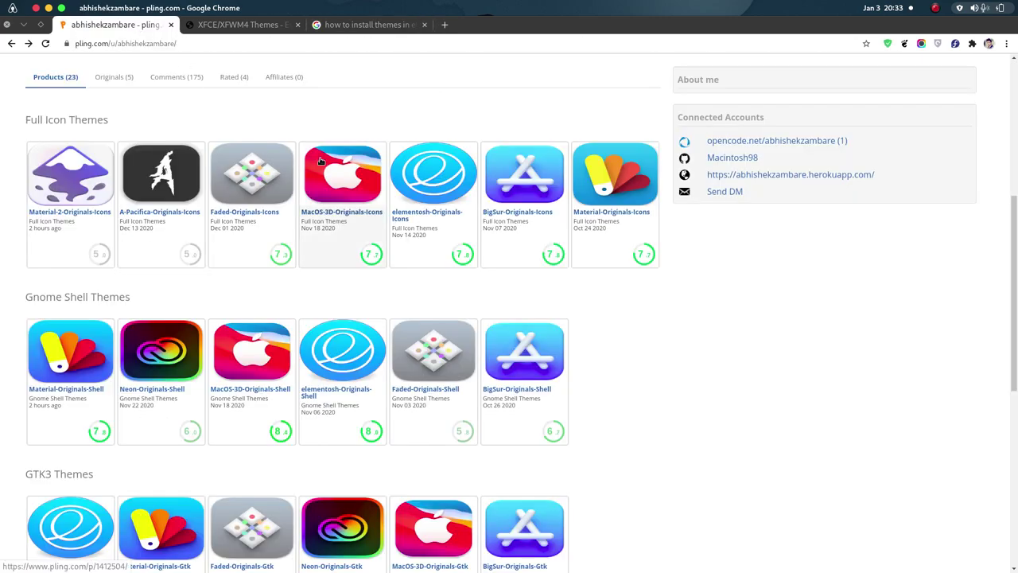
scroll(375, 234, down, 3)
scroll(321, 209, up, 6)
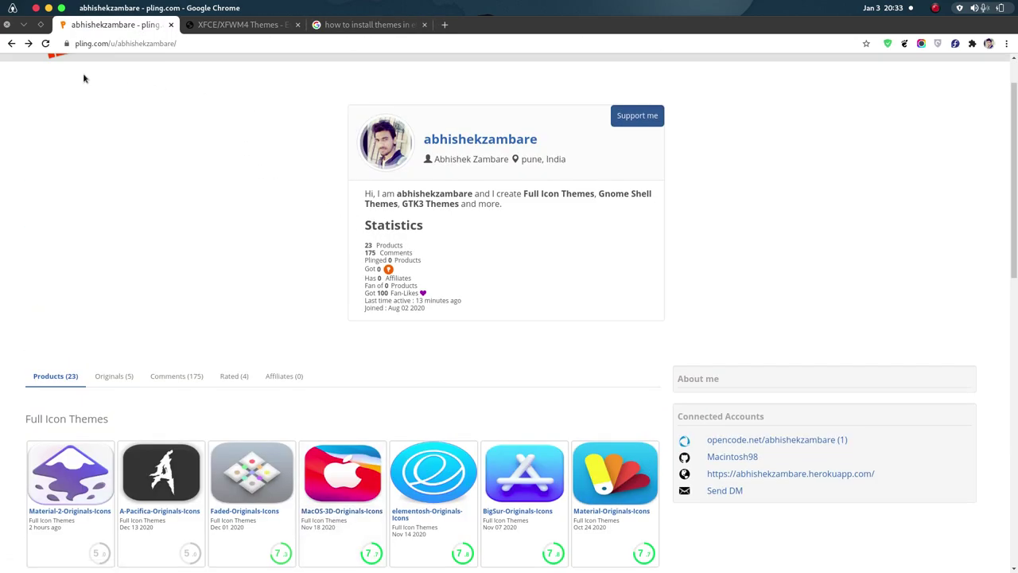
Step: Return to the Gnome-look.org theme listing and open WhiteSur Gtk Theme from the popularity ranking
click(12, 45)
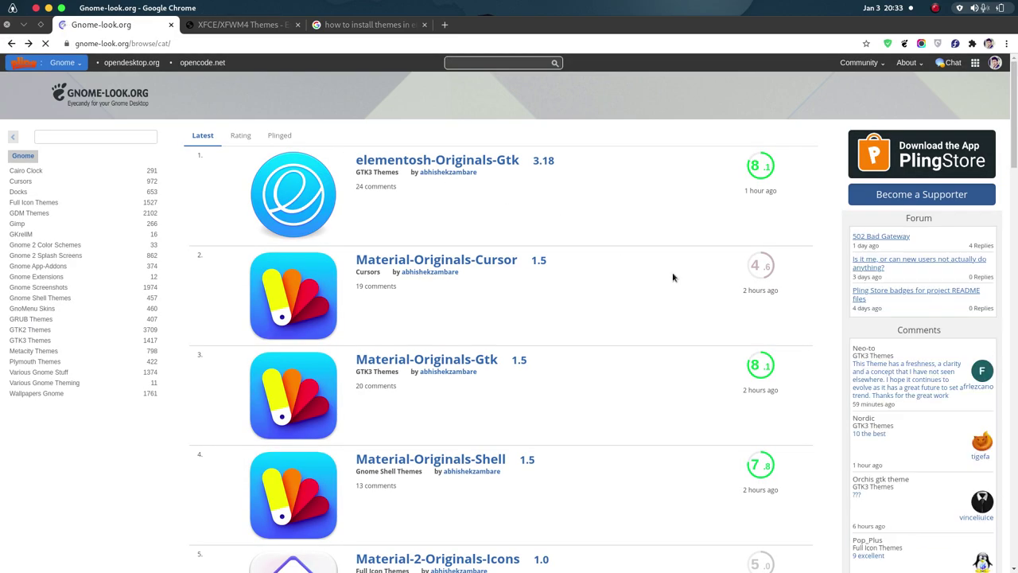
scroll(928, 383, down, 7)
scroll(928, 384, up, 2)
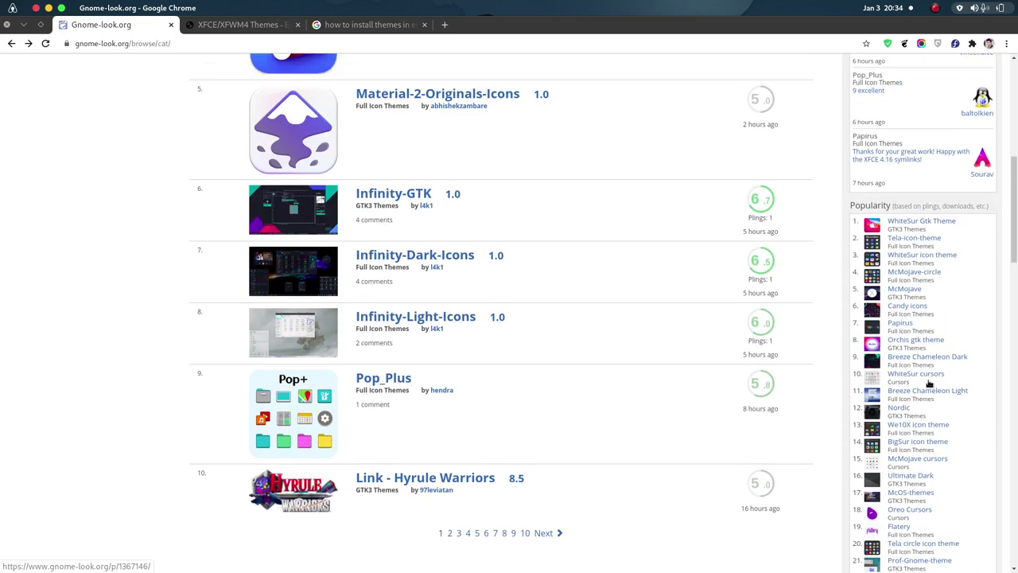
click(916, 225)
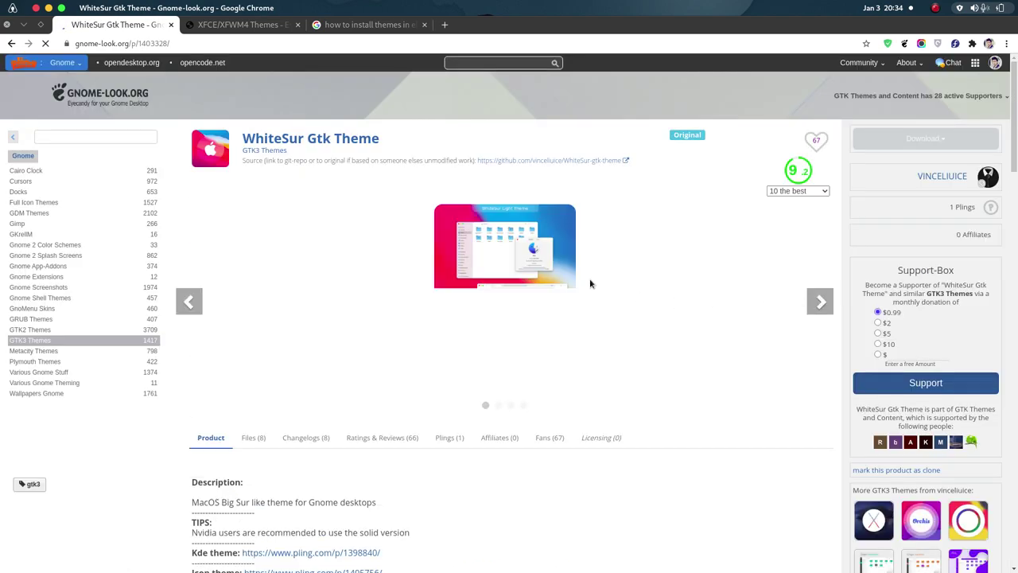
Step: View the enlarged preview images of WhiteSur Gtk Theme and display its list of downloadable files
click(525, 267)
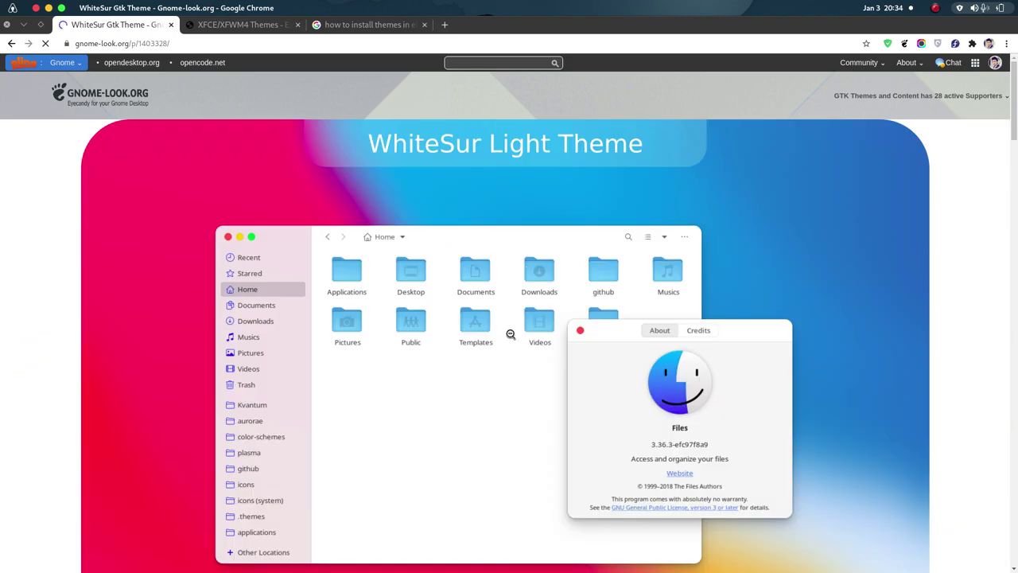
click(510, 334)
scroll(510, 335, up, 5)
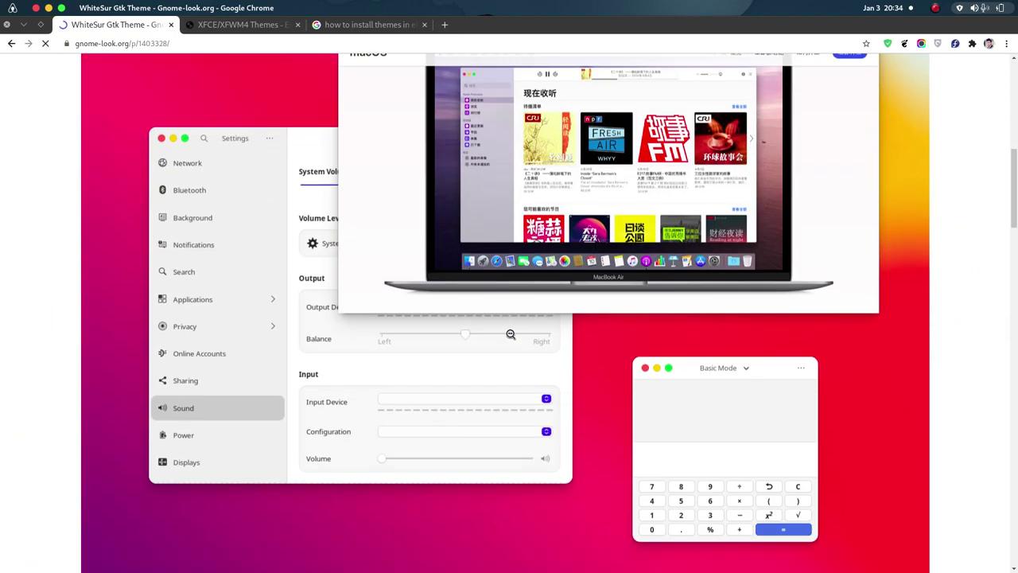
click(510, 334)
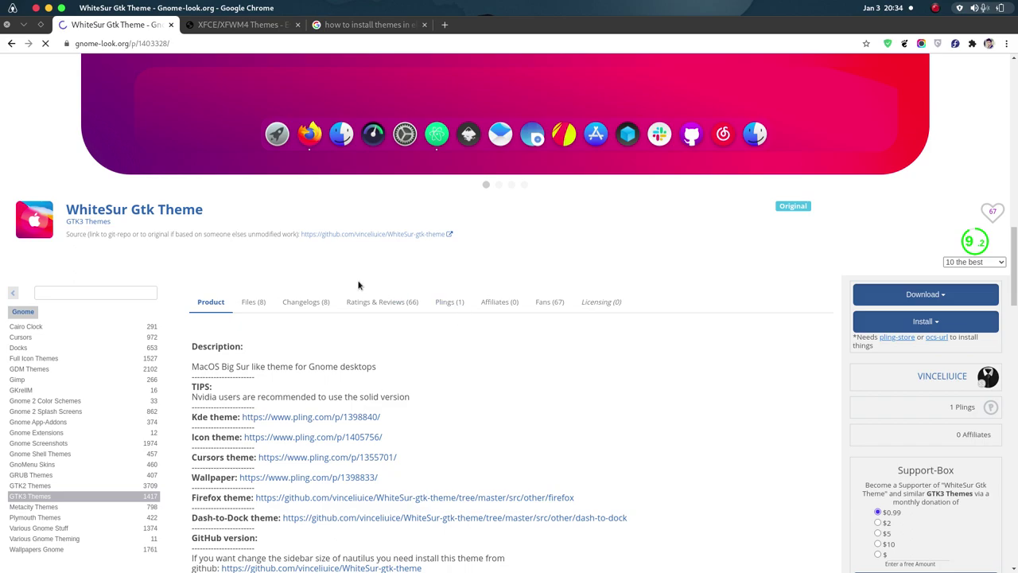
click(255, 303)
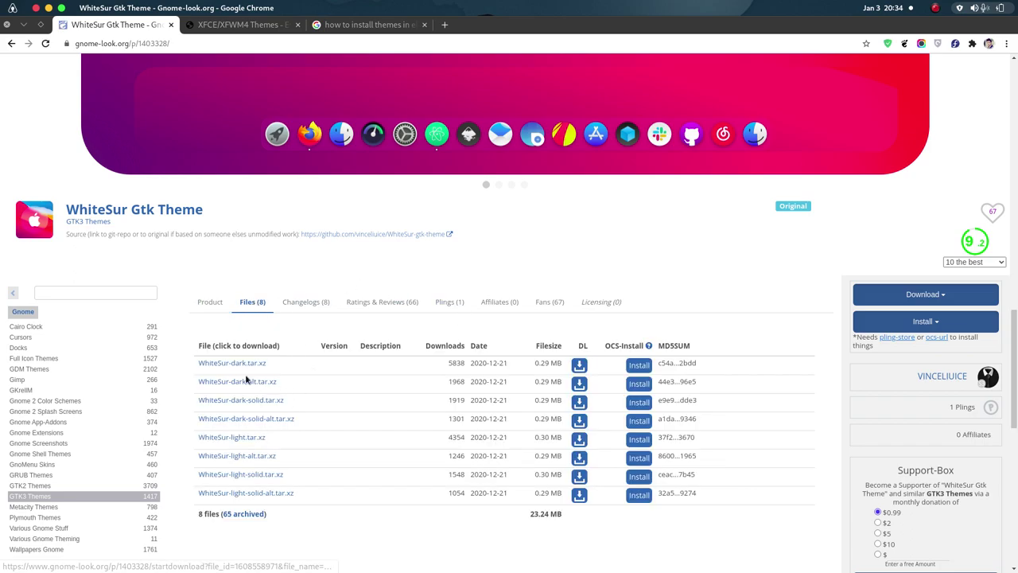